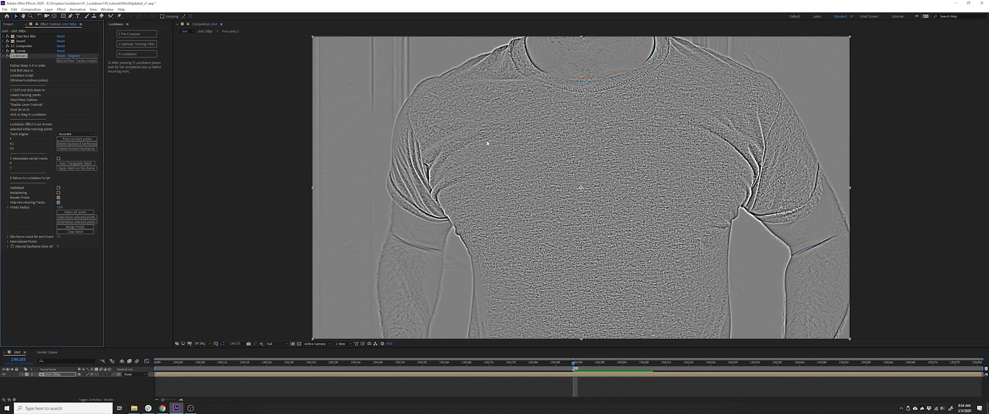
# Place grids of tracking points across the shirt's chest and track them with the Lockdown effect.
pyautogui.moveTo(483, 135); pyautogui.dragTo(596, 261)
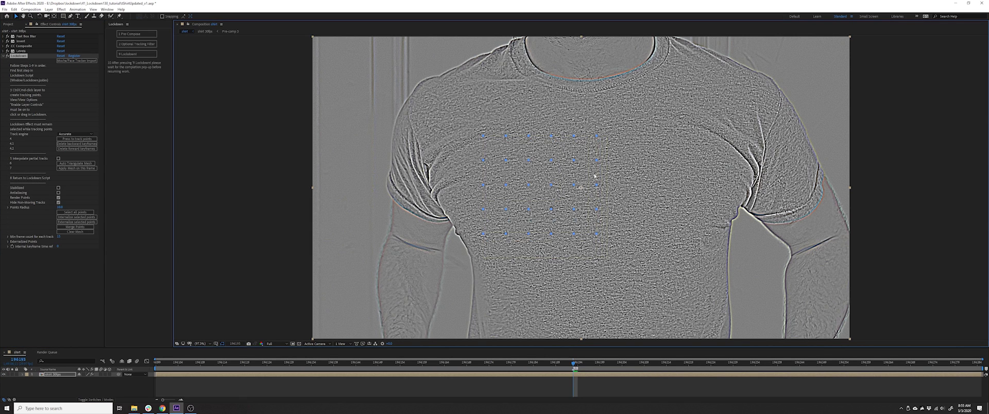
pyautogui.moveTo(608, 135); pyautogui.dragTo(718, 120)
pyautogui.click(95, 140)
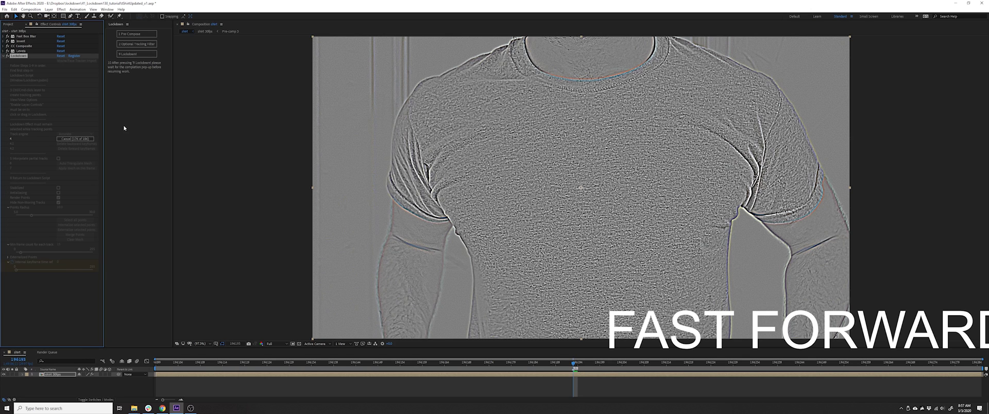
# Play and scrub through the clip to check how the tracked points follow the shirt.
pyautogui.moveTo(574, 363); pyautogui.dragTo(442, 378)
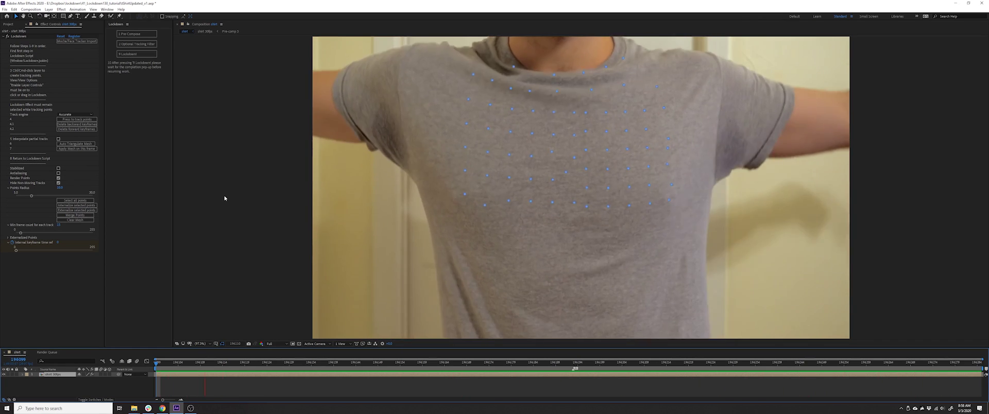
pyautogui.press('space')
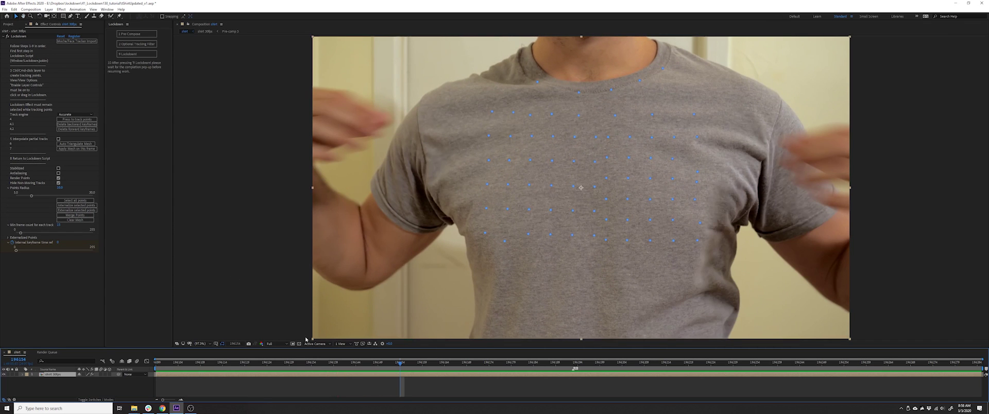
pyautogui.moveTo(397, 365); pyautogui.dragTo(324, 400)
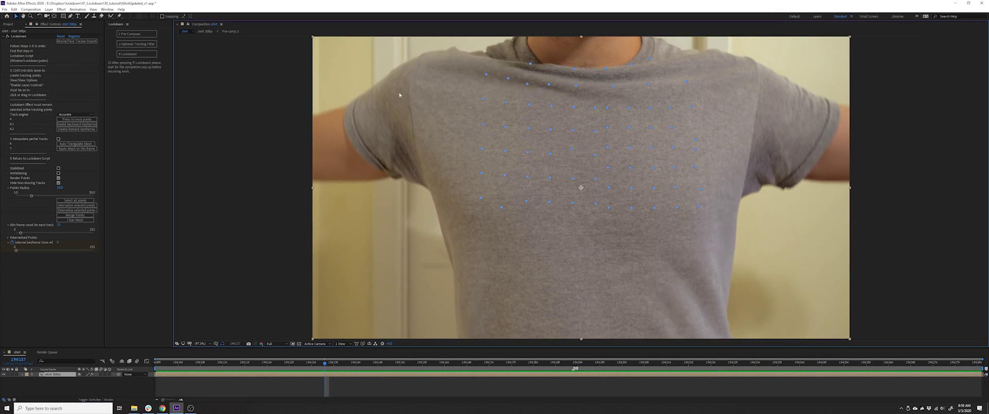
# Select the tracking point at the collar's edge in the Lockdown effect and play the clip from the start to check it.
pyautogui.click(19, 36)
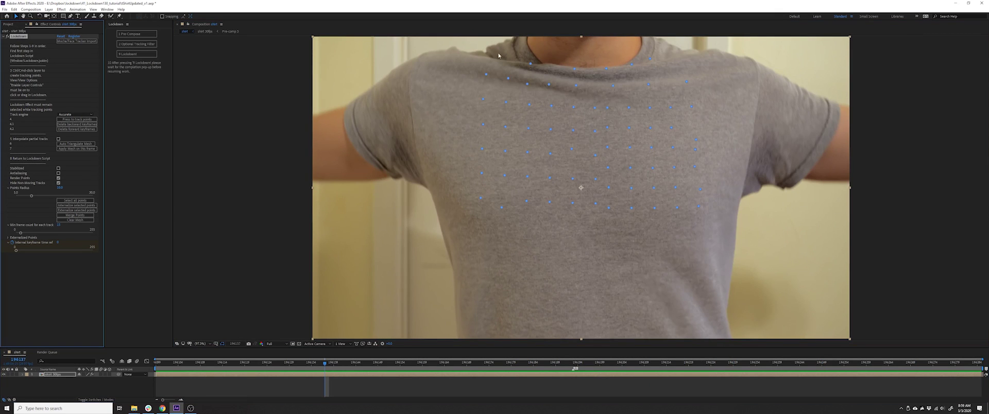
pyautogui.click(530, 64)
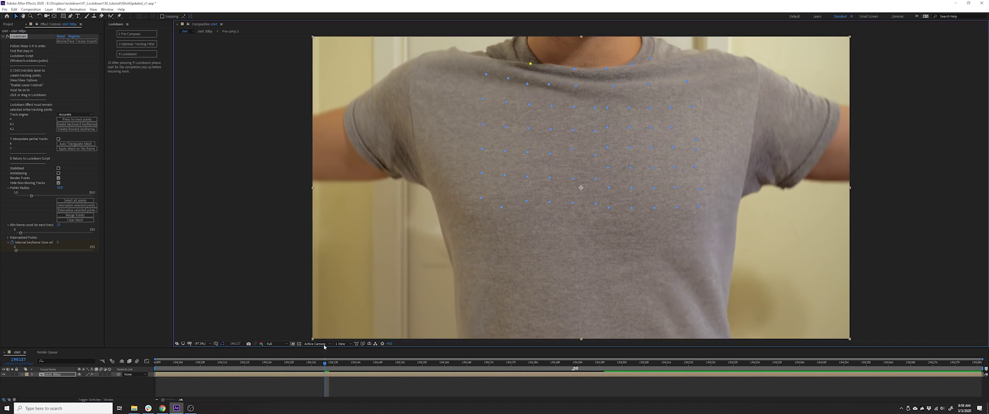
pyautogui.moveTo(323, 366); pyautogui.dragTo(155, 365)
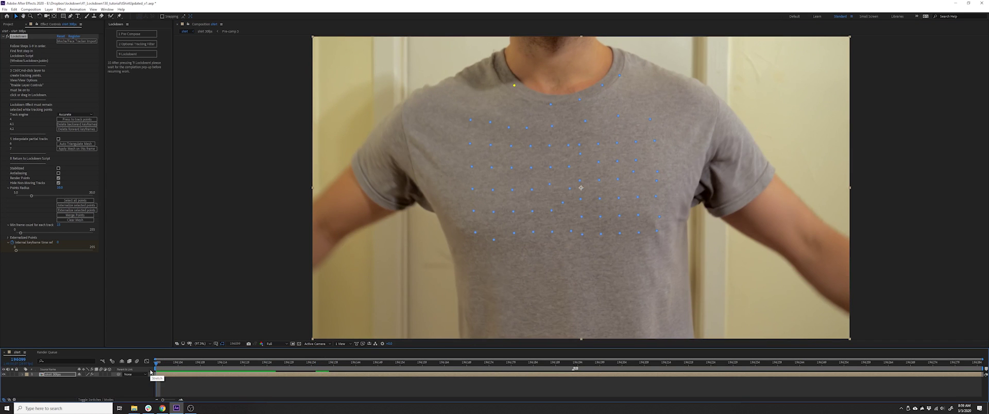
pyautogui.press('space')
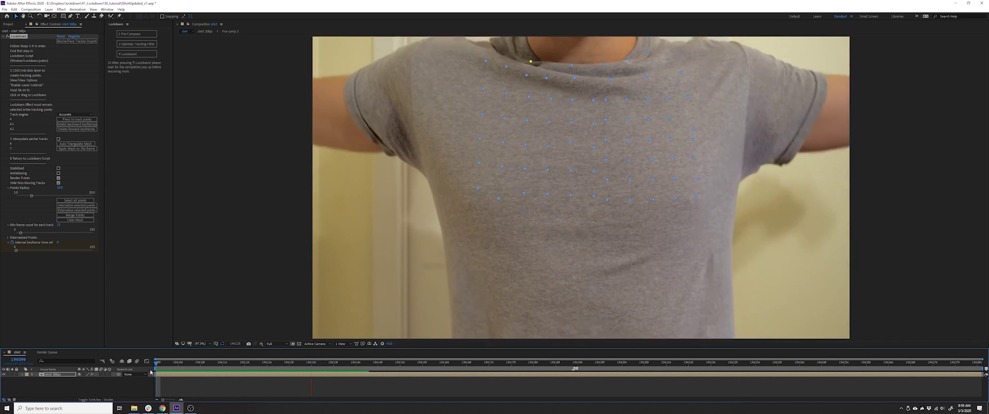
pyautogui.press('space')
# Find the frame where the selected collar point meets the shirt fold and delete that point's backward keyframes.
pyautogui.scroll(1, 486, 137)
pyautogui.moveTo(485, 137); pyautogui.dragTo(483, 162)
pyautogui.press('.')
pyautogui.press('pageup')
pyautogui.press('pageup')
pyautogui.press('pageup')
pyautogui.press('pageup')
pyautogui.press('pageup')
pyautogui.press('pageup')
pyautogui.press('pageup')
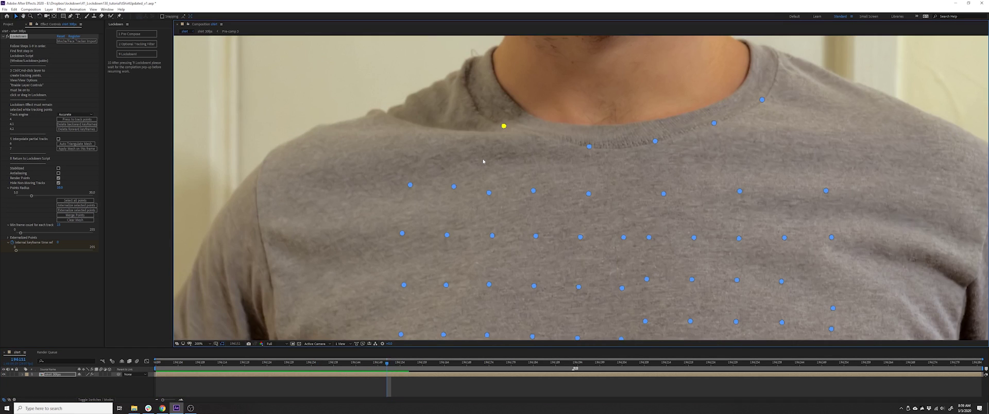
pyautogui.press('pageup')
pyautogui.press('pageup')
pyautogui.press('pageup')
pyautogui.press('pageup')
pyautogui.press('pageup')
pyautogui.press('pageup')
pyautogui.press('pageup')
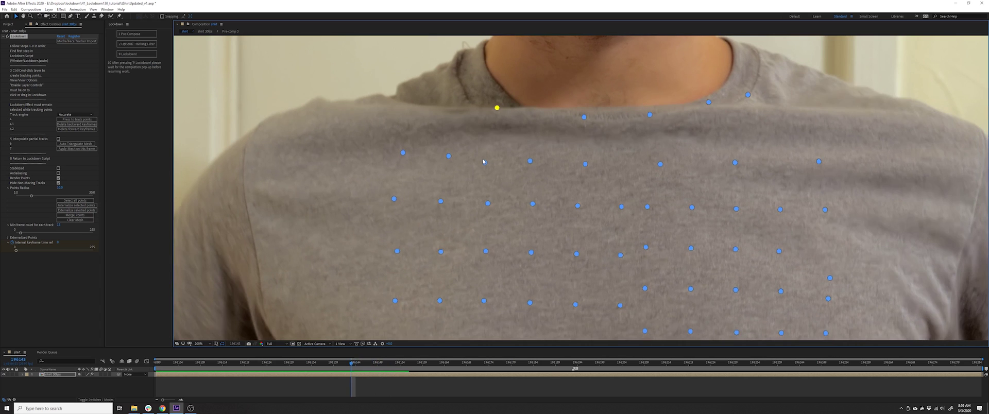
pyautogui.press('pageup')
pyautogui.press('pageup')
pyautogui.press('pageup')
pyautogui.press('pageup')
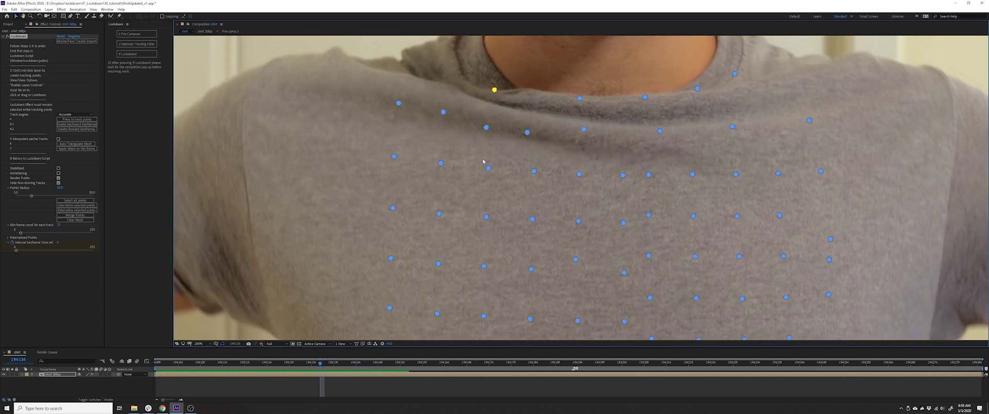
pyautogui.press('pagedown')
pyautogui.press('pagedown')
pyautogui.press('pagedown')
pyautogui.press('pageup')
pyautogui.press('pageup')
pyautogui.press('pagedown')
pyautogui.click(85, 127)
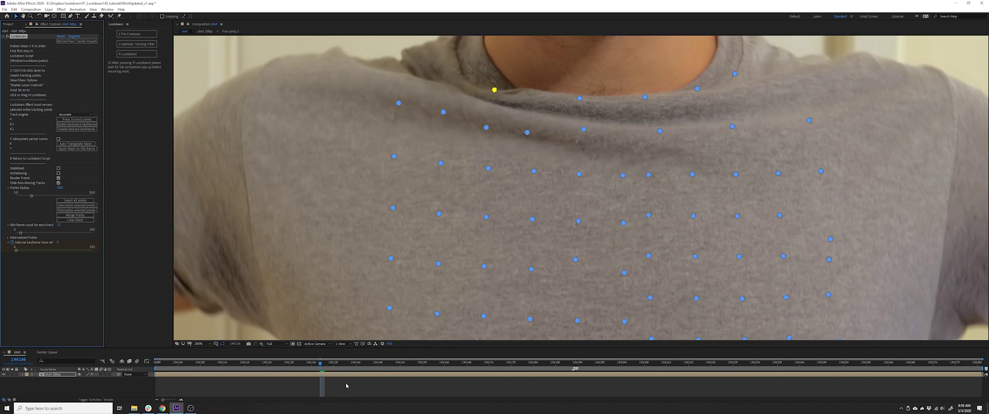
# Step through the earlier frames to check the collar after the keyframe deletion, and scrub across the whole shirt shot.
pyautogui.press('pageup')
pyautogui.press('pageup')
pyautogui.press('pageup')
pyautogui.press('pageup')
pyautogui.press('pageup')
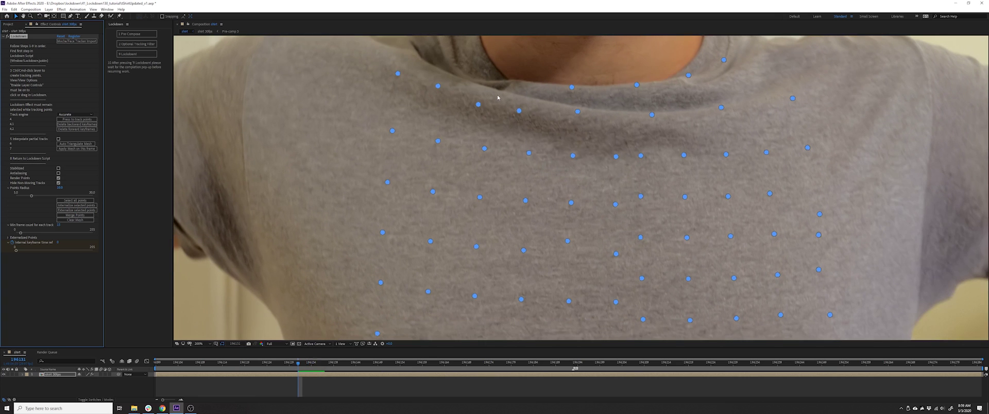
pyautogui.press('pageup')
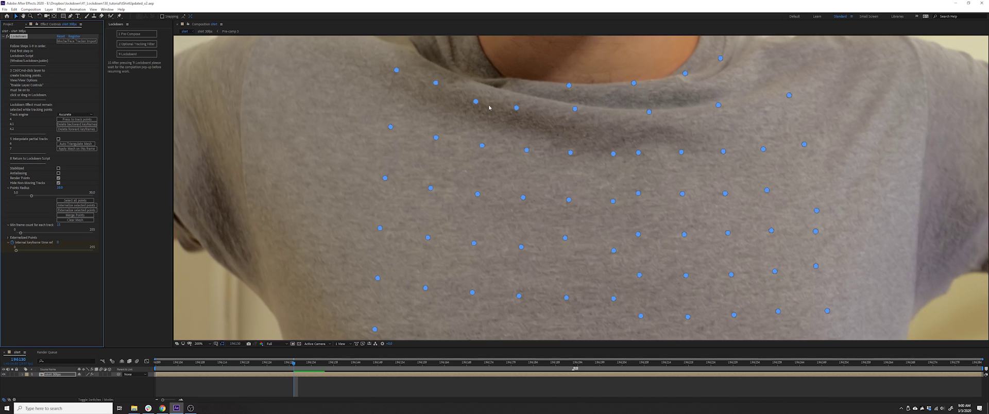
pyautogui.scroll(-1, 490, 107)
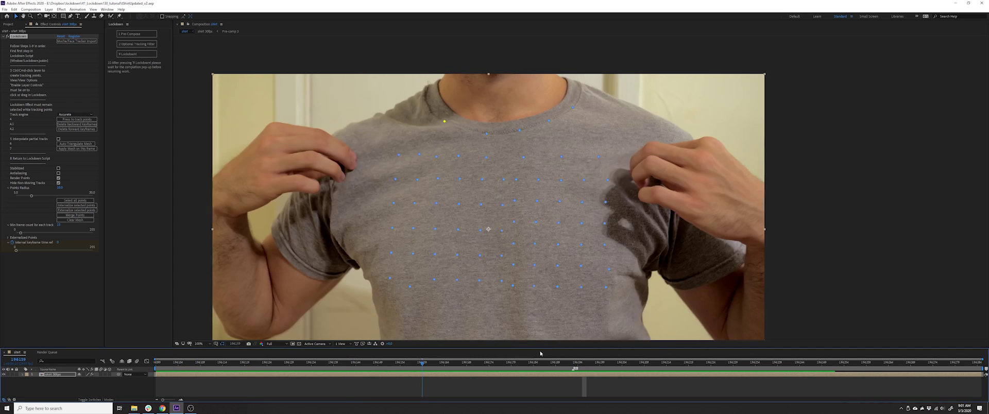
pyautogui.click(427, 391)
pyautogui.moveTo(428, 390); pyautogui.dragTo(427, 381)
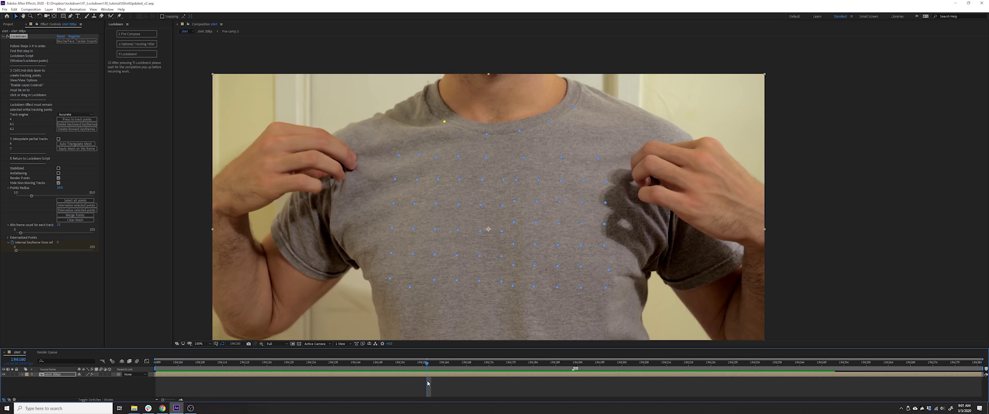
pyautogui.moveTo(427, 364); pyautogui.dragTo(360, 386)
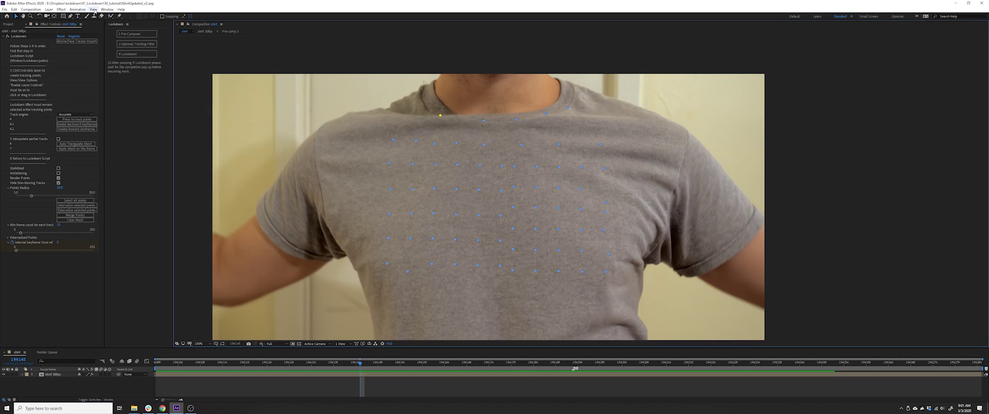
# Enable Layer Controls in the composition's view options.
pyautogui.click(93, 10)
pyautogui.click(105, 125)
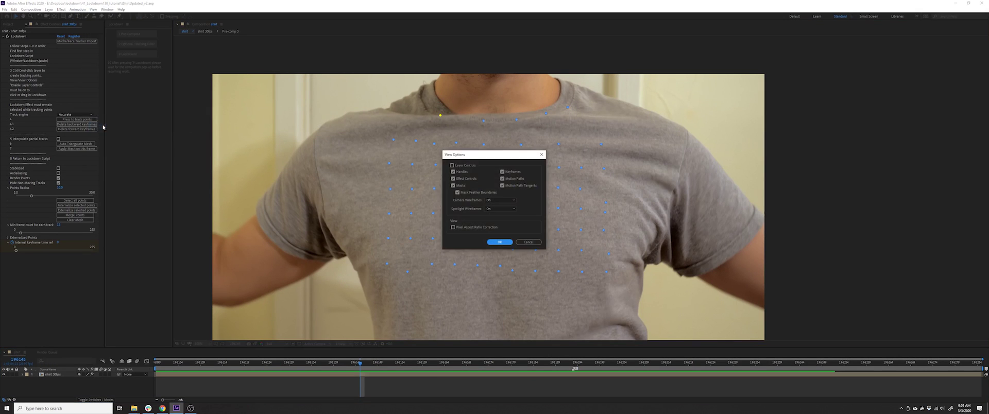
pyautogui.moveTo(468, 159); pyautogui.dragTo(196, 156)
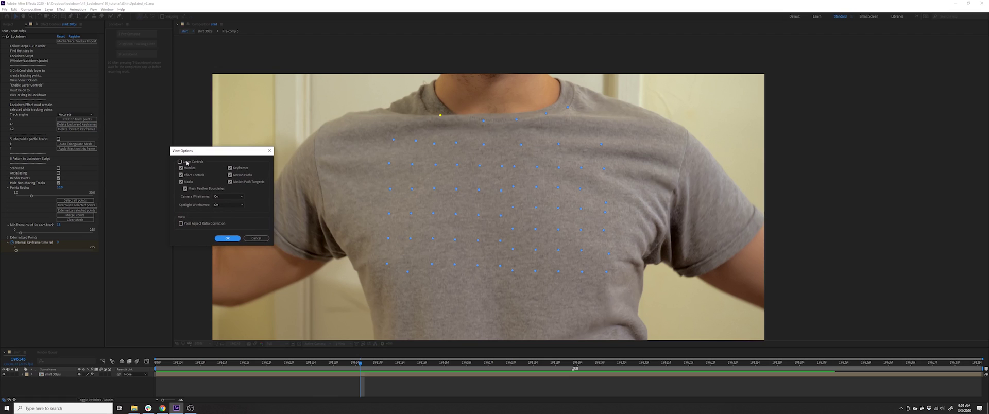
pyautogui.click(186, 163)
pyautogui.click(218, 238)
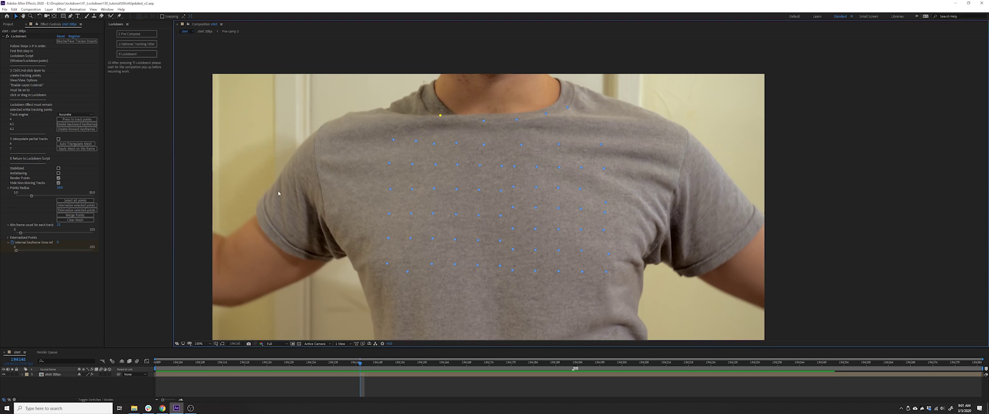
# Undo the stray change on the shirt, apply a Mesh Warp effect, and pull one mesh vertex outward at the sleeve.
pyautogui.moveTo(389, 128)
pyautogui.mouseDown()
pyautogui.moveTo(475, 99)
pyautogui.moveTo(438, 128)
pyautogui.moveTo(395, 117)
pyautogui.moveTo(441, 168)
pyautogui.moveTo(356, 142)
pyautogui.moveTo(375, 125)
pyautogui.mouseUp()
pyautogui.hotkey('ctrl', 'z')
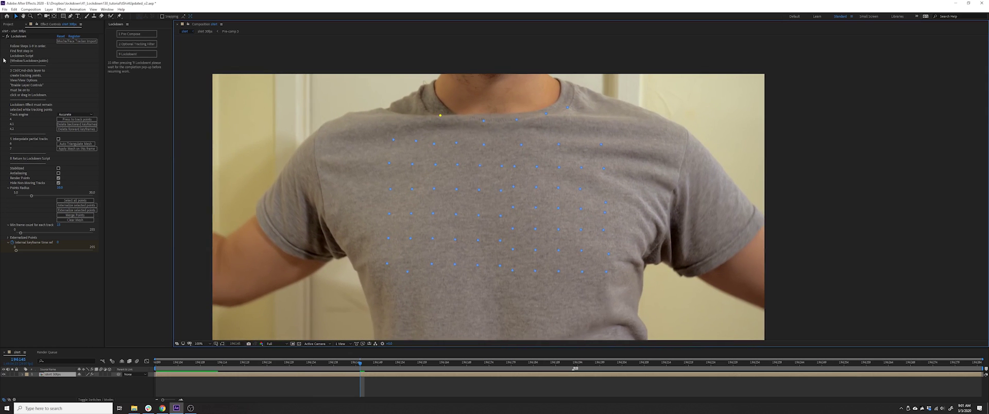
pyautogui.click(18, 37)
pyautogui.click(61, 10)
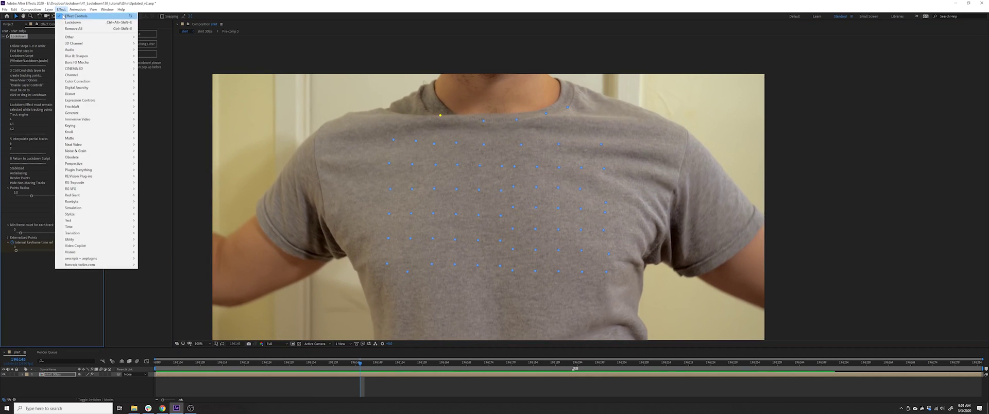
pyautogui.moveTo(124, 94)
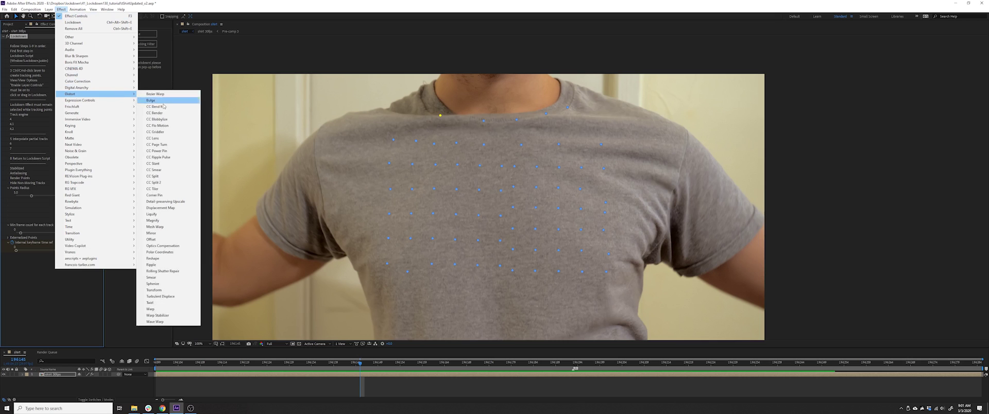
pyautogui.click(170, 227)
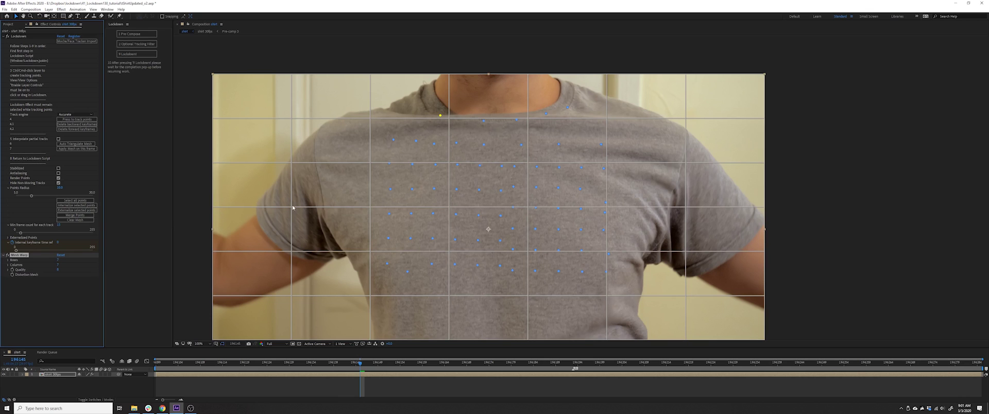
pyautogui.moveTo(292, 209); pyautogui.dragTo(251, 192)
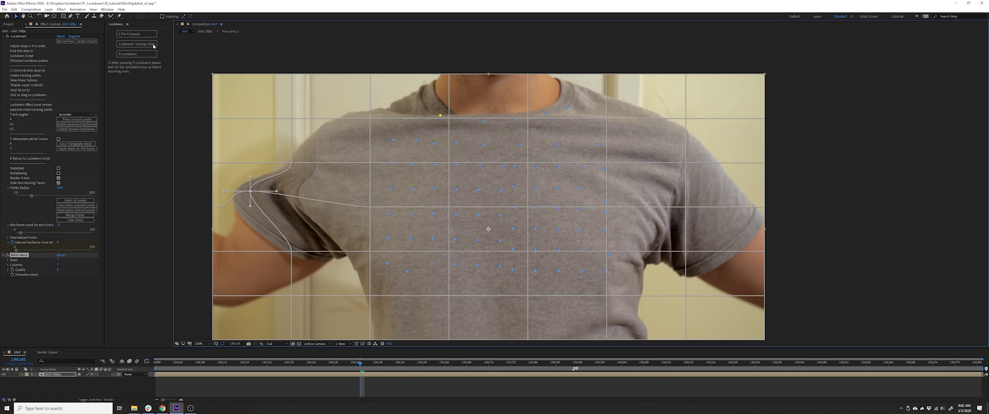
# Turn off Layer Controls in the view options and delete the Mesh Warp effect.
pyautogui.click(93, 9)
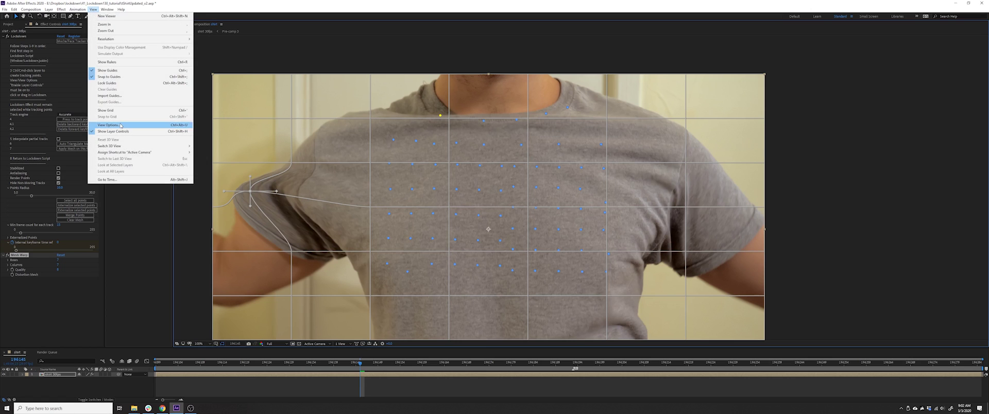
pyautogui.click(120, 125)
pyautogui.click(227, 243)
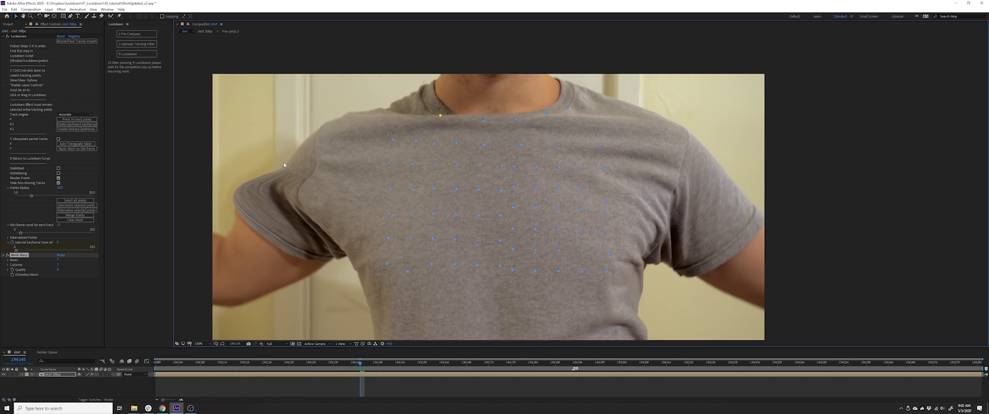
pyautogui.click(26, 257)
pyautogui.press('Delete')
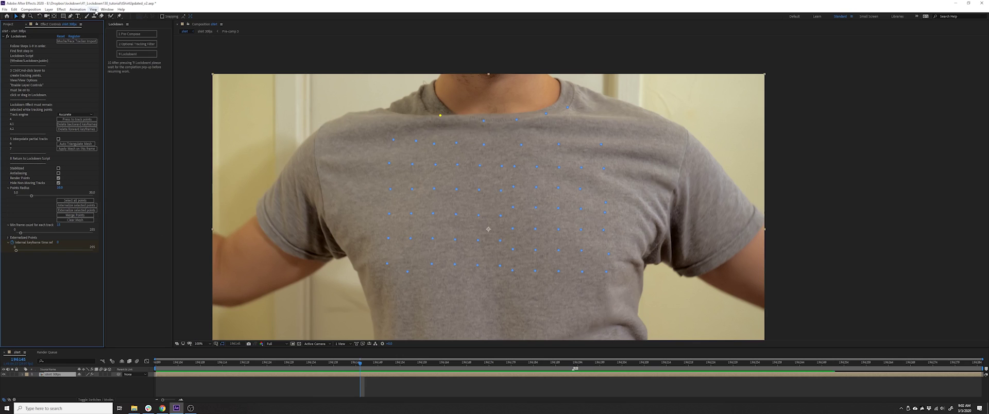
# Reselect the Lockdown effect and play back the clip to review the tracked shirt points.
pyautogui.click(484, 123)
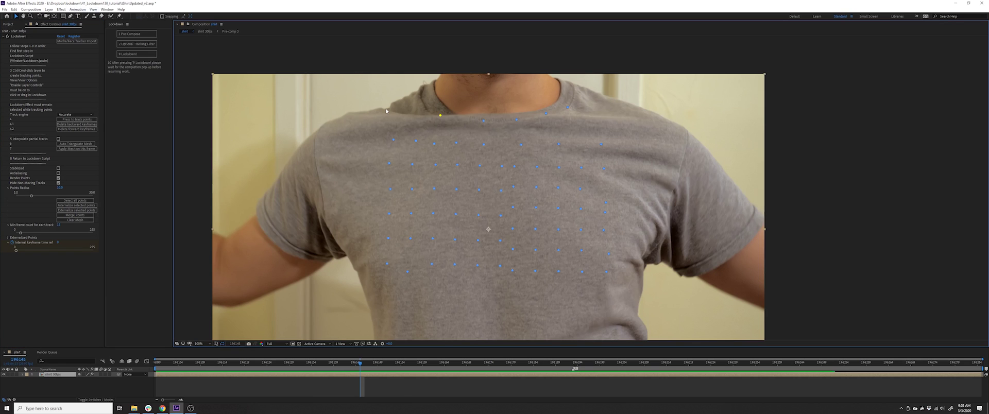
pyautogui.click(19, 36)
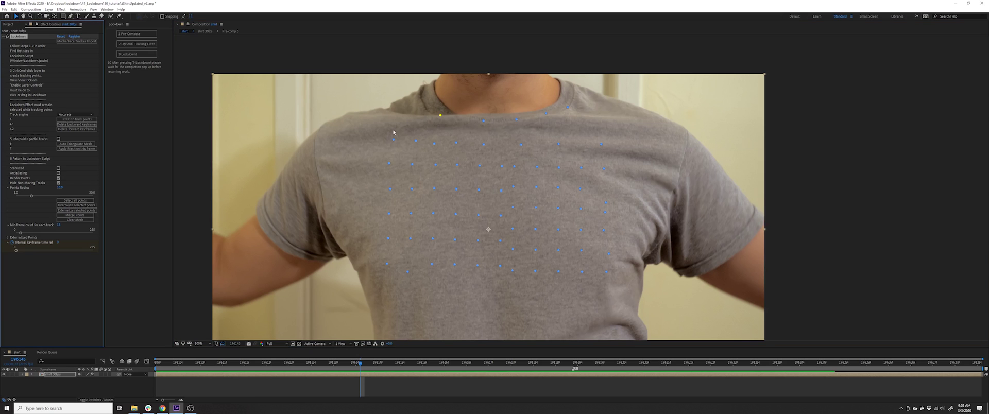
pyautogui.press('space')
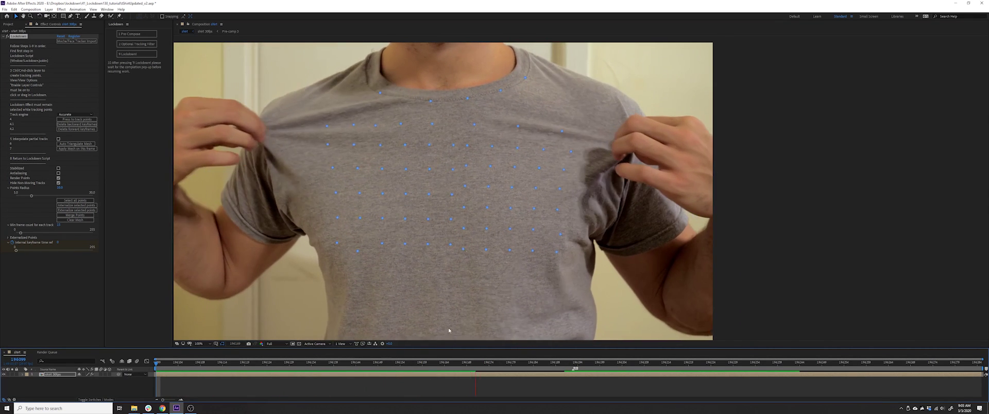
pyautogui.press('space')
# Step backward frame by frame to examine how the chest points stick to the shirt.
pyautogui.press('v')
pyautogui.press('pageup')
pyautogui.press('pageup')
pyautogui.press('pageup')
pyautogui.press('pageup')
pyautogui.press('pageup')
pyautogui.press('pageup')
pyautogui.press('pageup')
pyautogui.press('pageup')
pyautogui.press('pageup')
pyautogui.press('pageup')
pyautogui.press('pageup')
pyautogui.press('pageup')
pyautogui.press('pageup')
pyautogui.press('pageup')
pyautogui.press('pageup')
pyautogui.press('pageup')
pyautogui.press('pageup')
pyautogui.press('pageup')
pyautogui.press('pageup')
pyautogui.press('pageup')
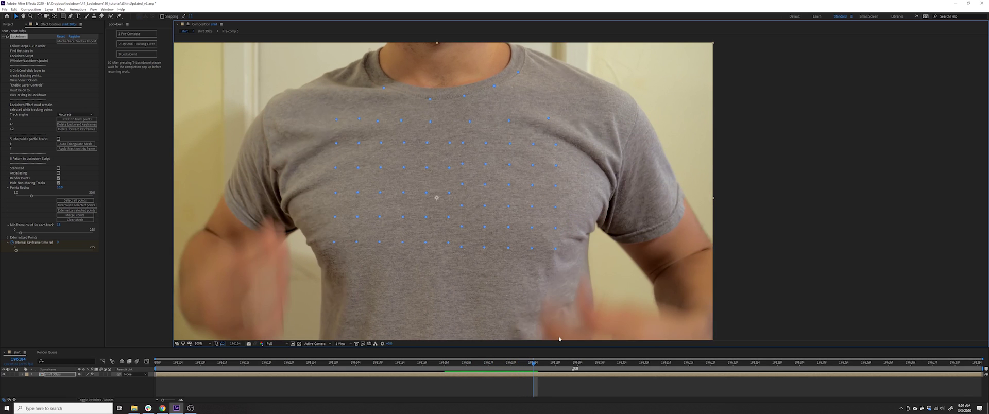
# Go to the earlier frame where both hands hold the shirt and track the Lockdown points.
pyautogui.moveTo(529, 363); pyautogui.dragTo(515, 363)
pyautogui.moveTo(453, 363); pyautogui.dragTo(445, 364)
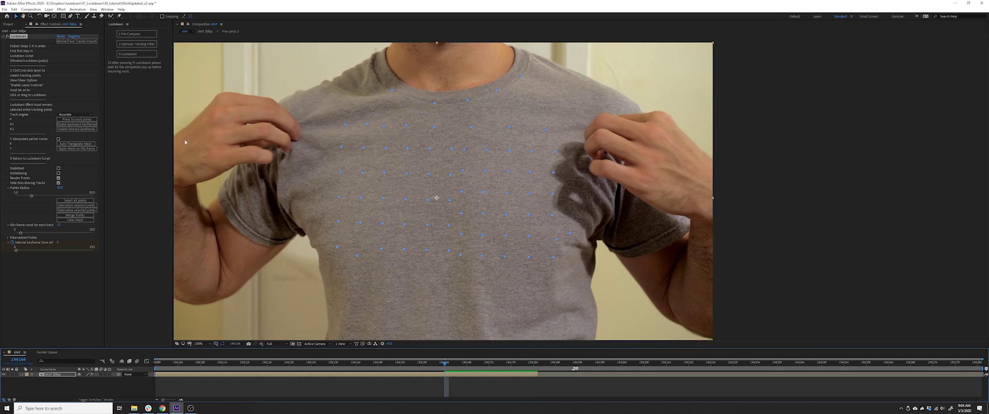
pyautogui.click(85, 119)
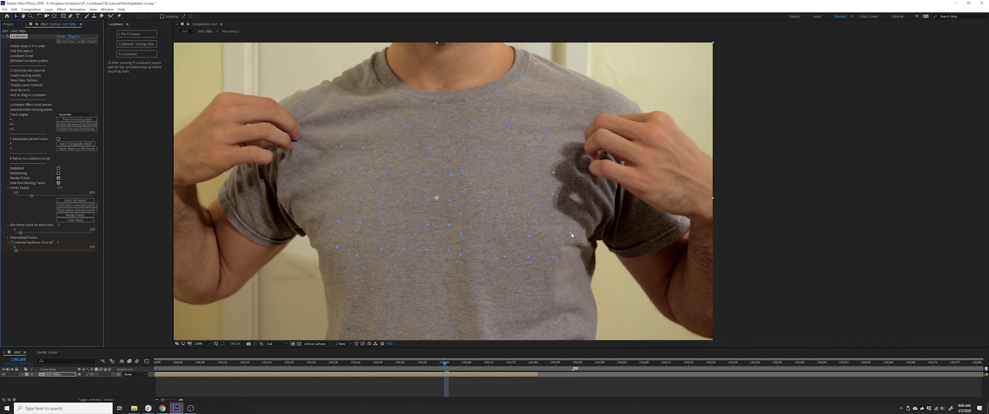
# Select the tracking point beside the armpit, play the clip and step through the frames to examine its track.
pyautogui.click(571, 233)
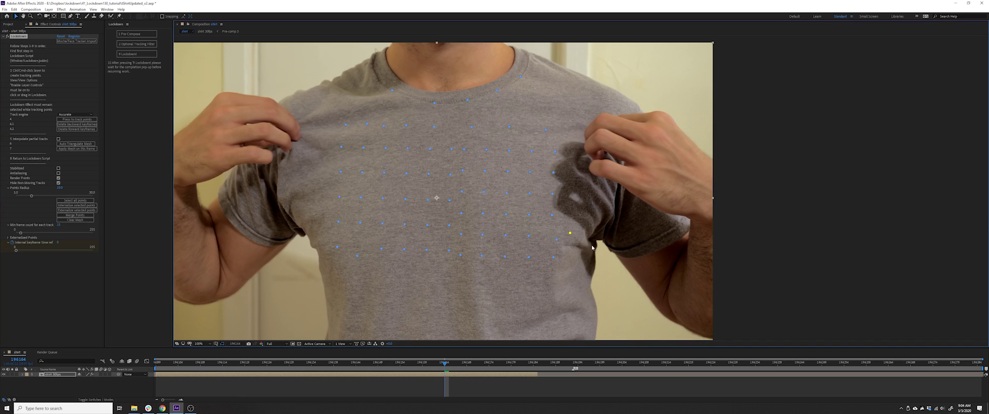
pyautogui.press('space')
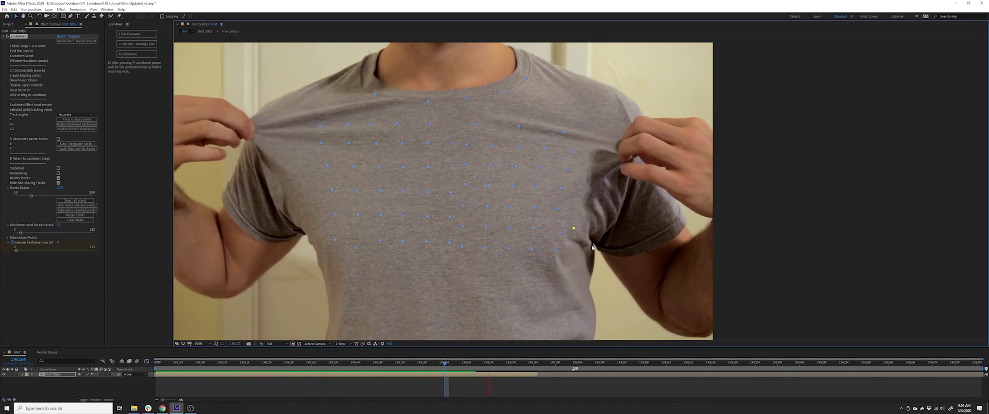
pyautogui.press('space')
pyautogui.press('pageup')
pyautogui.press('pageup')
pyautogui.press('pageup')
pyautogui.press('pageup')
pyautogui.press('pageup')
pyautogui.press('pageup')
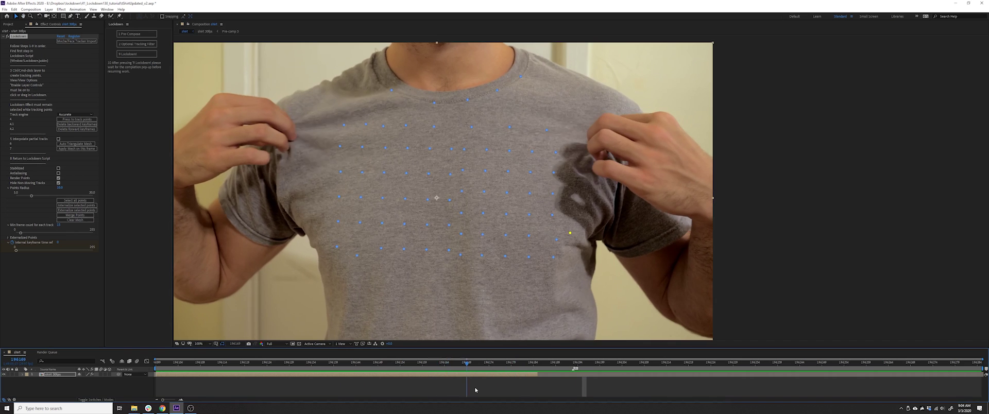
pyautogui.press('pagedown')
pyautogui.press('pagedown')
pyautogui.press('pagedown')
pyautogui.press('pagedown')
pyautogui.press('pagedown')
pyautogui.press('pagedown')
# Find the last frame where the selected armpit point still sticks to the shirt and delete its forward keyframes.
pyautogui.moveTo(479, 364); pyautogui.dragTo(527, 361)
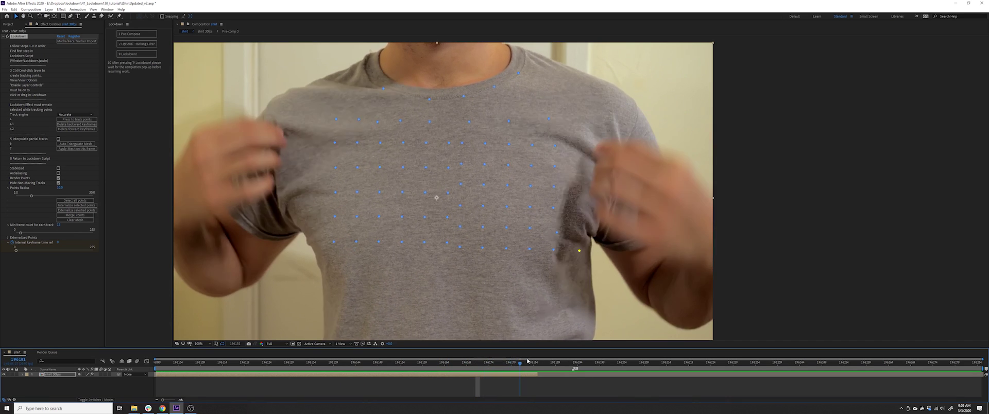
pyautogui.press('pageup')
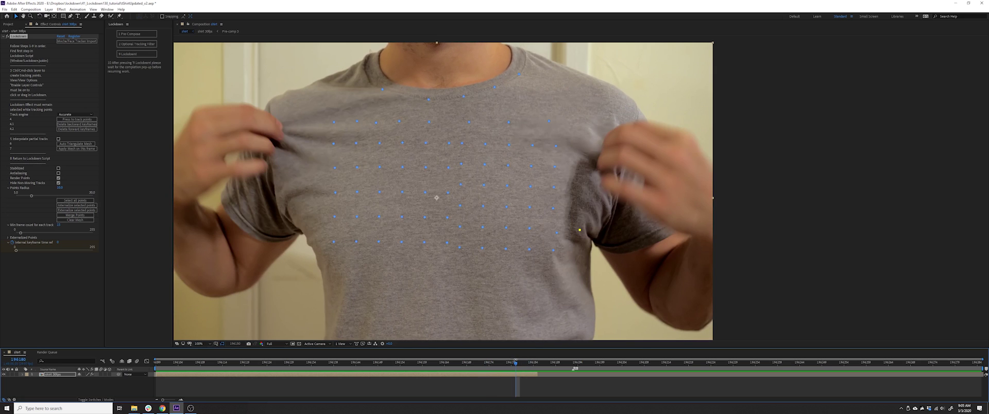
pyautogui.press('pageup')
pyautogui.press('pagedown')
pyautogui.press('pageup')
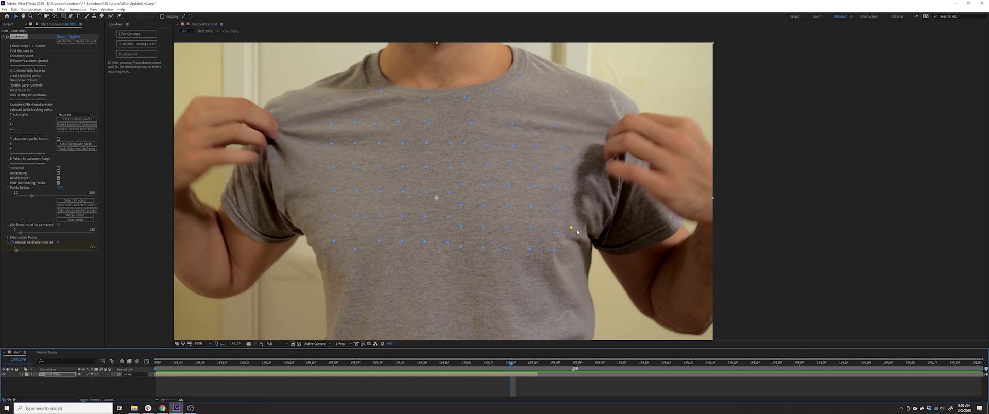
pyautogui.click(86, 130)
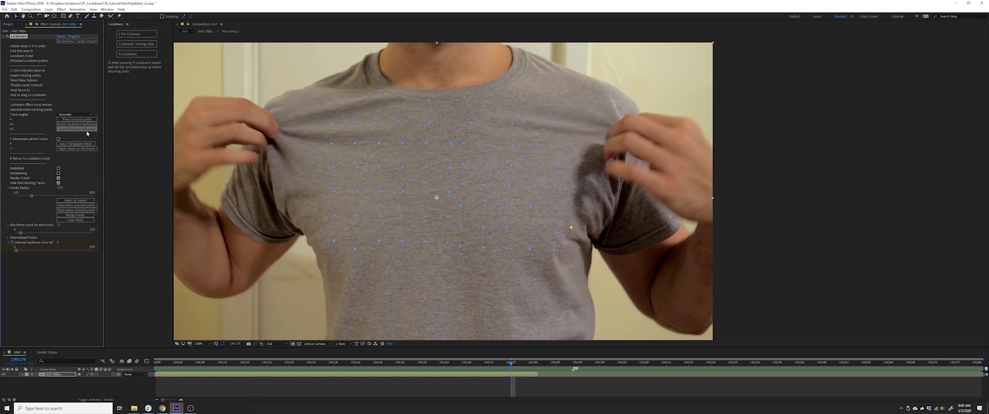
# Trim the shirt layer to start at that frame and track a new Lockdown point beside the armpit after the hands drop.
pyautogui.click(536, 374)
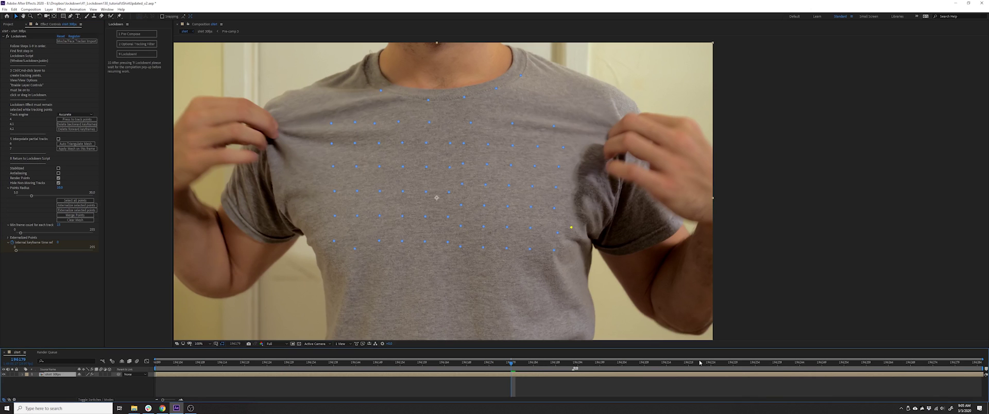
pyautogui.press('.')
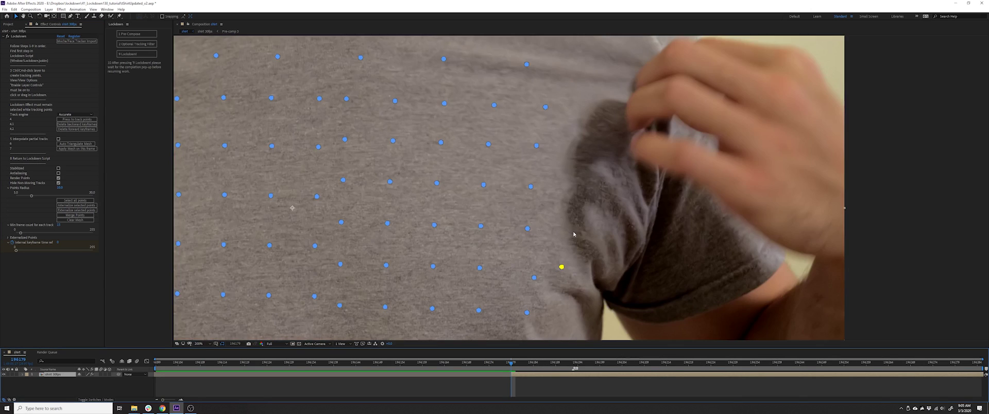
pyautogui.moveTo(573, 234); pyautogui.dragTo(472, 177)
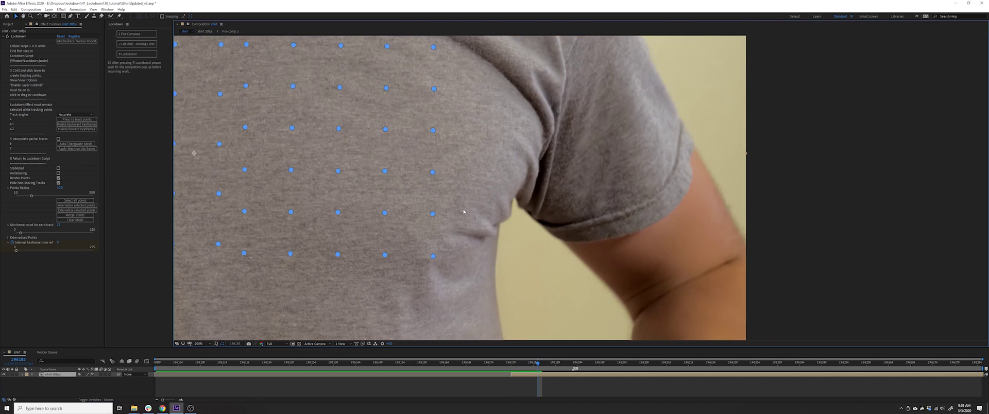
pyautogui.click(11, 36)
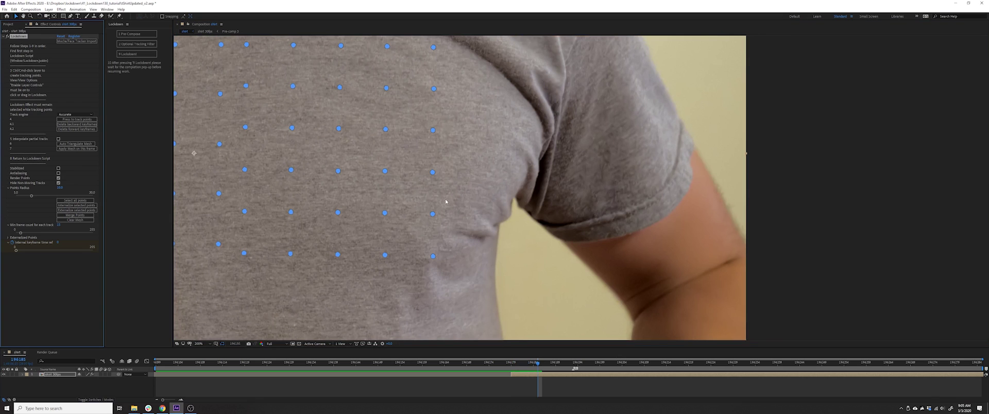
pyautogui.keyDown('ctrl'); pyautogui.click(462, 203); pyautogui.keyUp('ctrl')
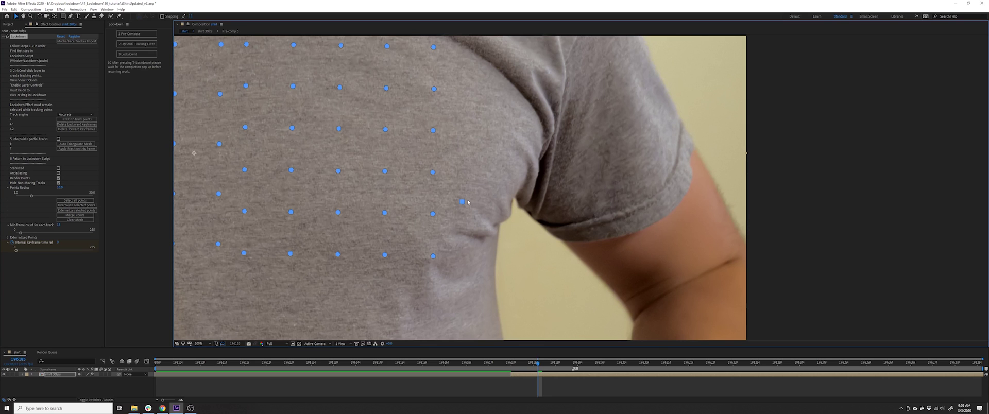
pyautogui.click(77, 119)
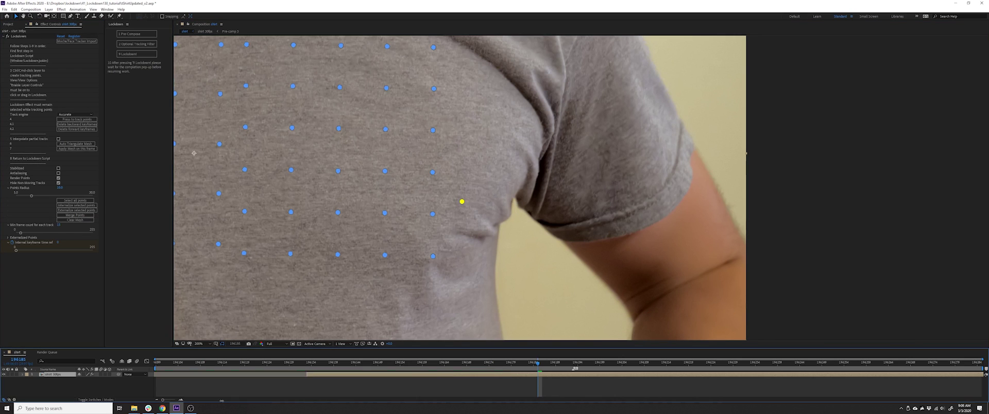
# Find the earliest frame where the new armpit point holds and delete its backward keyframes.
pyautogui.press('pageup')
pyautogui.press('pageup')
pyautogui.press('pageup')
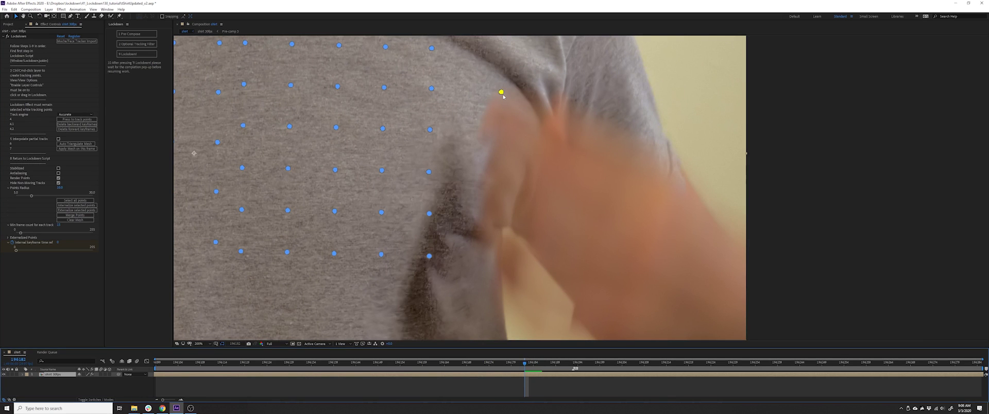
pyautogui.press('pagedown')
pyautogui.click(94, 125)
# Merge the armpit point tracked before the hand passes with the one tracked after it.
pyautogui.press('pageup')
pyautogui.press('pageup')
pyautogui.press('pageup')
pyautogui.press('pageup')
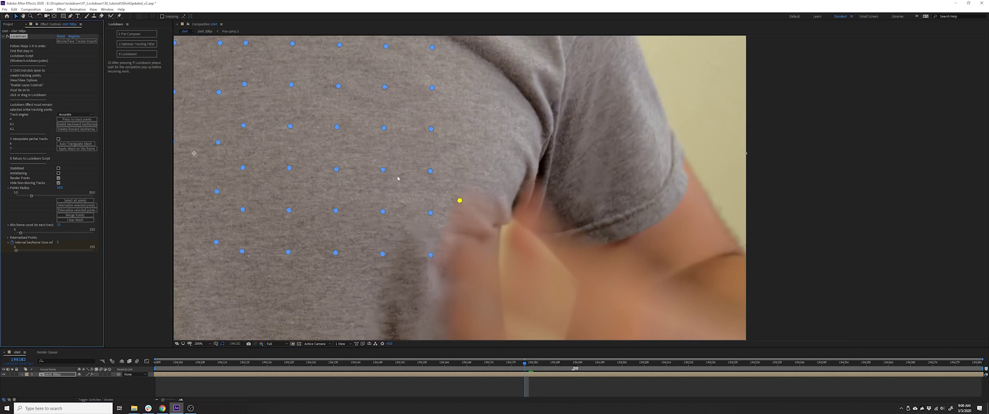
pyautogui.press('pageup')
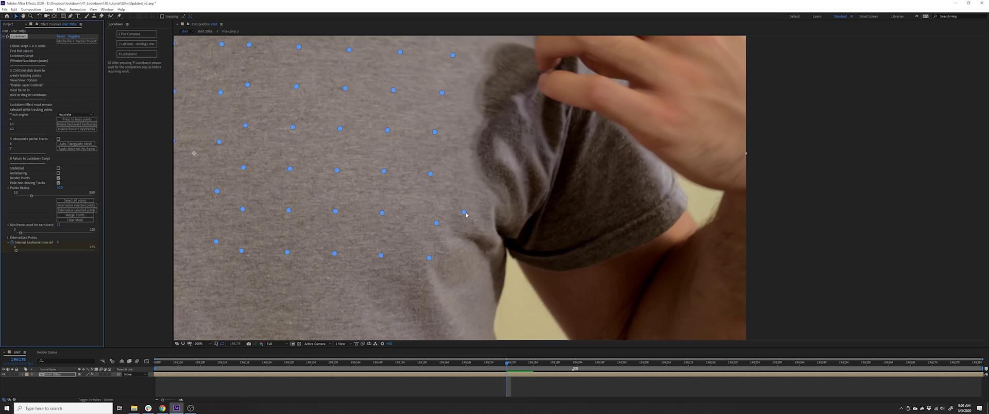
pyautogui.press('pagedown')
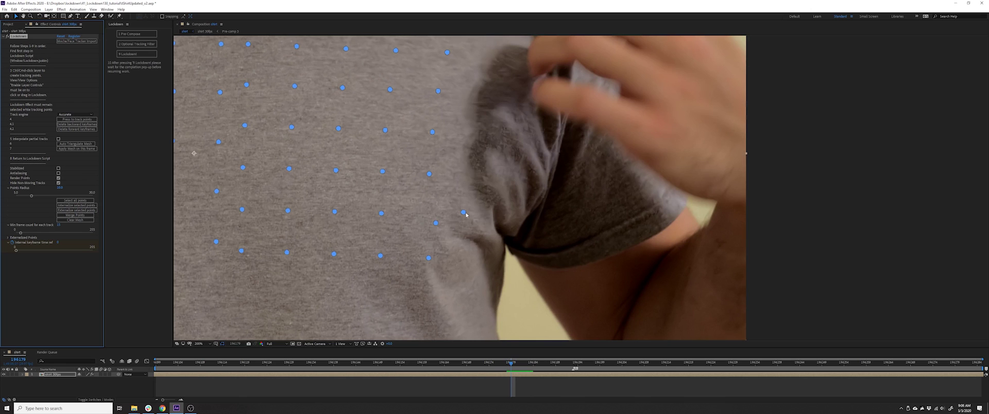
pyautogui.press('pagedown')
pyautogui.press('pageup')
pyautogui.click(463, 213)
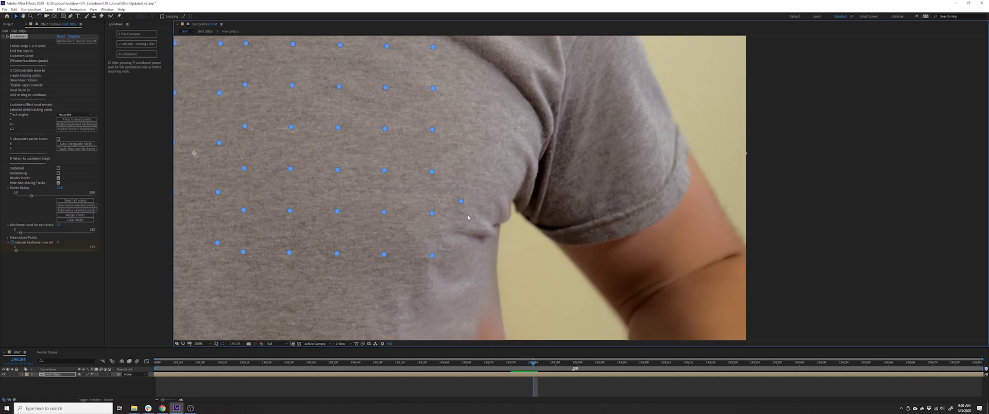
pyautogui.press('pageup')
pyautogui.click(86, 216)
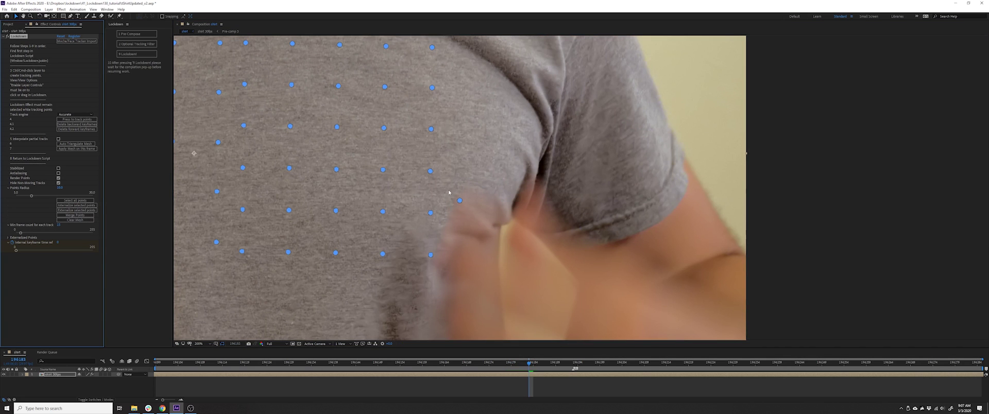
# Play through the frames around the hand's passage to check the merged armpit point.
pyautogui.press('pageup')
pyautogui.press('pageup')
pyautogui.press('pageup')
pyautogui.press('pageup')
pyautogui.press('pageup')
pyautogui.press('space')
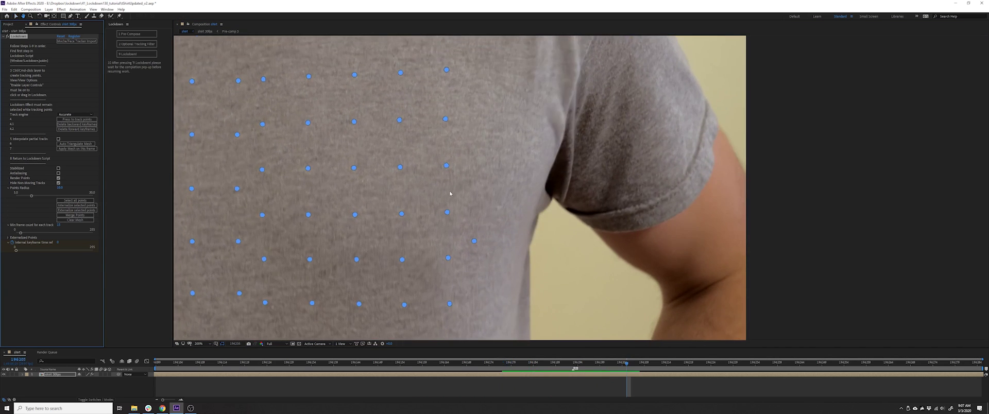
# Go to the earlier frame where both hands reach for the shirt and delete the armpit point's backward keyframes.
pyautogui.moveTo(530, 378); pyautogui.dragTo(530, 377)
pyautogui.scroll(-1, 441, 129)
pyautogui.moveTo(443, 129); pyautogui.dragTo(460, 152)
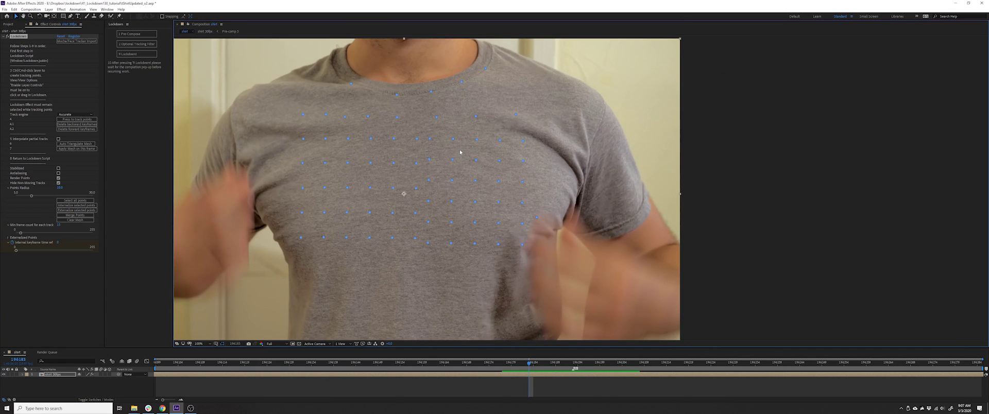
pyautogui.moveTo(466, 363); pyautogui.dragTo(414, 369)
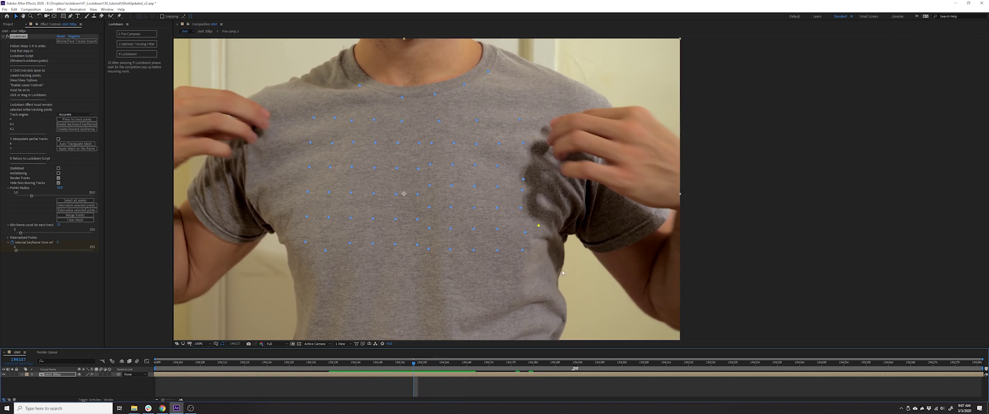
pyautogui.click(79, 125)
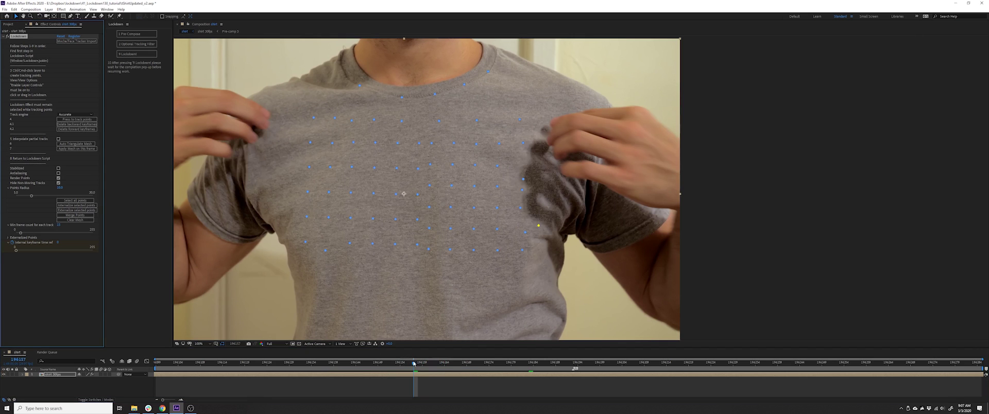
# Go back to the earlier frames and play the clip to examine where the armpit point's track begins.
pyautogui.moveTo(411, 364); pyautogui.dragTo(365, 364)
pyautogui.press('pageup')
pyautogui.press('pageup')
pyautogui.press('pageup')
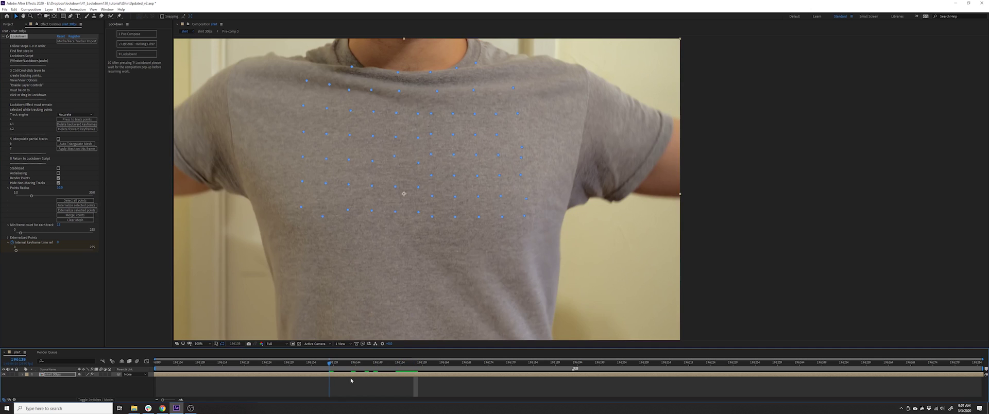
pyautogui.press('pagedown')
pyautogui.press('pagedown')
pyautogui.press('space')
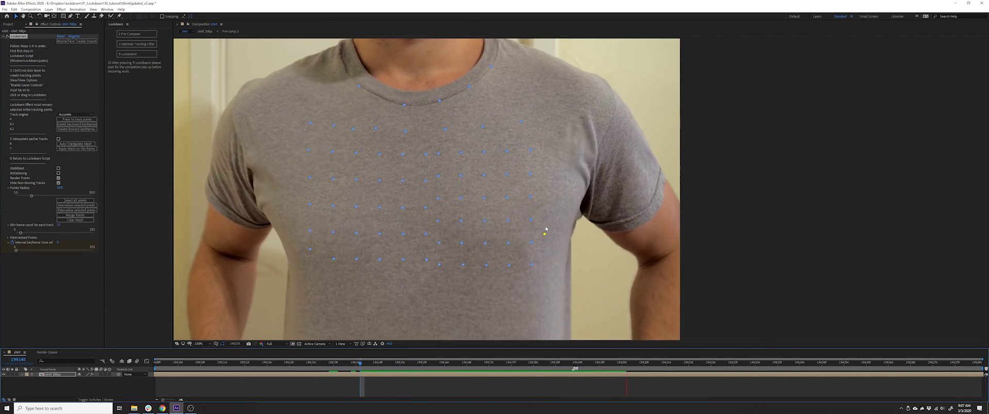
pyautogui.press('space')
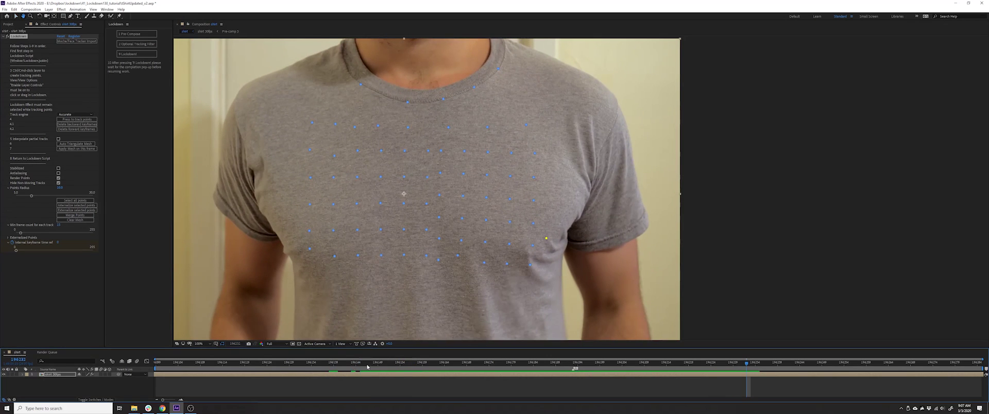
# Return to the frame where both hands hold the shirt, enable Interpolate partial tracks and deselect the armpit point.
pyautogui.moveTo(373, 364); pyautogui.dragTo(427, 359)
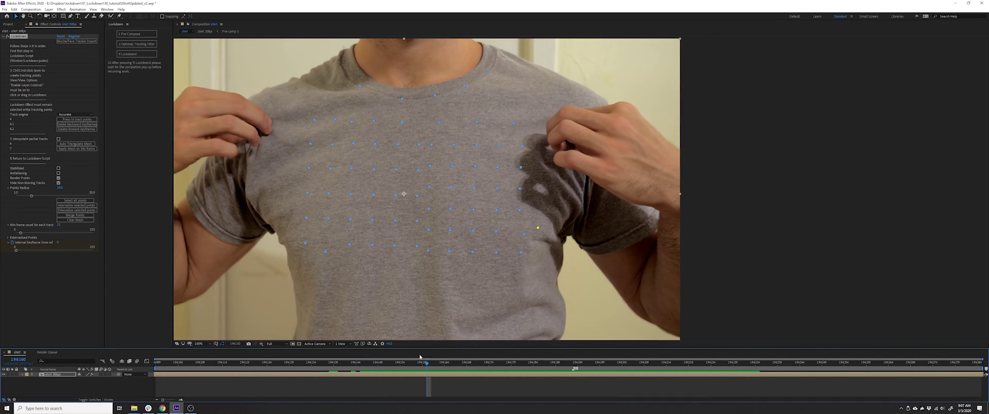
pyautogui.click(59, 140)
pyautogui.click(406, 391)
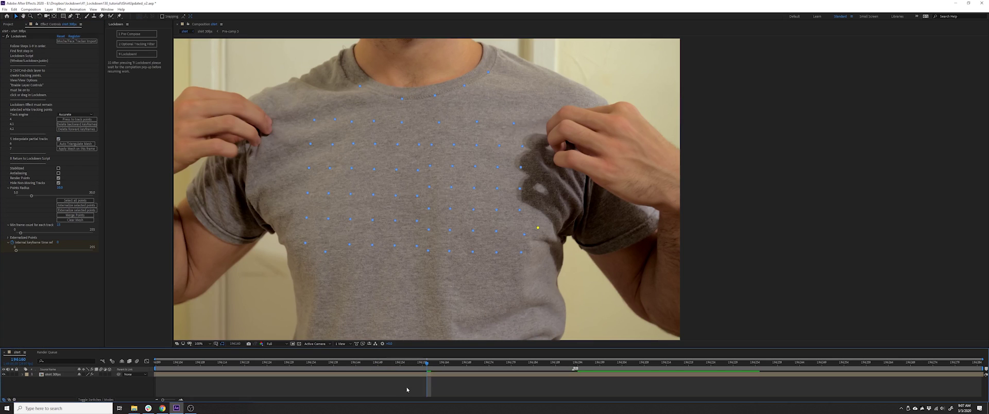
pyautogui.click(548, 205)
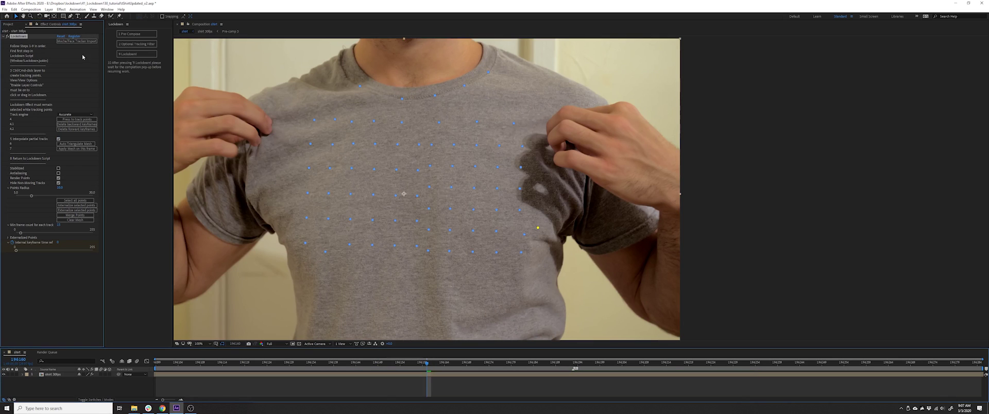
pyautogui.click(548, 204)
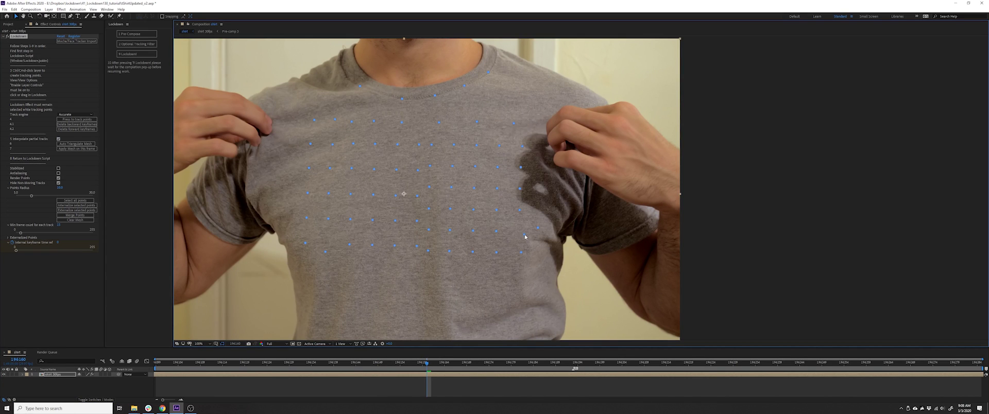
# Step backward to the start of the clip to examine the interpolated points, and return to the frame with both hands holding the shirt.
pyautogui.press('pageup')
pyautogui.press('pageup')
pyautogui.press('pageup')
pyautogui.press('pageup')
pyautogui.press('pageup')
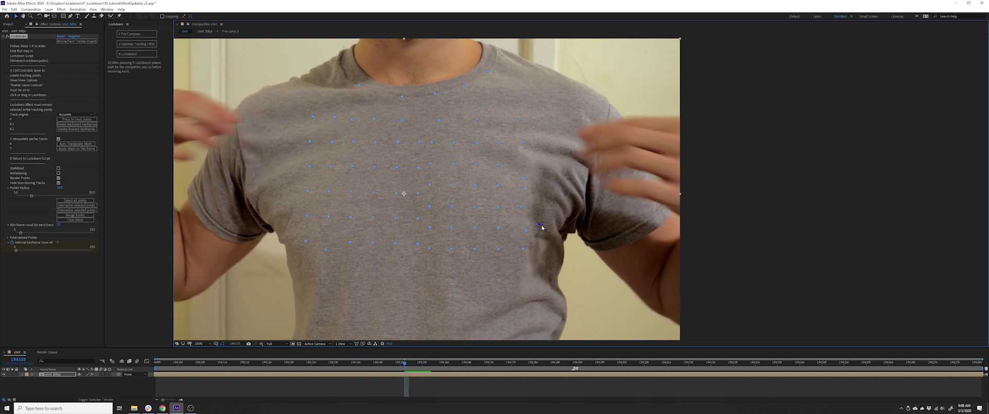
pyautogui.press('pageup')
pyautogui.press('pageup')
pyautogui.press('pageup')
pyautogui.press('pageup')
pyautogui.press('pageup')
pyautogui.press('pageup')
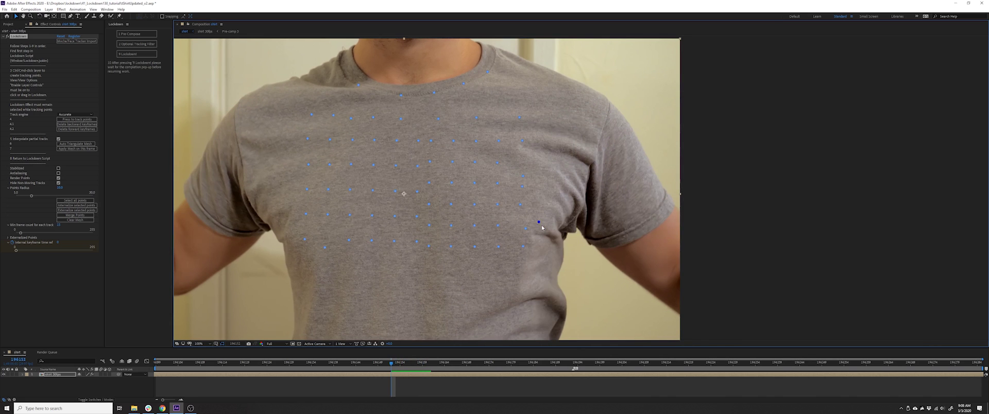
pyautogui.press('pageup')
pyautogui.press('pageup')
pyautogui.press('pageup')
pyautogui.press('pageup')
pyautogui.press('pageup')
pyautogui.press('pageup')
pyautogui.press('pageup')
pyautogui.press('pageup')
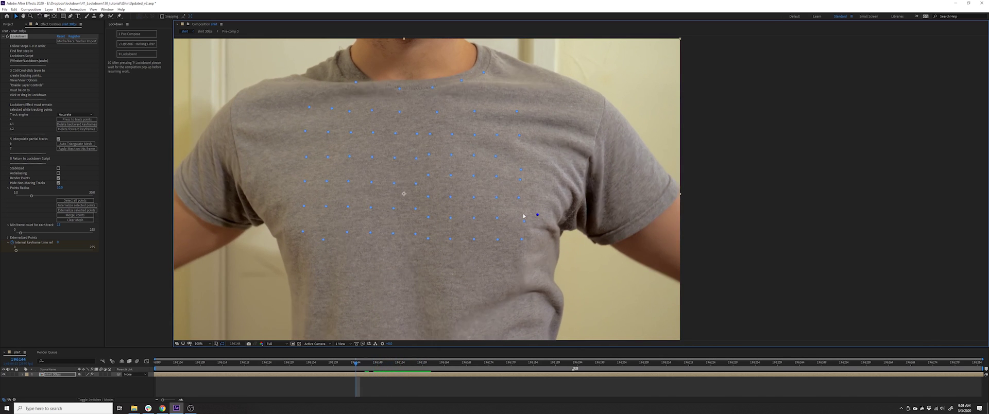
pyautogui.press('pageup')
pyautogui.press('pageup')
pyautogui.press('pageup')
pyautogui.press('pageup')
pyautogui.press('pageup')
pyautogui.press('pageup')
pyautogui.press('pageup')
pyautogui.press('pageup')
pyautogui.press('pageup')
pyautogui.press('pageup')
pyautogui.press('pageup')
pyautogui.press('pageup')
pyautogui.press('pageup')
pyautogui.press('pageup')
pyautogui.press('pageup')
pyautogui.press('pageup')
pyautogui.press('pageup')
pyautogui.press('pageup')
pyautogui.press('pageup')
pyautogui.press('pageup')
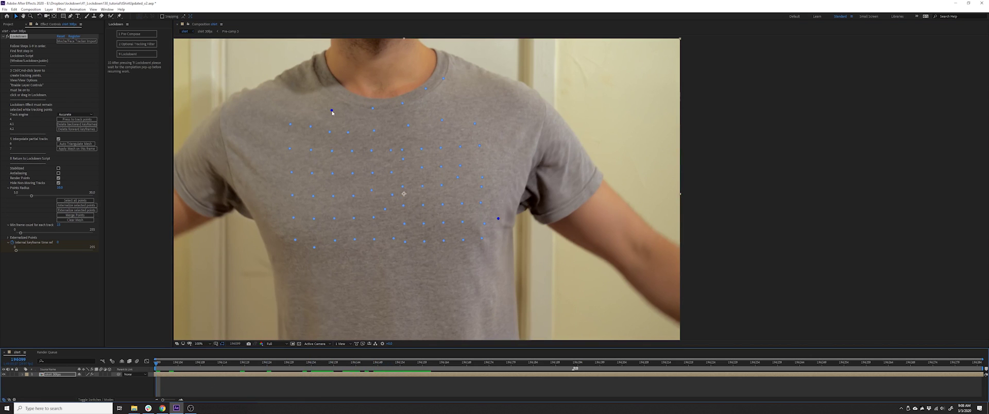
pyautogui.moveTo(387, 366); pyautogui.dragTo(422, 375)
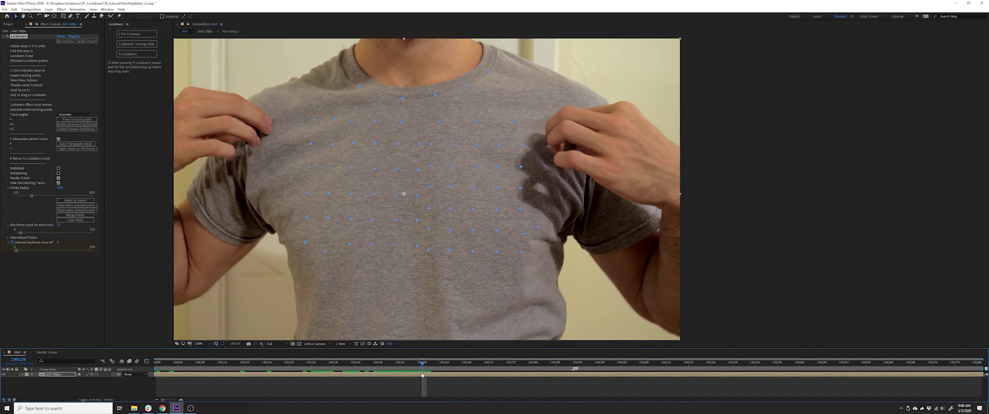
# Add the Mocha AE effect to the shirt layer, move it above Lockdown and expand the Lockdown settings.
pyautogui.click(12, 65)
pyautogui.click(7, 37)
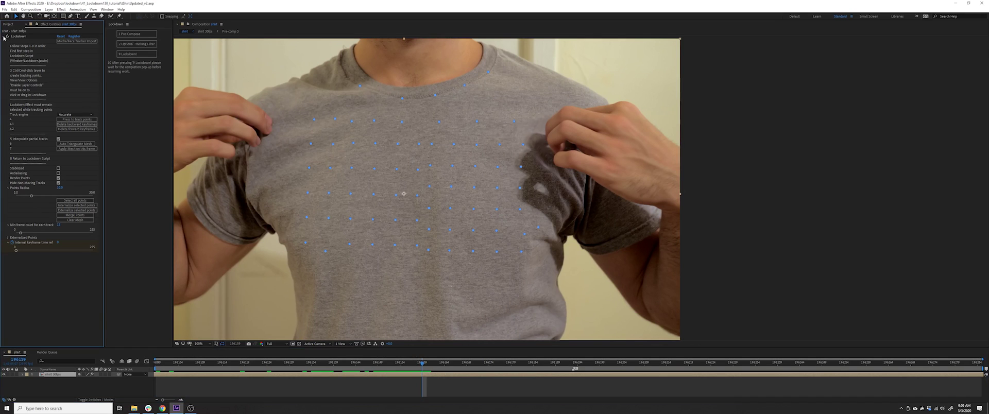
pyautogui.click(61, 9)
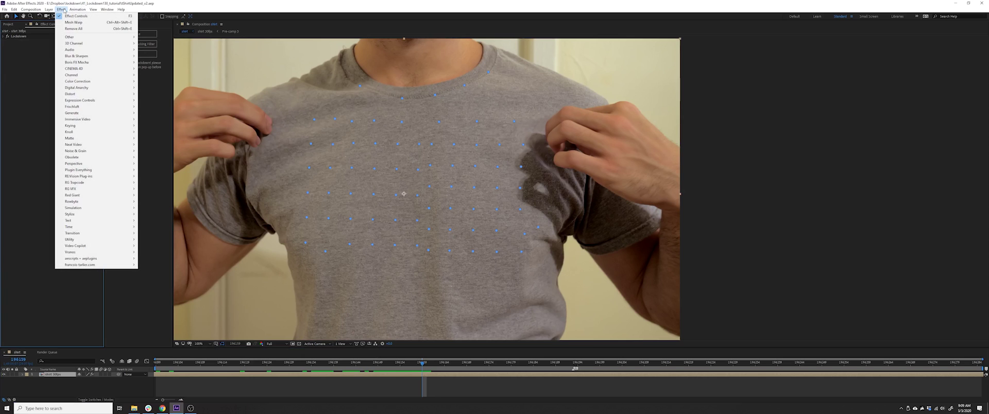
pyautogui.moveTo(97, 62)
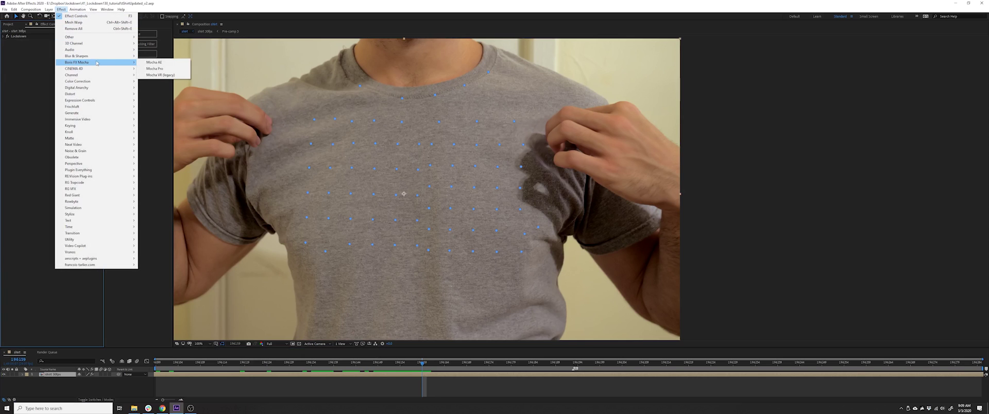
pyautogui.click(153, 62)
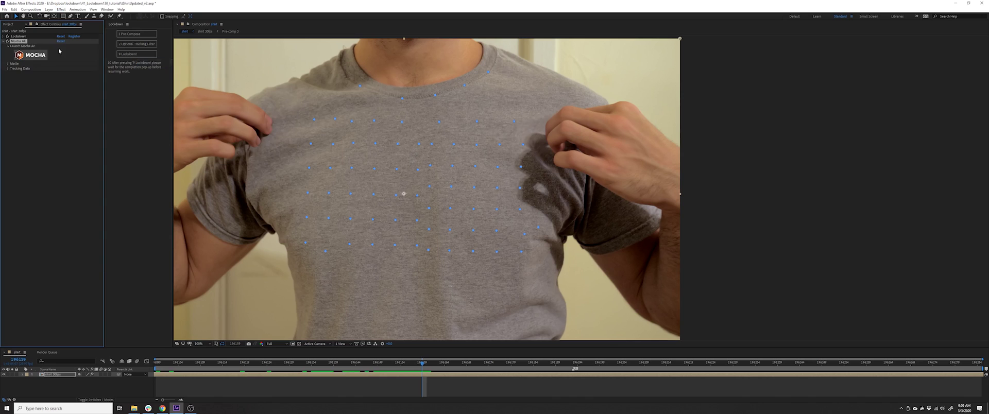
pyautogui.moveTo(19, 41); pyautogui.dragTo(24, 36)
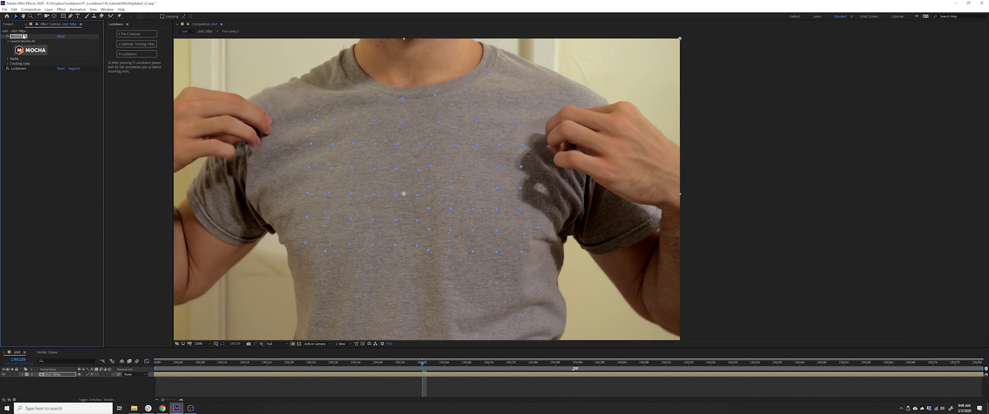
pyautogui.click(4, 69)
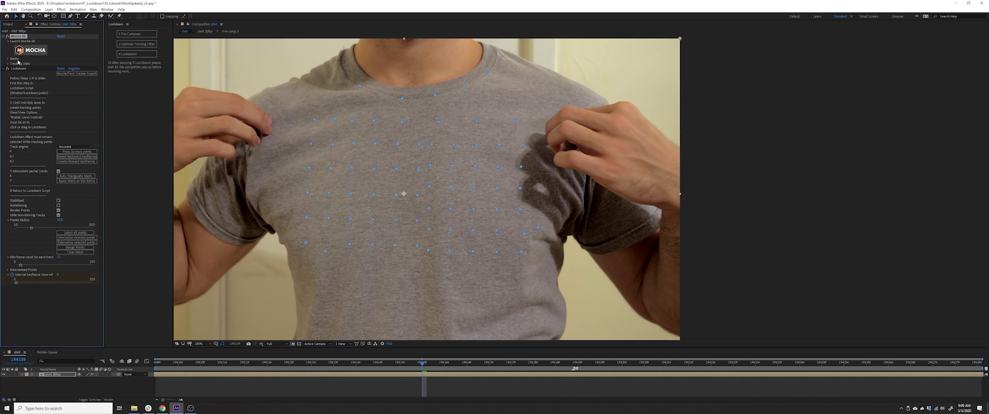
# Launch Mocha AE and draw a closed four-point X-Spline around the front of the shirt's collar.
pyautogui.click(29, 51)
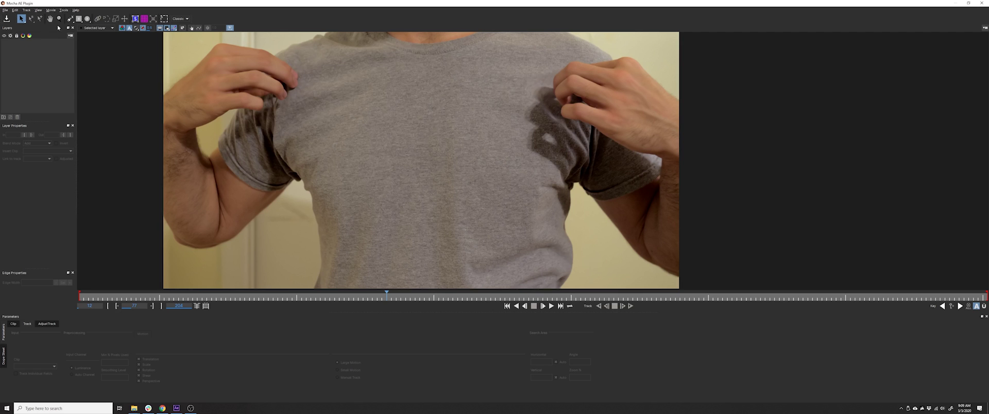
pyautogui.click(70, 19)
pyautogui.click(415, 39)
pyautogui.click(411, 60)
pyautogui.click(459, 66)
pyautogui.click(453, 61)
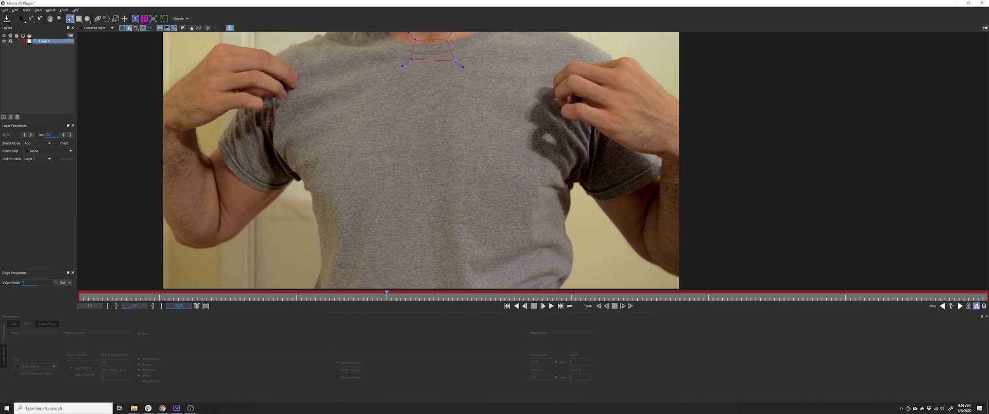
pyautogui.rightClick(443, 36)
# Track the collar shape backward and forward through the clip, and scrub back to the frame with the hands near the shirt.
pyautogui.click(598, 306)
pyautogui.click(631, 306)
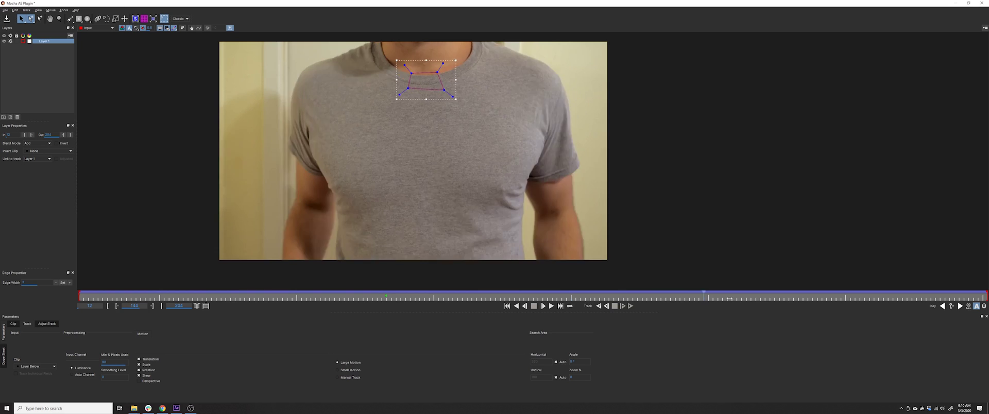
pyautogui.moveTo(987, 297)
pyautogui.mouseDown()
pyautogui.moveTo(248, 300)
pyautogui.moveTo(490, 300)
pyautogui.mouseUp()
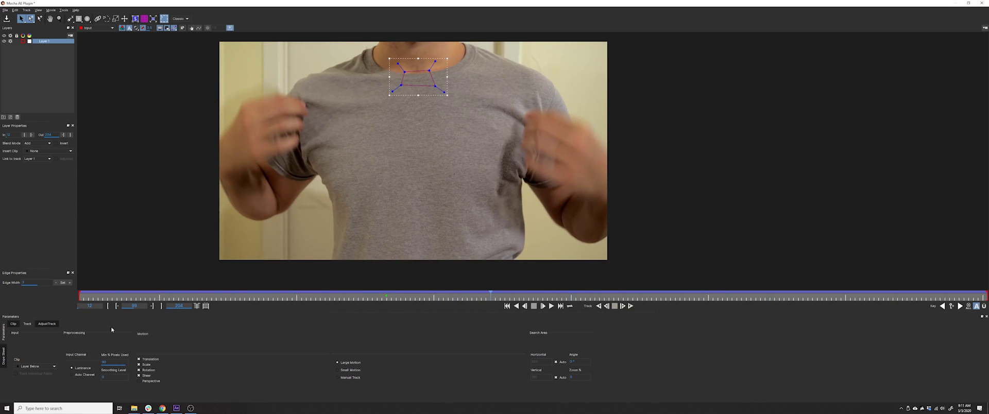
# Show the planar surface and move its corners onto the shirt's collar area, zooming in for precise placement.
pyautogui.click(135, 18)
pyautogui.press('z')
pyautogui.moveTo(404, 56); pyautogui.dragTo(393, 1)
pyautogui.press('x')
pyautogui.moveTo(411, 92); pyautogui.dragTo(408, 142)
pyautogui.press('z')
pyautogui.moveTo(418, 190); pyautogui.dragTo(392, 114)
pyautogui.press('s')
pyautogui.moveTo(475, 109); pyautogui.dragTo(473, 108)
pyautogui.moveTo(474, 147); pyautogui.dragTo(477, 136)
pyautogui.moveTo(393, 147); pyautogui.dragTo(393, 140)
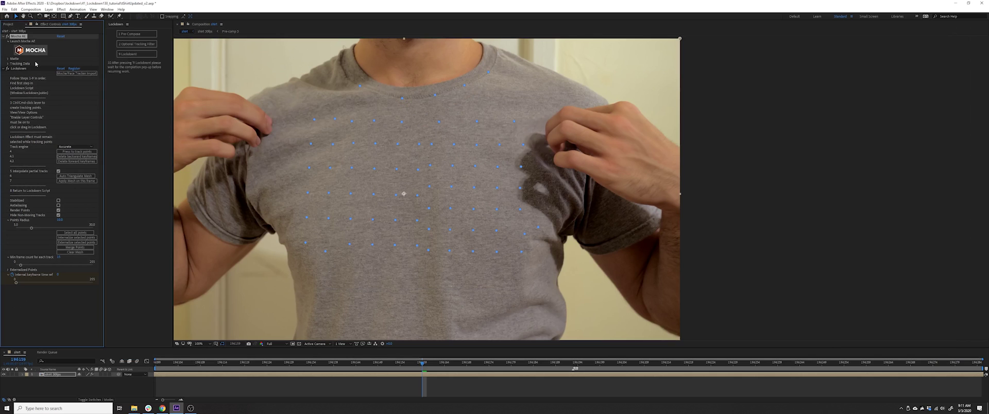
# Create Mocha AE tracking data from Layer 1.
pyautogui.click(7, 64)
pyautogui.click(76, 68)
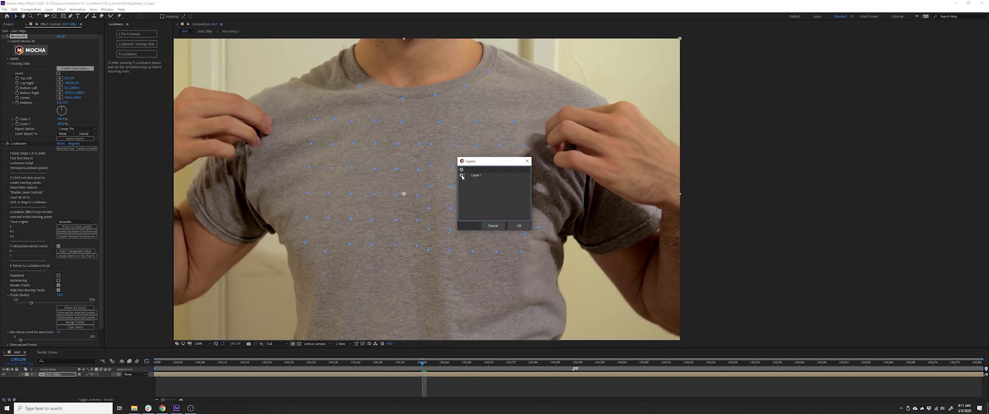
pyautogui.click(519, 226)
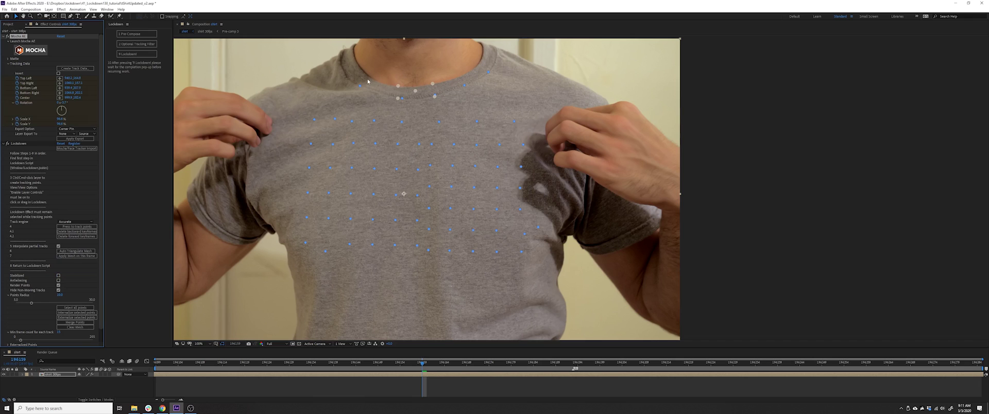
# Delete the Lockdown points at the front of the collar and import the Mocha corner tracks into Lockdown.
pyautogui.click(23, 144)
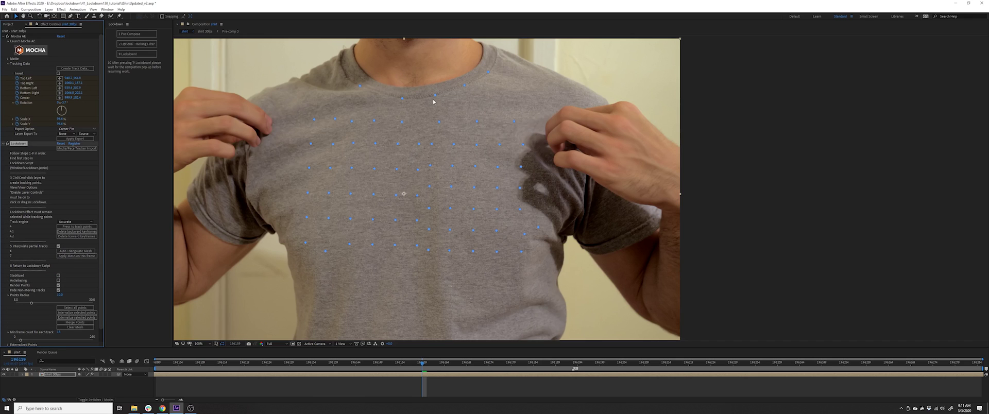
pyautogui.moveTo(427, 91); pyautogui.dragTo(447, 105)
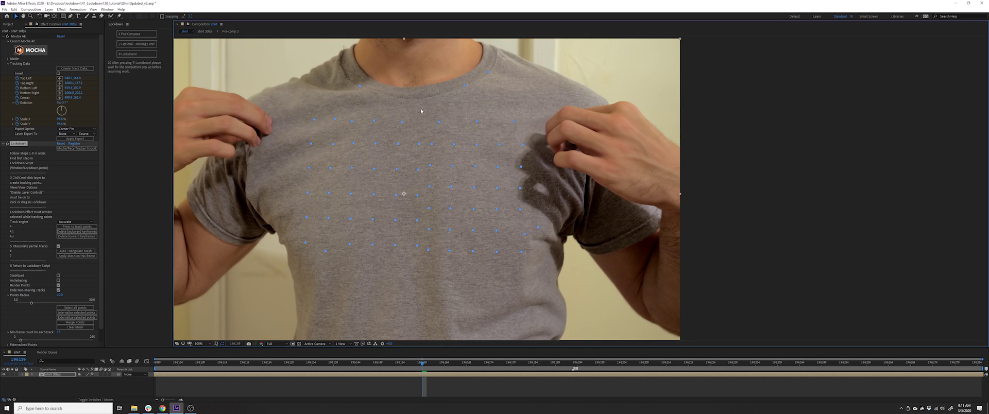
pyautogui.click(19, 36)
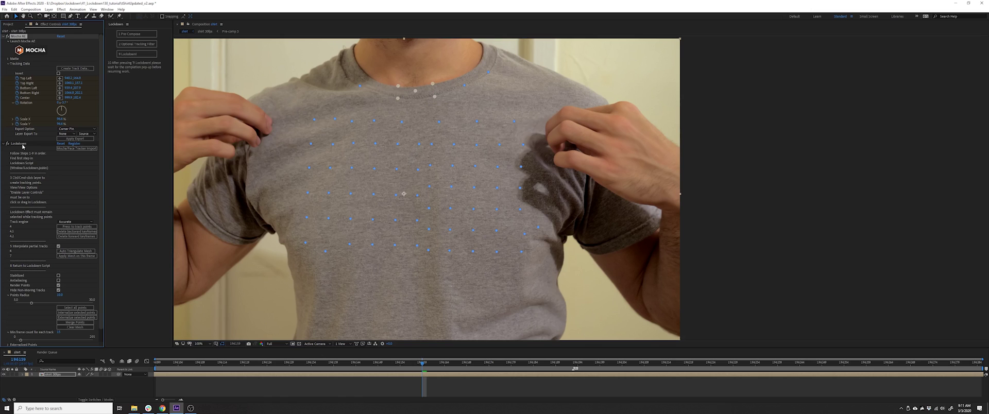
pyautogui.click(78, 149)
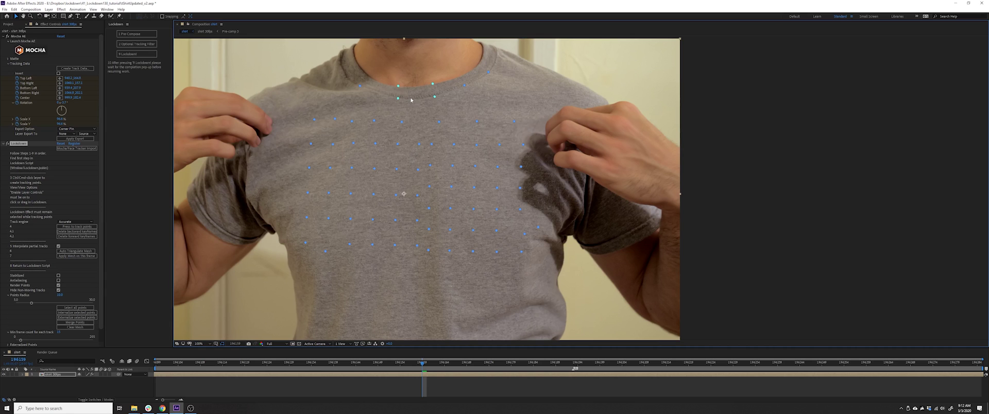
pyautogui.click(5, 37)
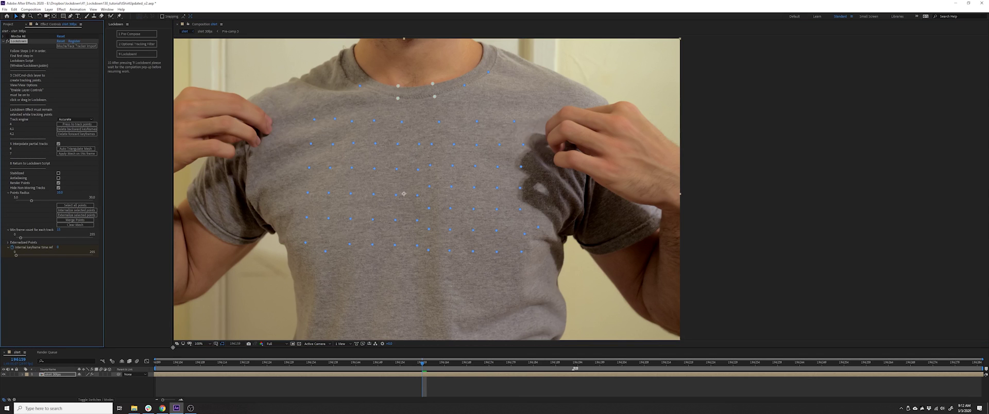
# Enlarge the timeline and reveal the keyframes of Lockdown's externalized points, with the Mocha AE properties collapsed.
pyautogui.moveTo(177, 349); pyautogui.dragTo(185, 294)
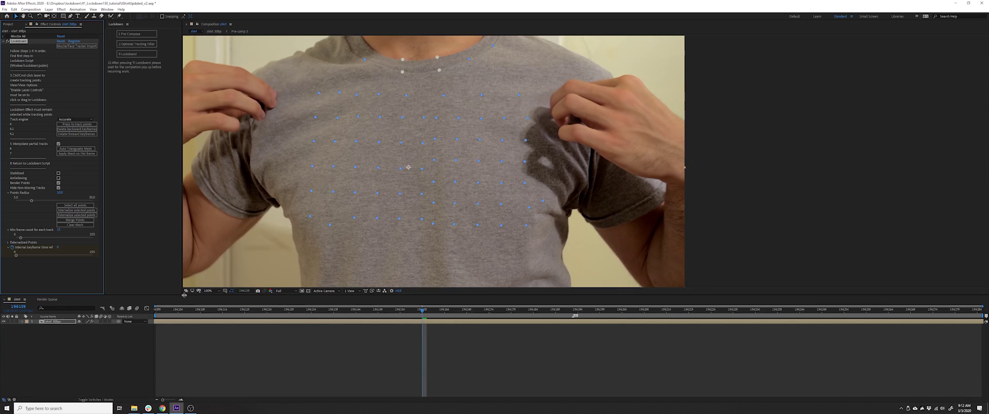
pyautogui.press('u')
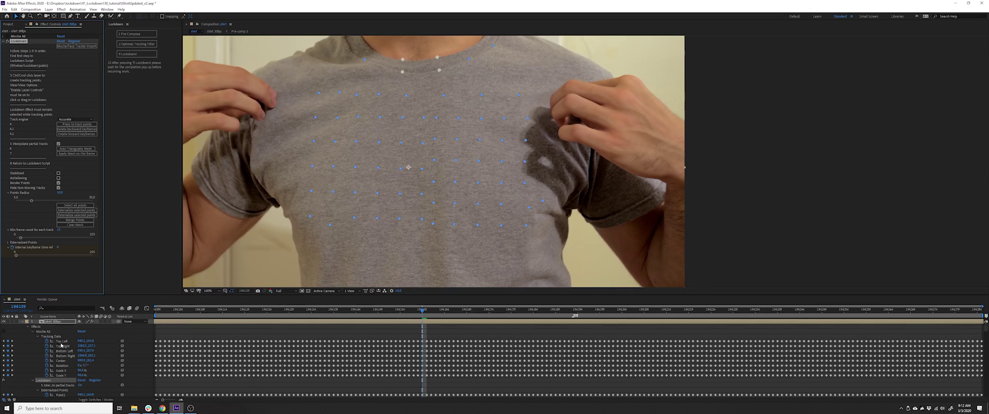
pyautogui.click(33, 332)
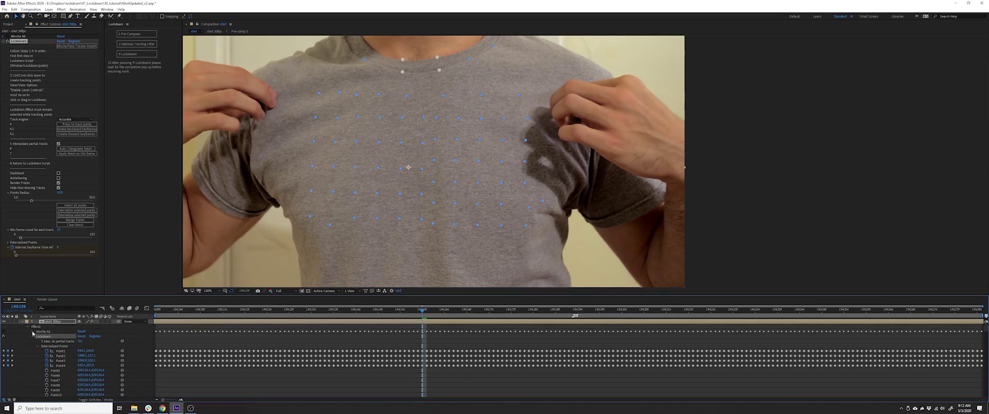
pyautogui.click(62, 362)
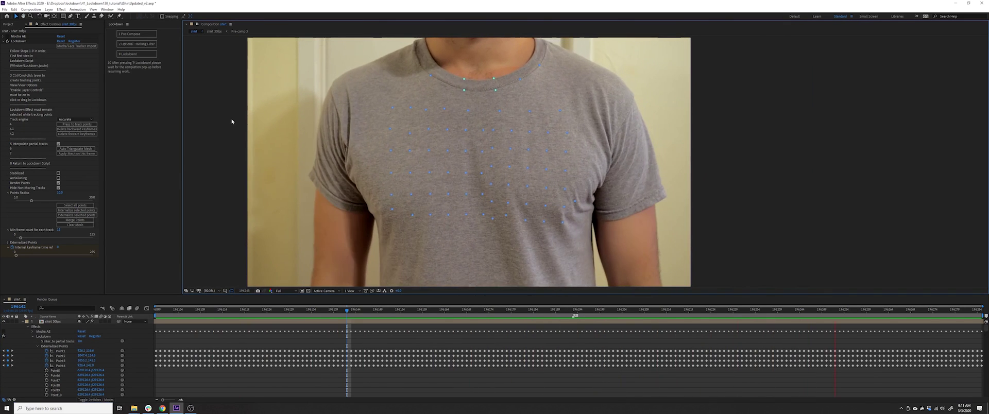
# Stop playback, return to the first frame and externalize the chest point below the collar.
pyautogui.press('space')
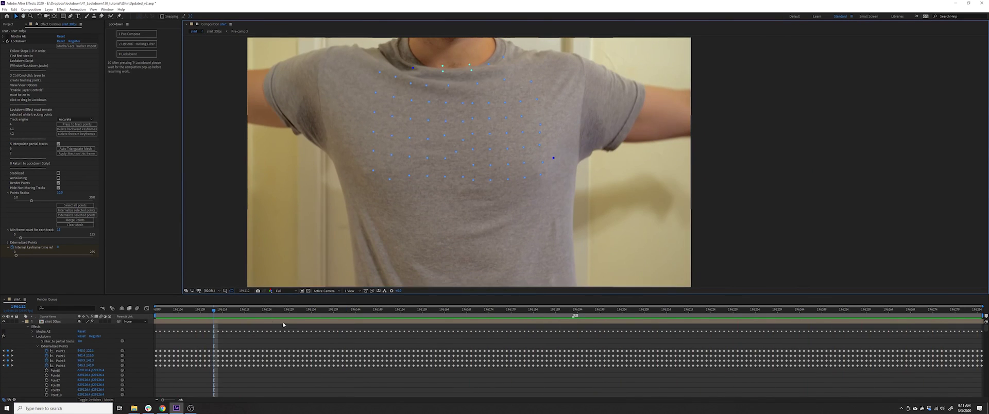
pyautogui.moveTo(293, 311); pyautogui.dragTo(122, 338)
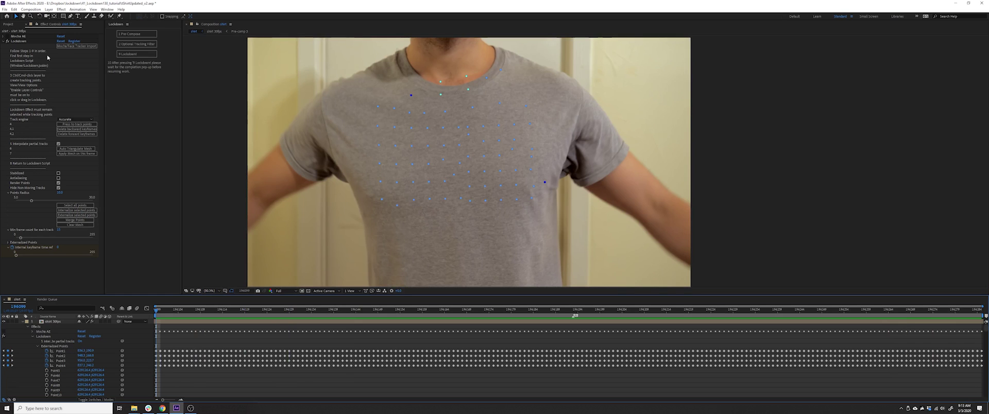
pyautogui.click(24, 42)
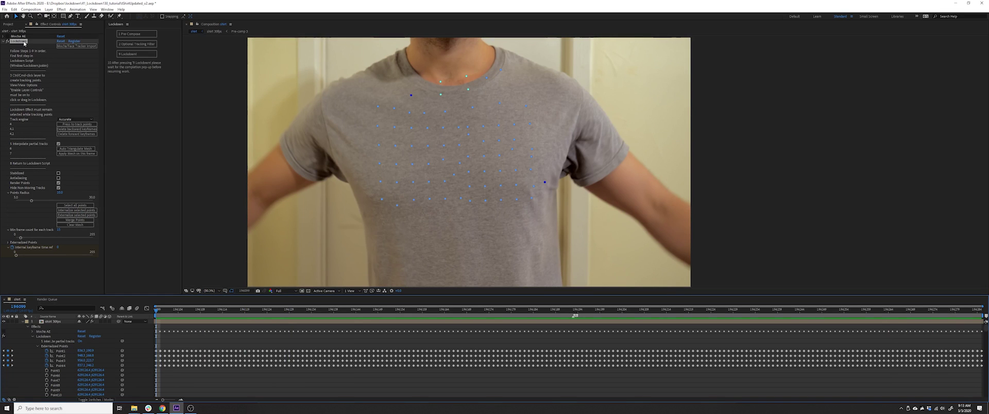
pyautogui.click(428, 129)
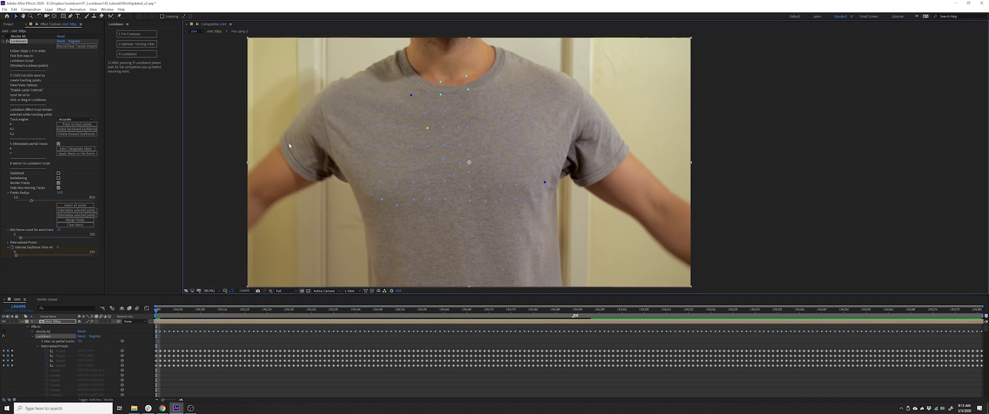
pyautogui.click(77, 215)
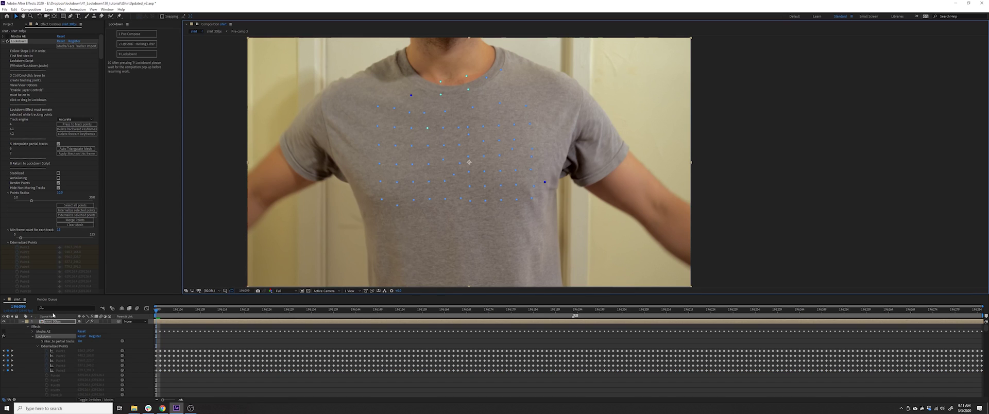
# Copy Point5's keyframes into the Position of a new null object and scrub the timeline to check its motion.
pyautogui.click(34, 366)
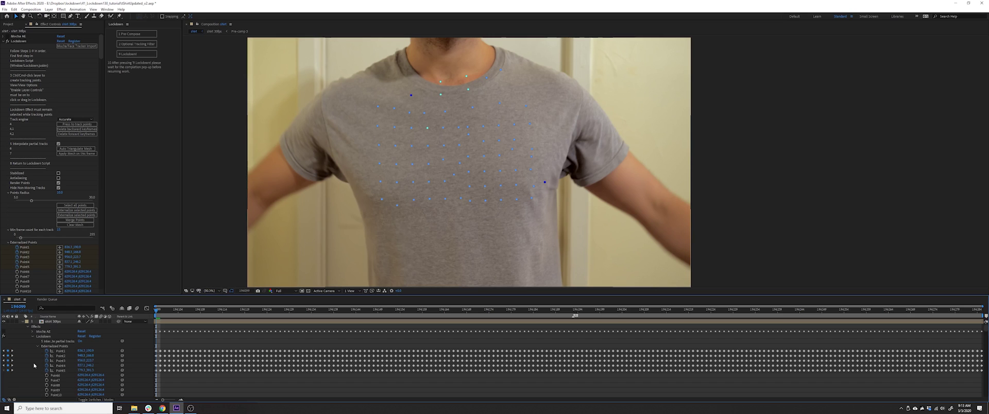
pyautogui.click(61, 371)
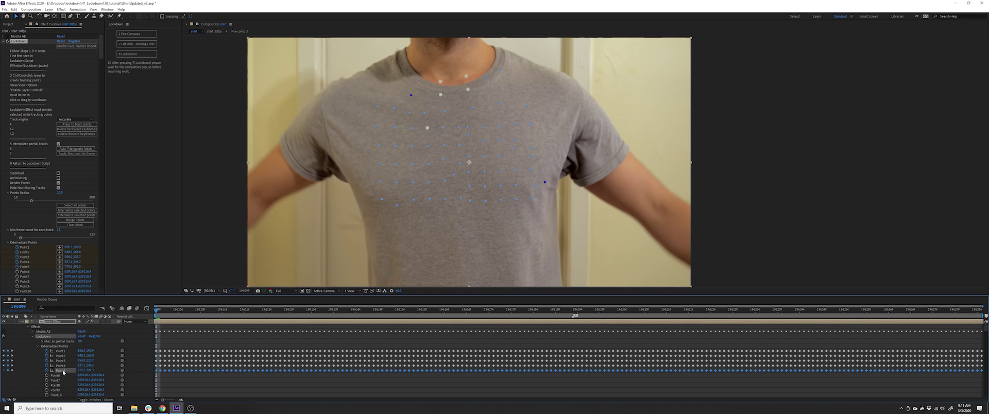
pyautogui.hotkey('ctrl', 'alt', 'shift', 'y')
pyautogui.press('p')
pyautogui.hotkey('ctrl', 'v')
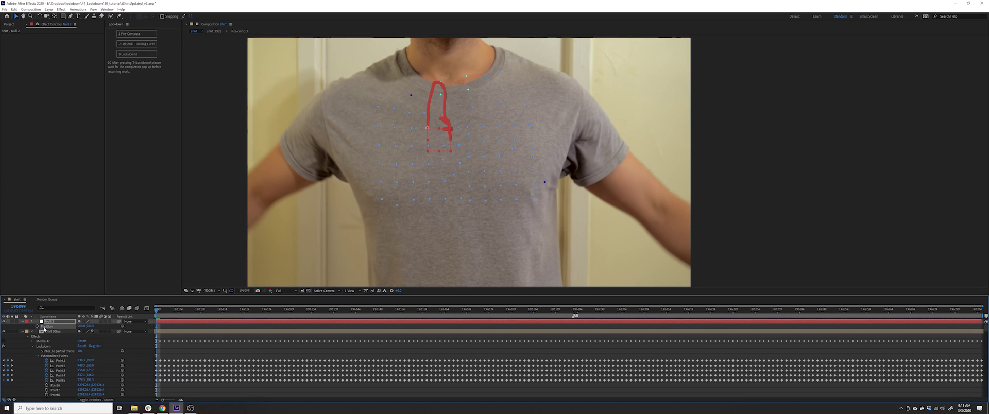
pyautogui.click(208, 348)
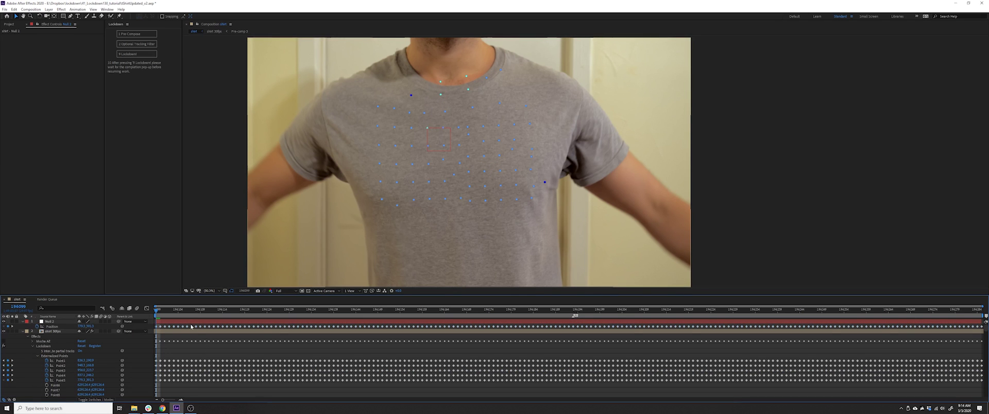
pyautogui.moveTo(156, 310); pyautogui.dragTo(558, 365)
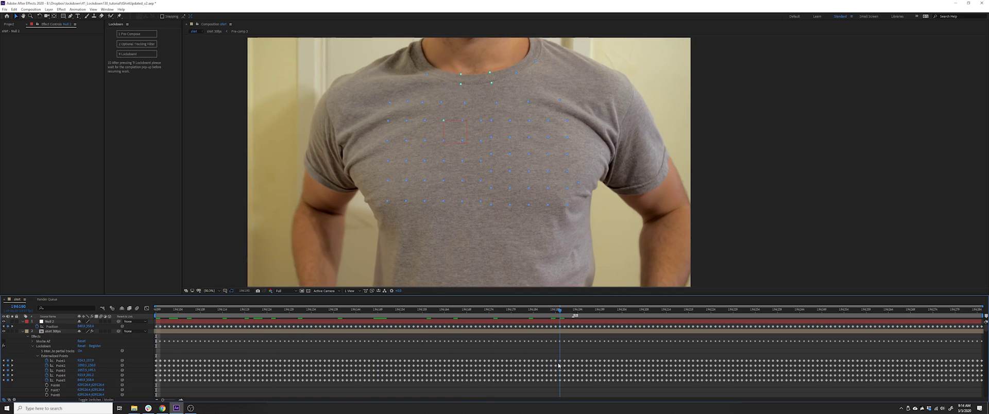
pyautogui.moveTo(558, 365); pyautogui.dragTo(69, 401)
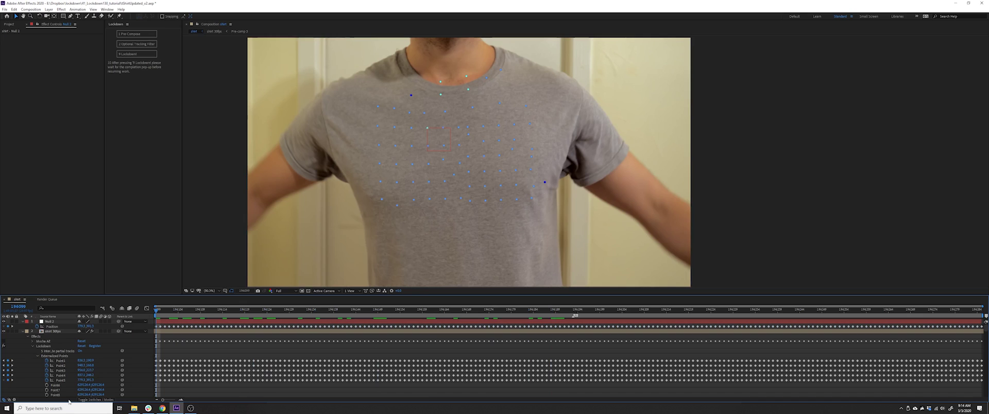
# Remove Point5's keyframes from Lockdown's externalized points and play the clip to check the remaining points.
pyautogui.click(46, 380)
pyautogui.click(175, 348)
pyautogui.press('space')
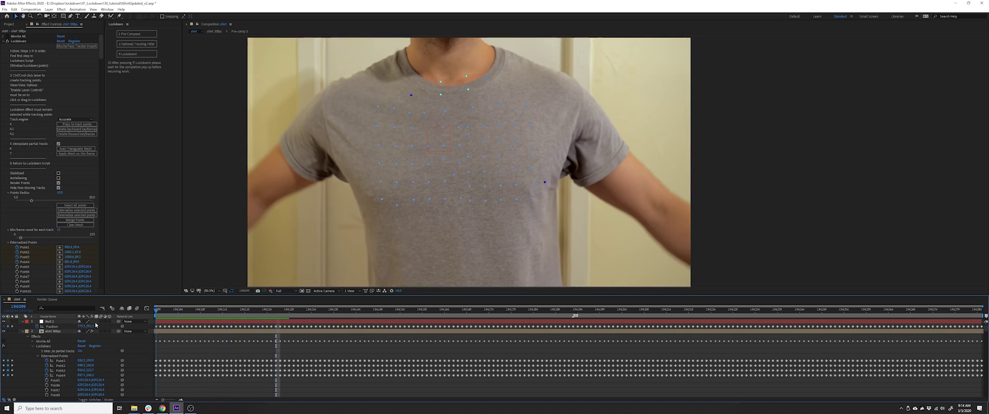
# Copy the null object's Position keyframes and paste them into Lockdown's externalized Point5.
pyautogui.click(53, 327)
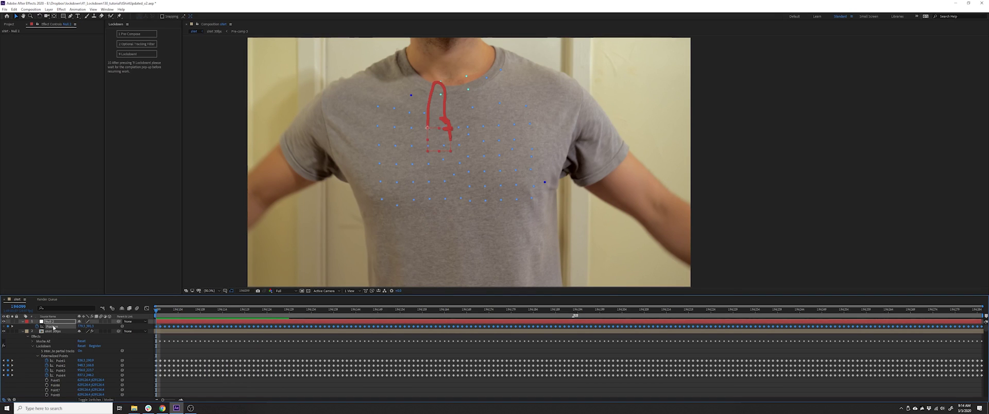
pyautogui.click(60, 382)
pyautogui.hotkey('ctrl', 'v')
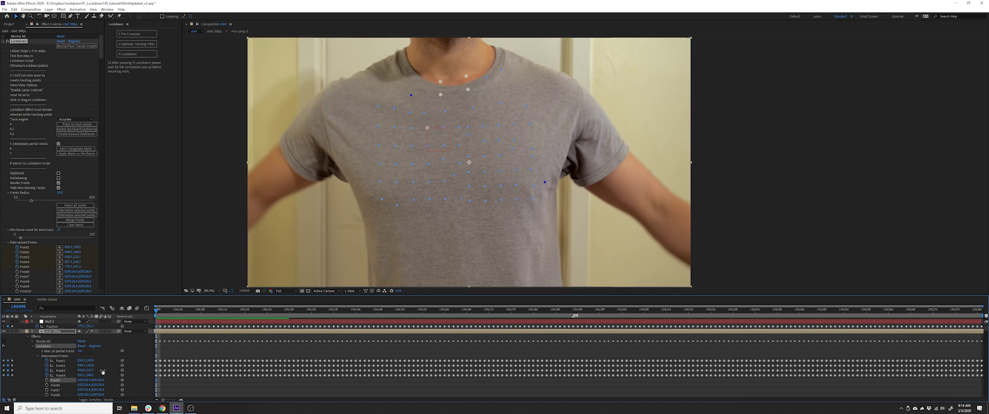
pyautogui.click(177, 352)
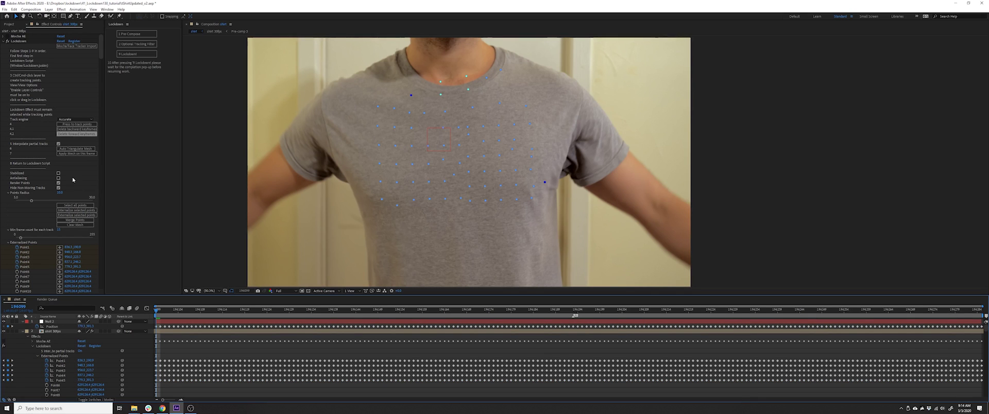
# Hide the null layer and internalize all of Lockdown's externalized points.
pyautogui.click(75, 206)
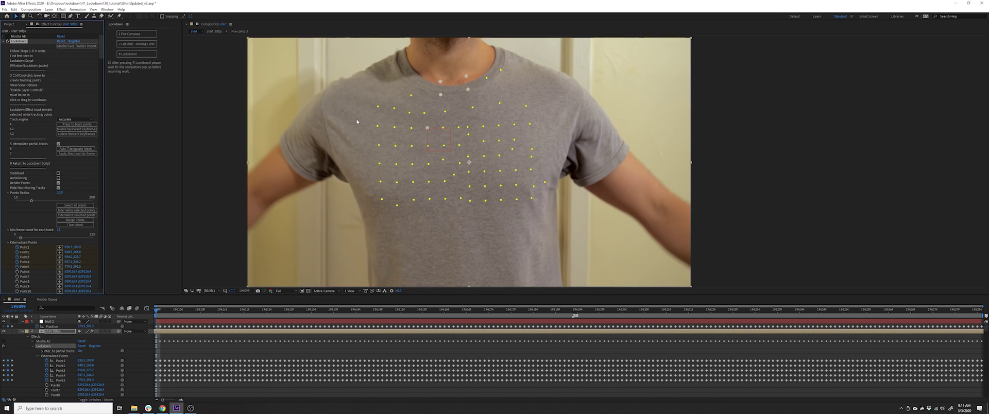
pyautogui.click(436, 133)
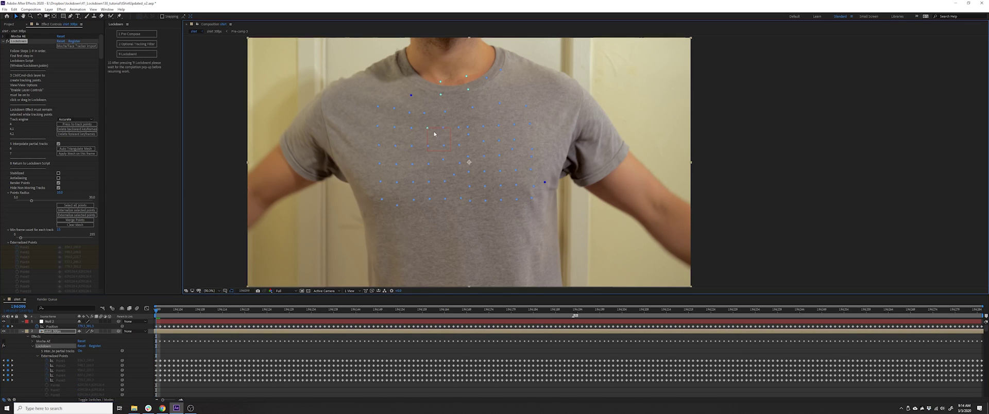
pyautogui.click(4, 321)
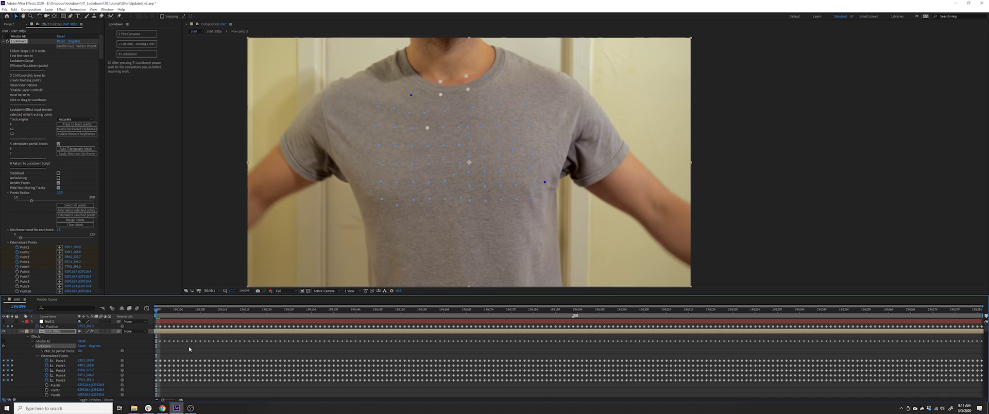
pyautogui.click(75, 205)
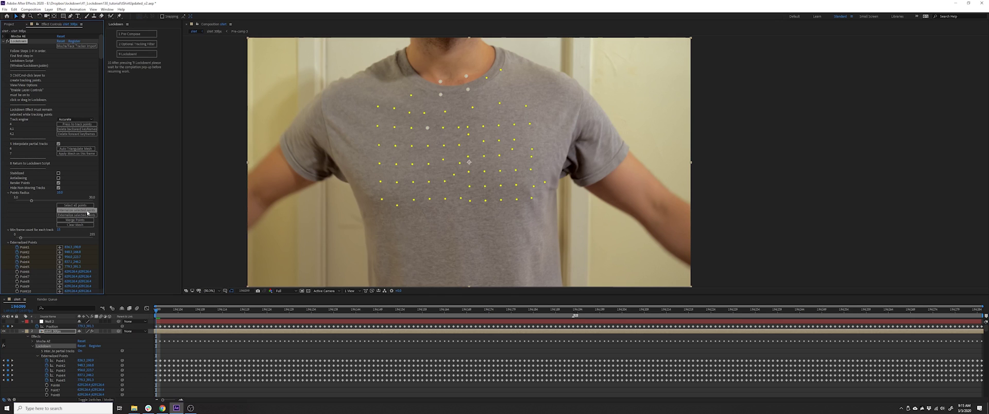
pyautogui.click(87, 210)
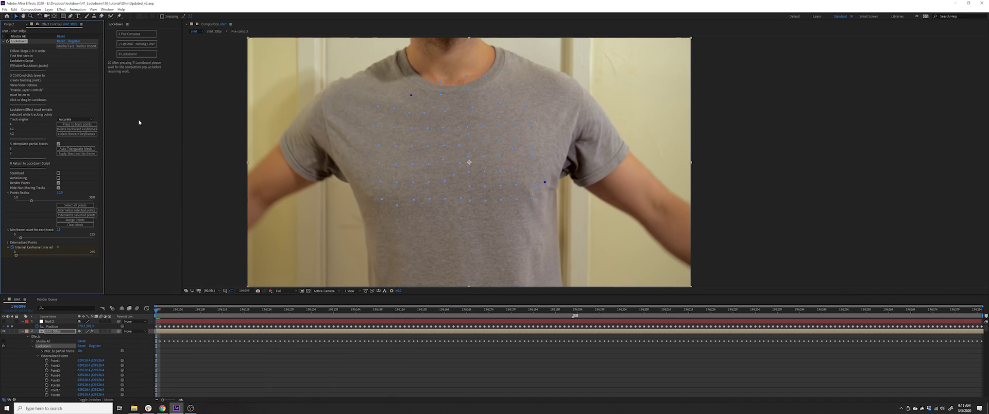
# Auto-triangulate the mesh from the tracked points and play the clip to check how it follows the shirt.
pyautogui.click(89, 150)
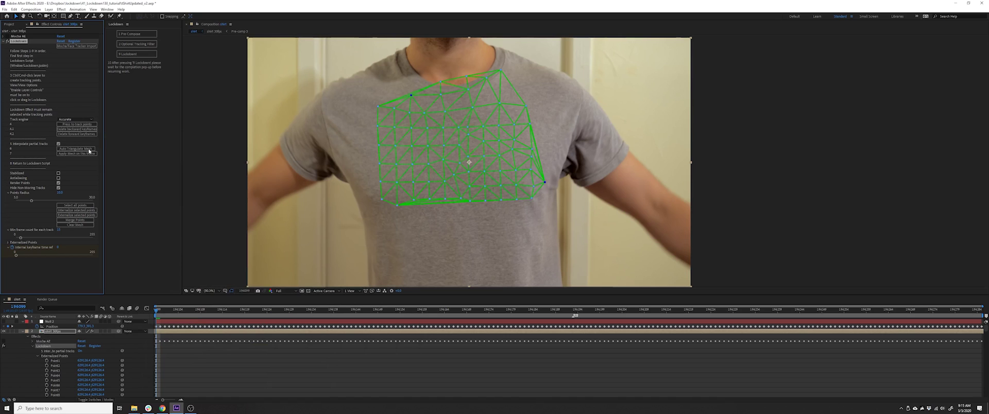
pyautogui.press('space')
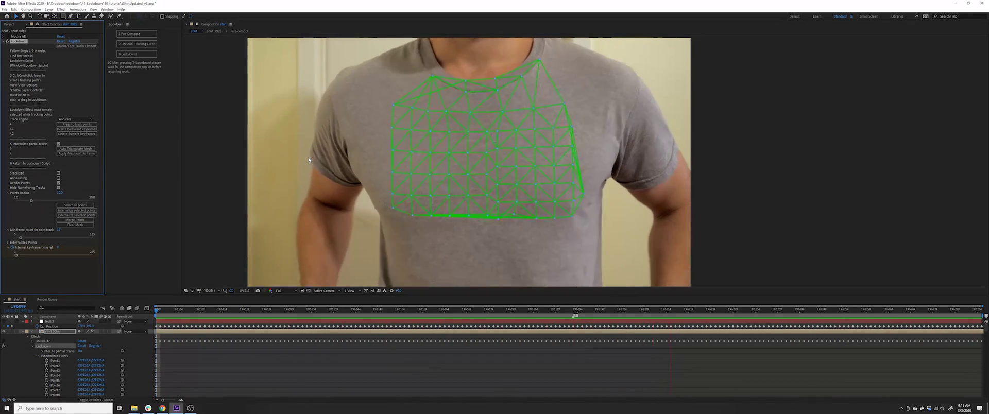
pyautogui.press('space')
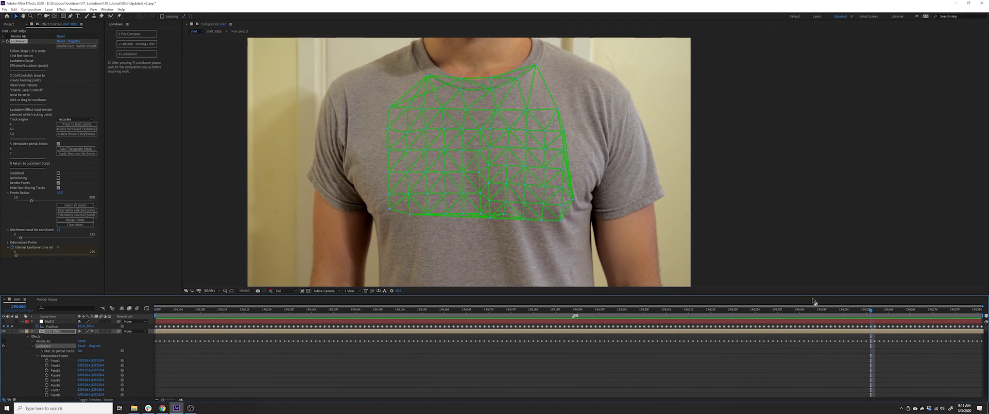
# At a frame near the end of the clip, delete the forward keyframes of a mesh point on the right side of the chest.
pyautogui.moveTo(874, 309); pyautogui.dragTo(916, 311)
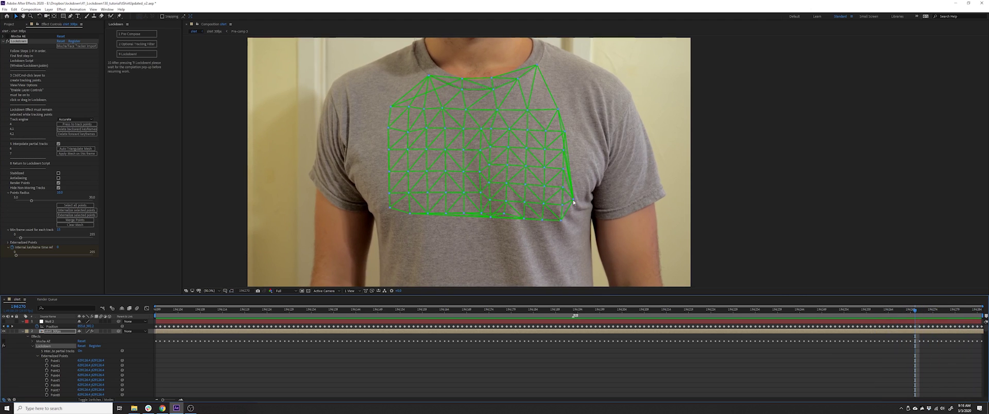
pyautogui.click(528, 134)
pyautogui.click(527, 130)
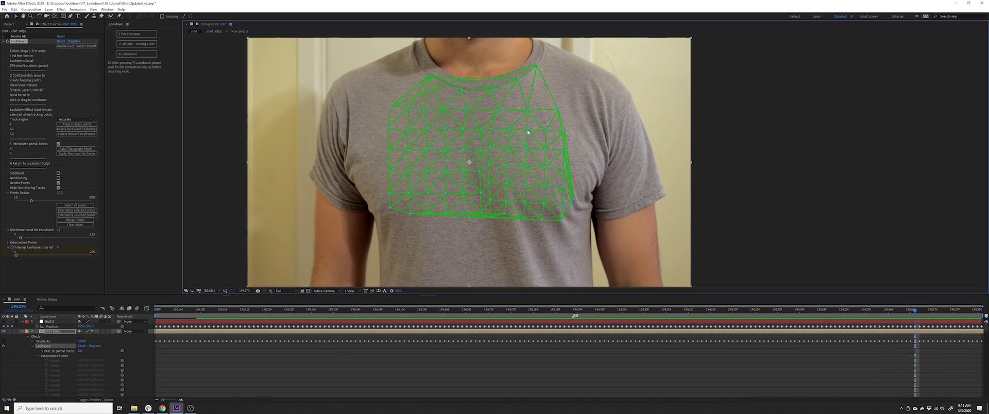
pyautogui.click(84, 134)
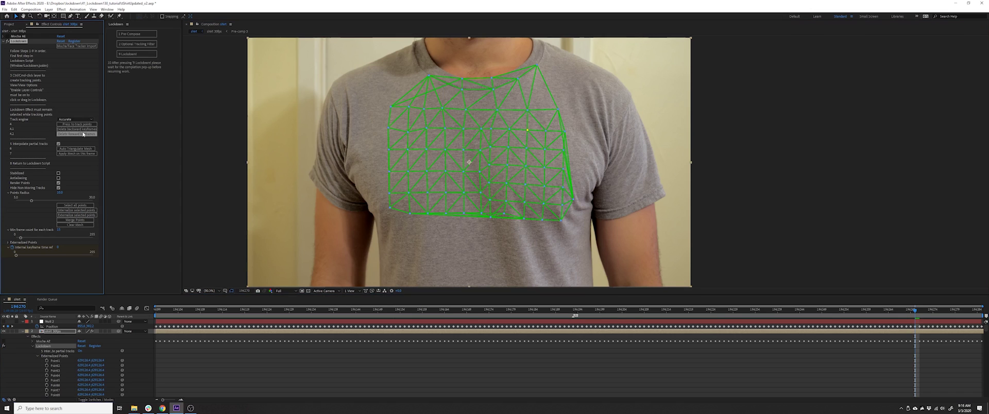
pyautogui.click(518, 365)
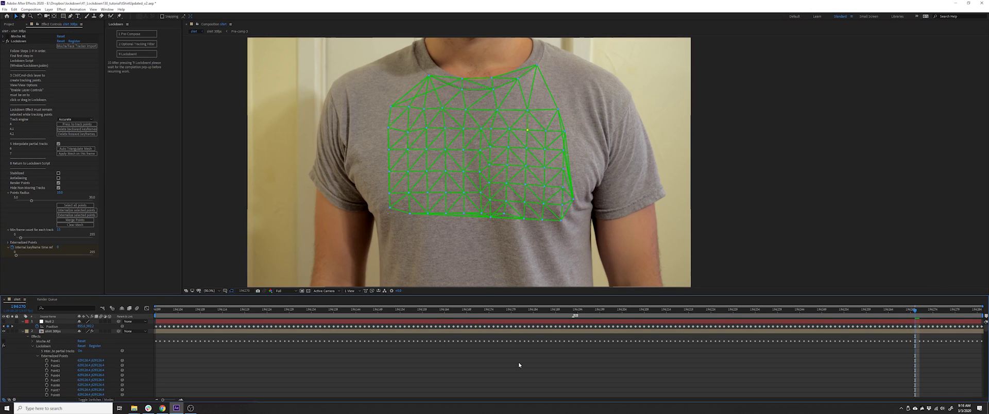
# Reselect the Lockdown effect and play the clip from its first frame to check the mesh.
pyautogui.click(331, 121)
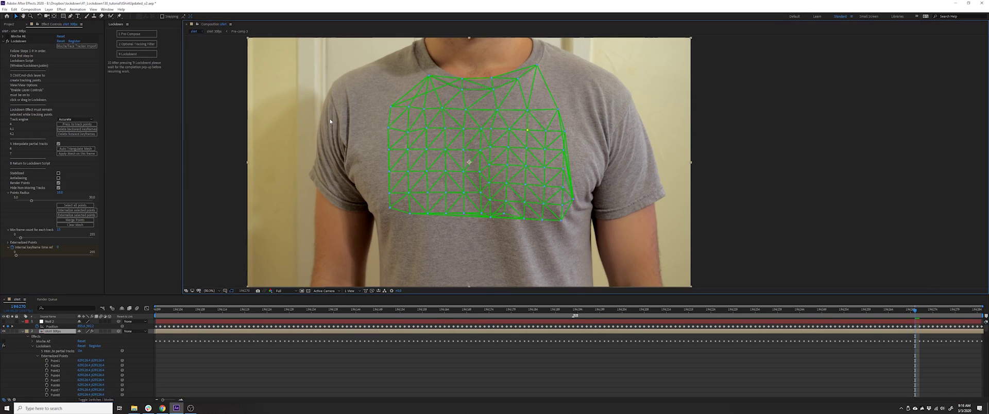
pyautogui.click(44, 40)
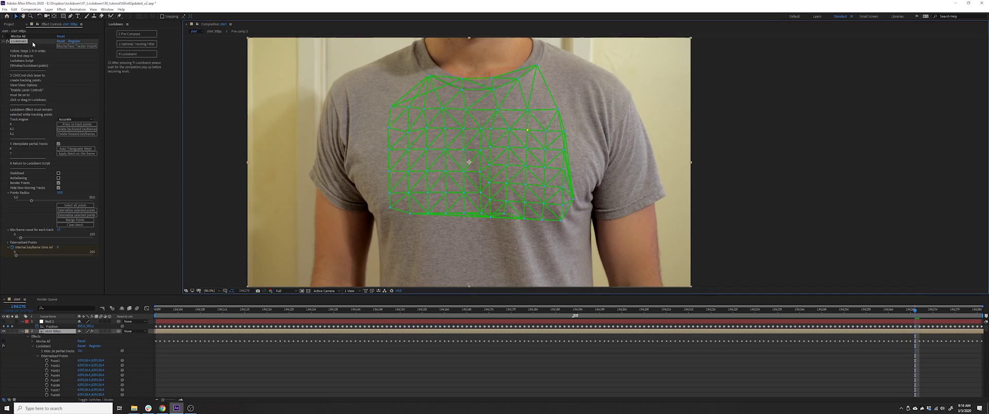
pyautogui.click(357, 125)
pyautogui.click(154, 310)
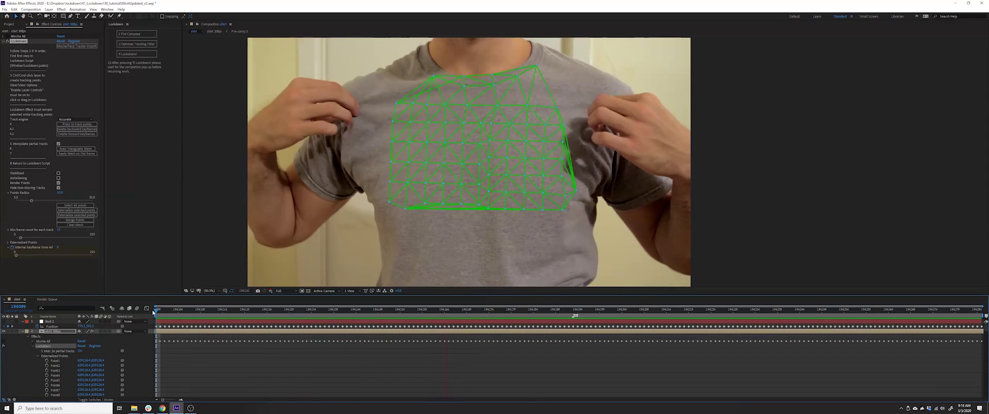
# At the marked frame, remove the stray edges along the outer right and lower border of the mesh.
pyautogui.click(571, 309)
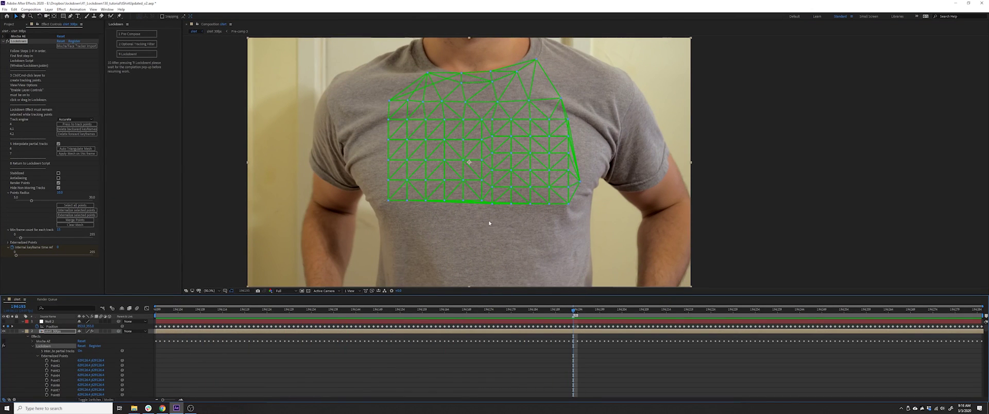
pyautogui.click(475, 205)
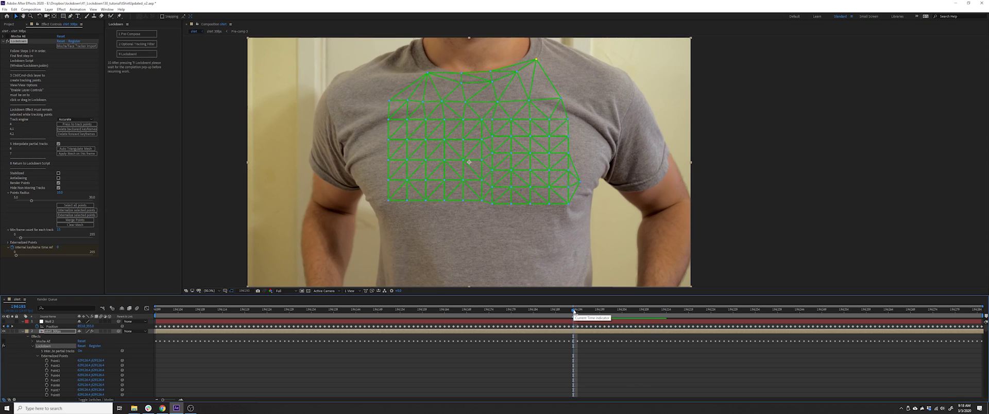
# At an earlier frame, surround the mesh with new tracking points, auto-triangulate it again and remove the long stray edge on its left side.
pyautogui.moveTo(573, 311); pyautogui.dragTo(436, 327)
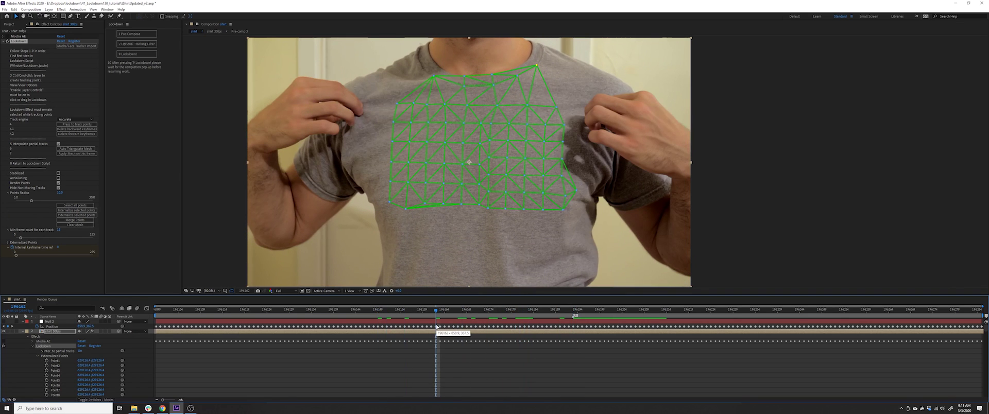
pyautogui.keyDown('ctrl'); pyautogui.click(572, 227); pyautogui.keyUp('ctrl')
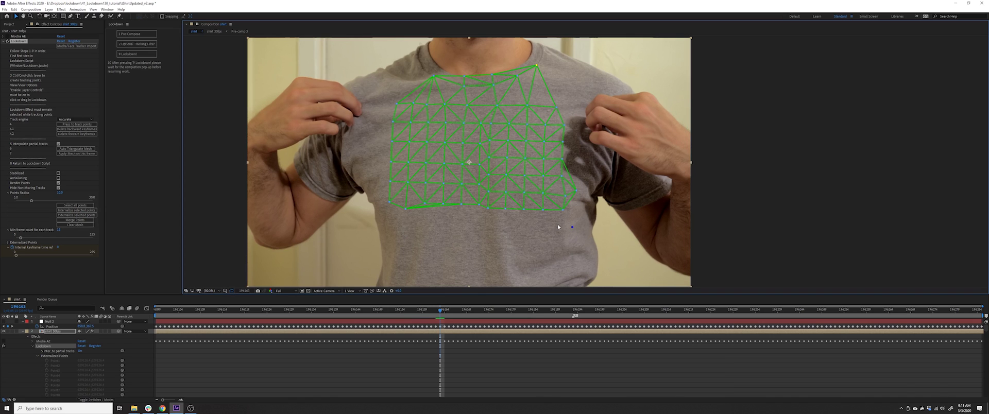
pyautogui.press('pageup')
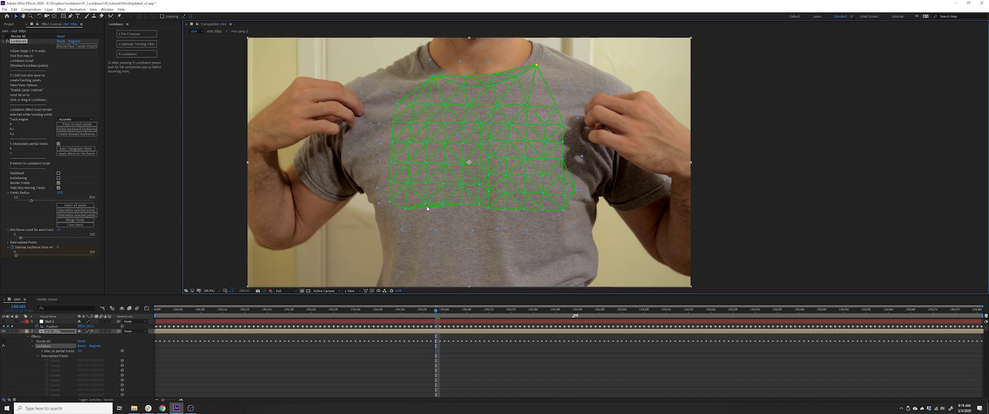
pyautogui.click(78, 149)
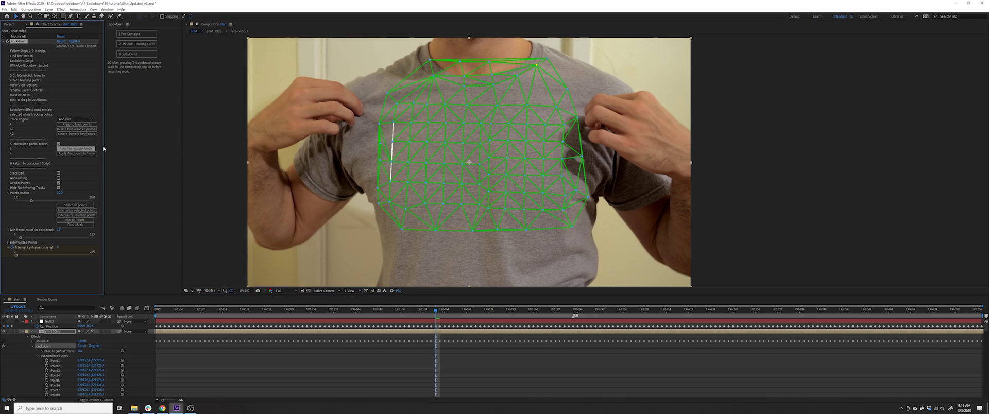
pyautogui.click(393, 144)
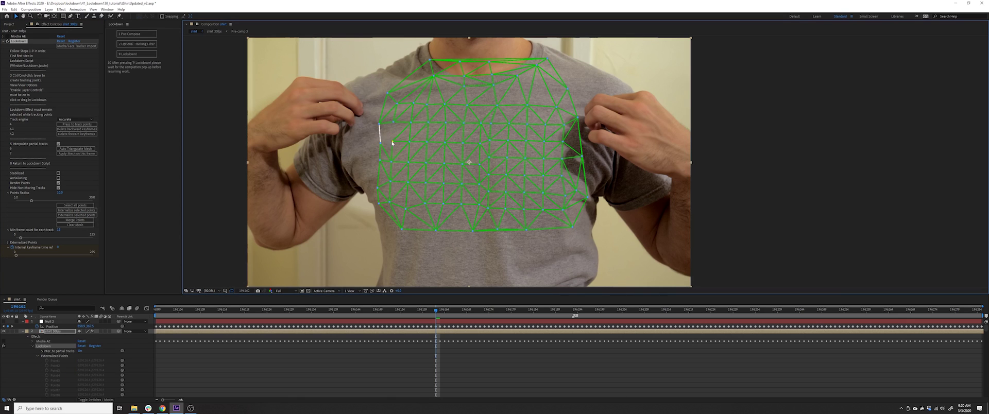
# Select the Lockdown effect and apply the mesh on the chosen frames, checking the playback of the stabilized shirt patch.
pyautogui.click(397, 366)
pyautogui.click(19, 41)
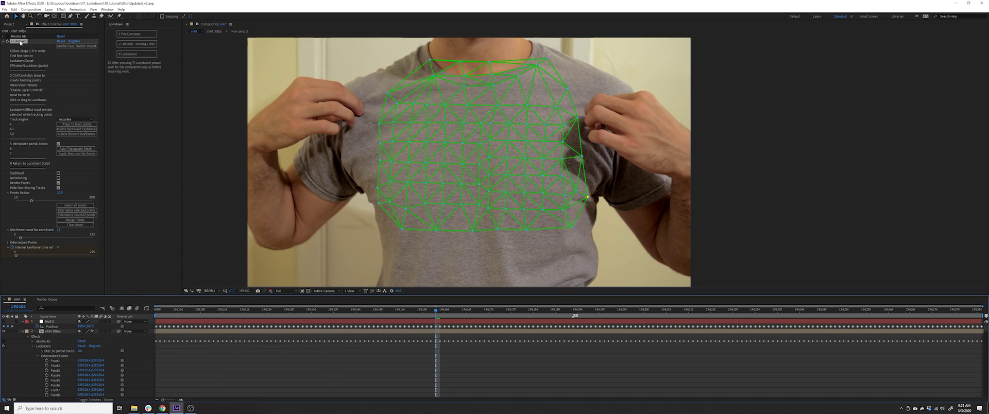
pyautogui.click(94, 153)
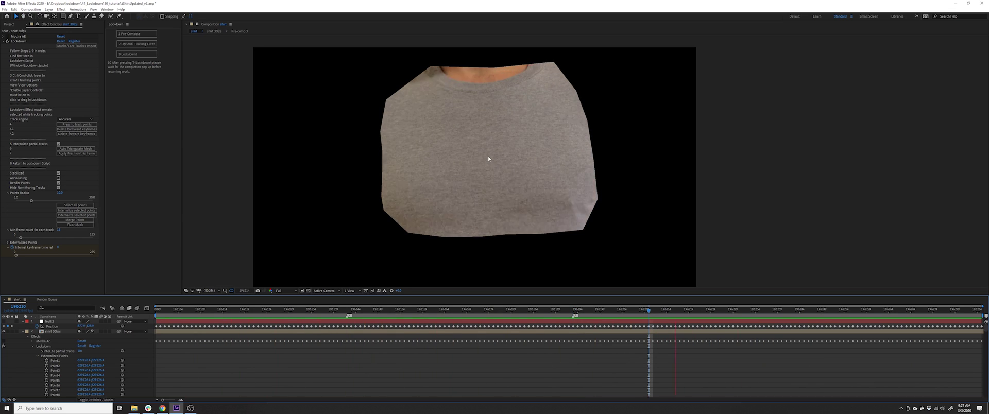
pyautogui.press('space')
pyautogui.click(85, 154)
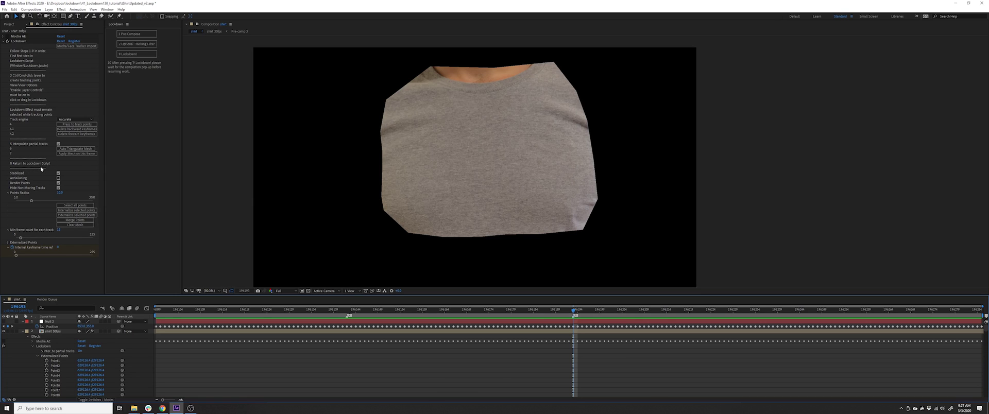
# Delete the null layer and run the Lockdown script's final Lockdown step on the shirt layer.
pyautogui.click(45, 331)
pyautogui.click(50, 323)
pyautogui.press('Delete')
pyautogui.click(50, 322)
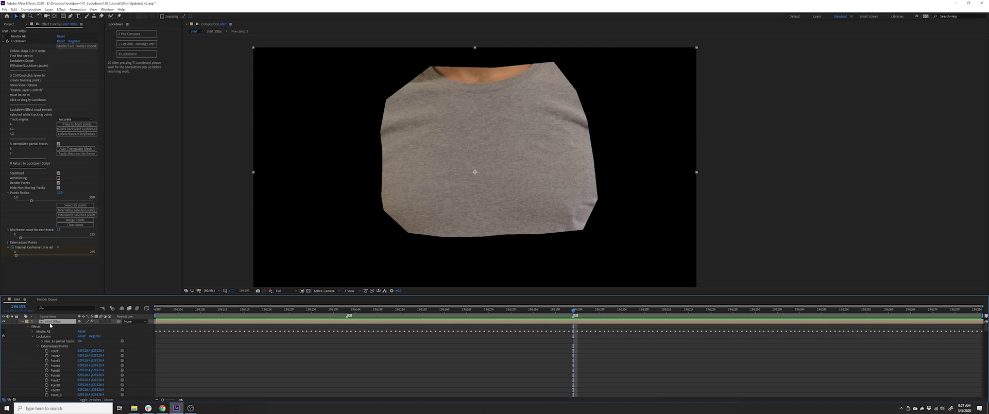
pyautogui.click(140, 56)
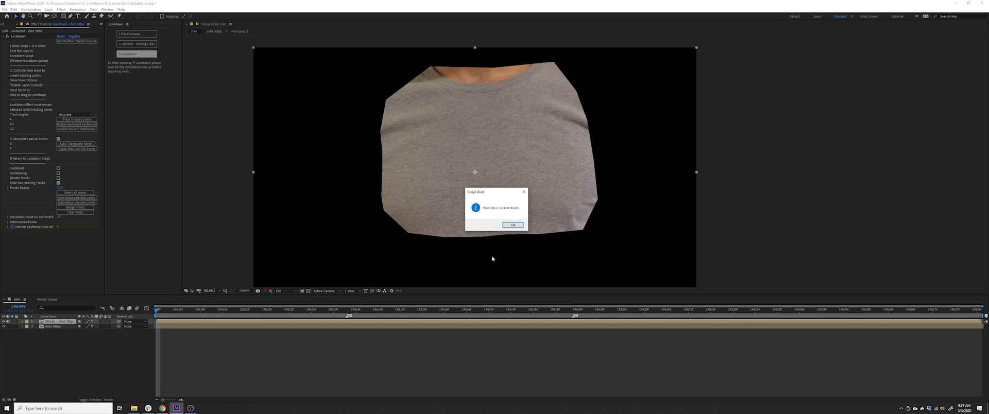
pyautogui.click(512, 226)
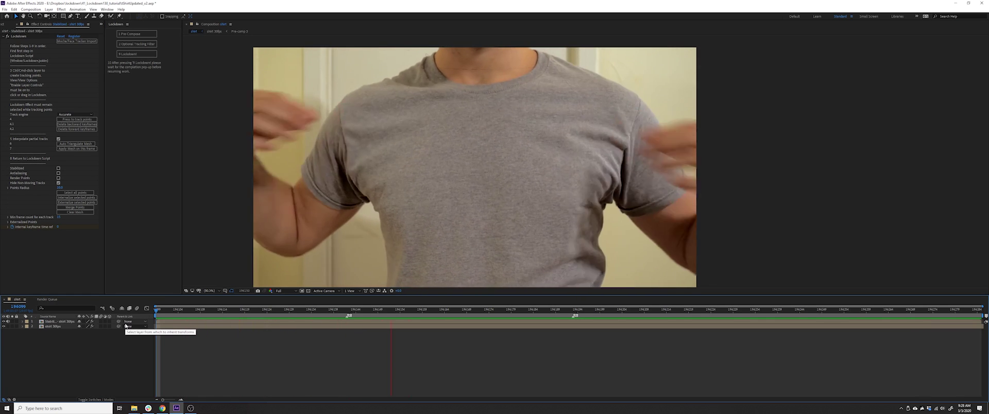
# Stop playback, solo the original shirt layer and return the playhead to the marked frame.
pyautogui.press('space')
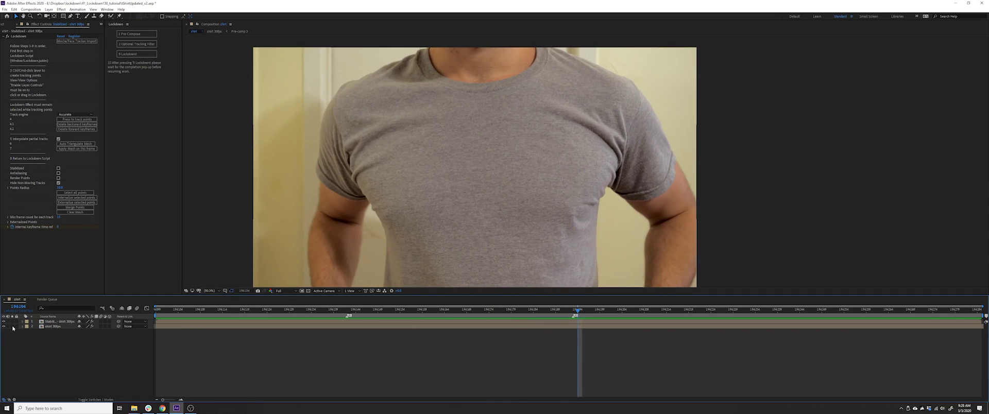
pyautogui.click(13, 326)
pyautogui.press('pageup')
pyautogui.press('pageup')
pyautogui.press('pageup')
pyautogui.moveTo(557, 316); pyautogui.dragTo(574, 350)
# Set the original shirt layer's Opacity to 50% and turn off its solo to show the stabilized patch over it.
pyautogui.click(41, 326)
pyautogui.press('t')
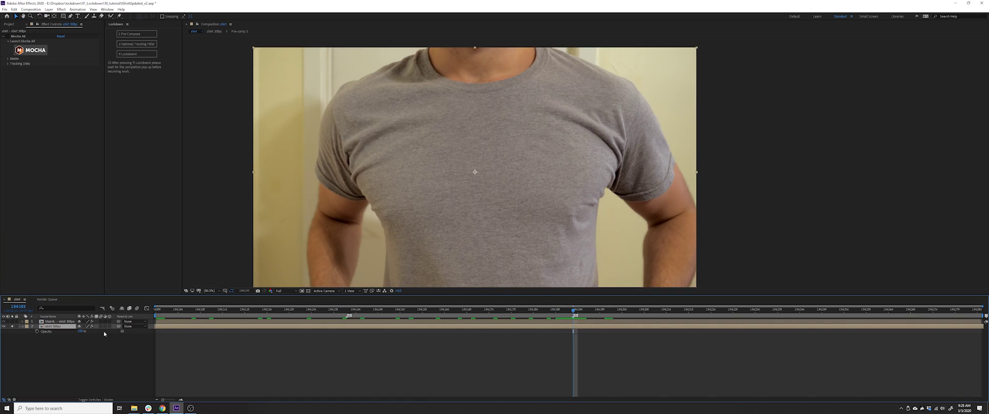
pyautogui.click(83, 331)
pyautogui.write('50')
pyautogui.press('Return')
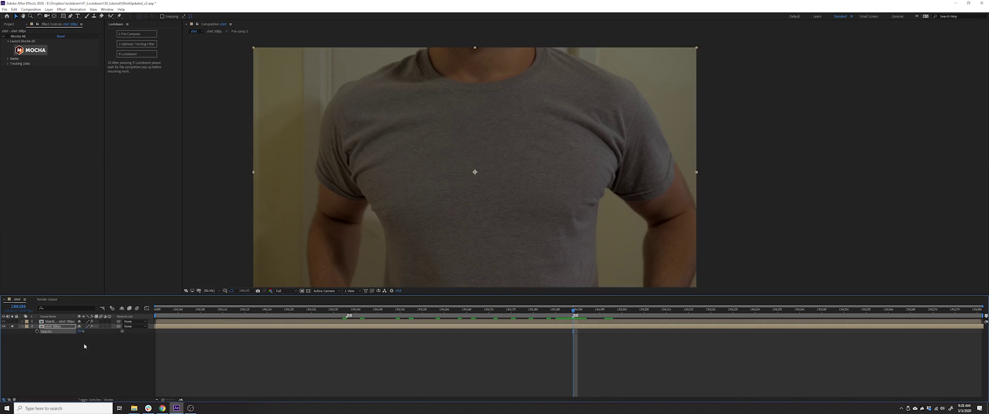
pyautogui.click(13, 326)
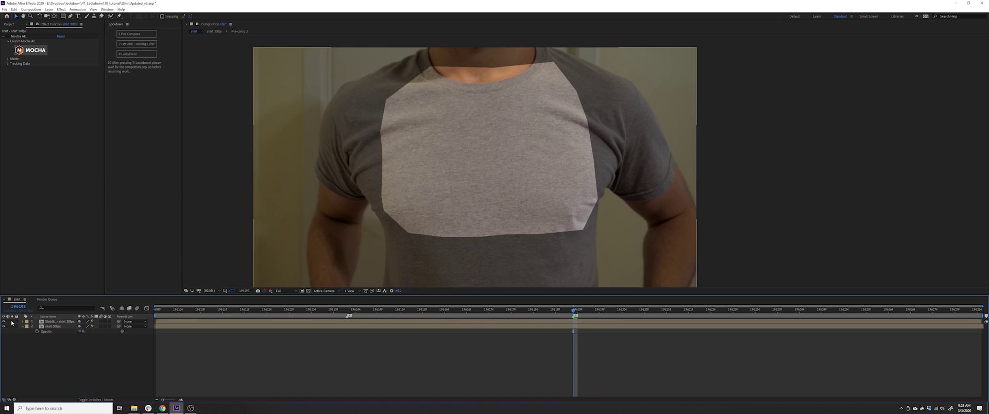
# Play back the shirt comp, then open the Stabilized precomp and scrub from the marked frame to the start.
pyautogui.press('space')
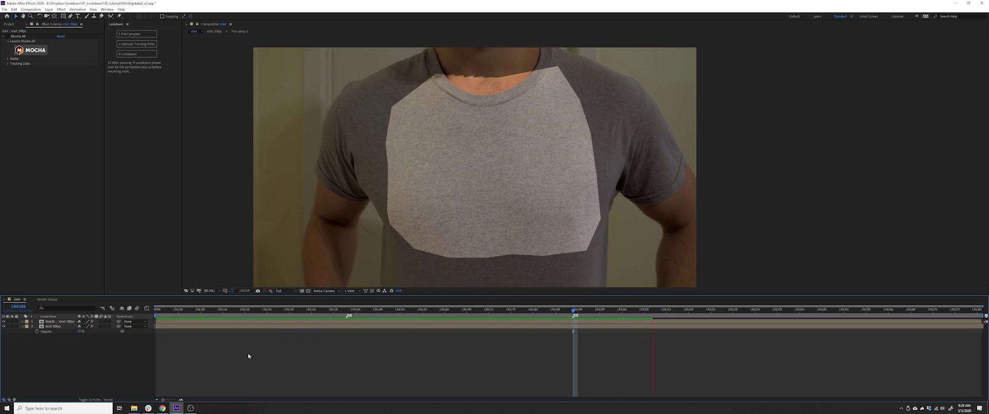
pyautogui.click(574, 311)
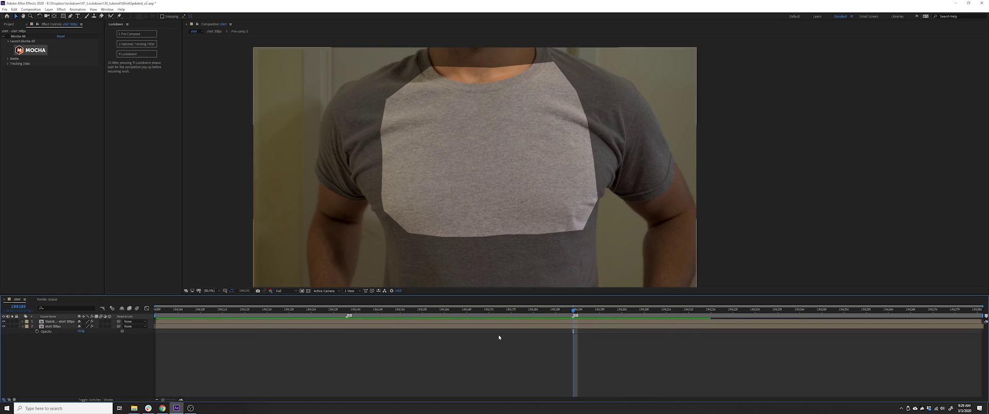
pyautogui.click(49, 326)
pyautogui.doubleClick(50, 321)
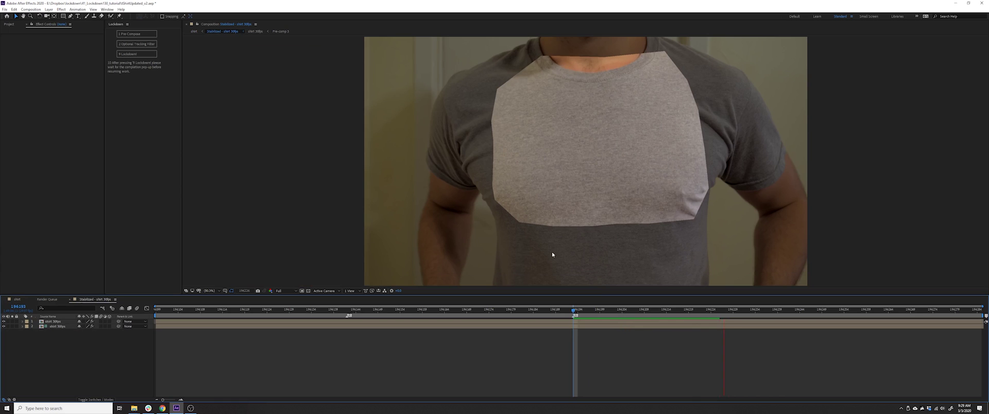
pyautogui.click(569, 311)
pyautogui.moveTo(570, 311); pyautogui.dragTo(117, 340)
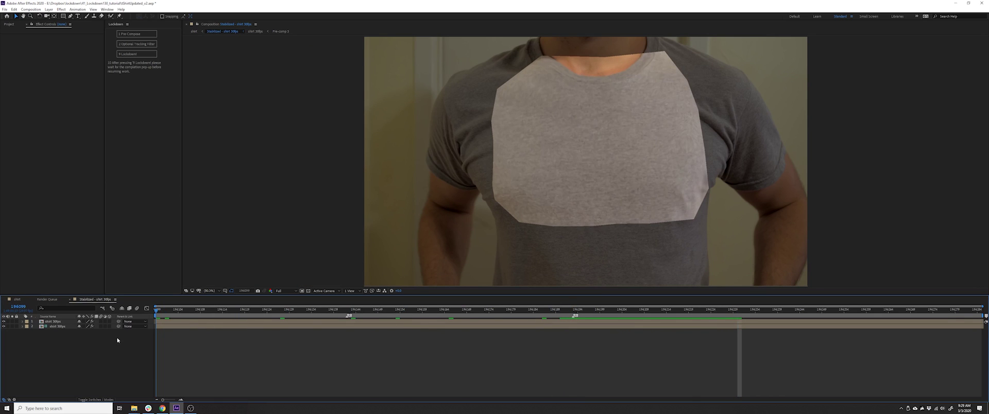
# Examine the keyframes of the lower shirt layer at the start and at the marked frame, then collapse them.
pyautogui.click(66, 326)
pyautogui.press('u')
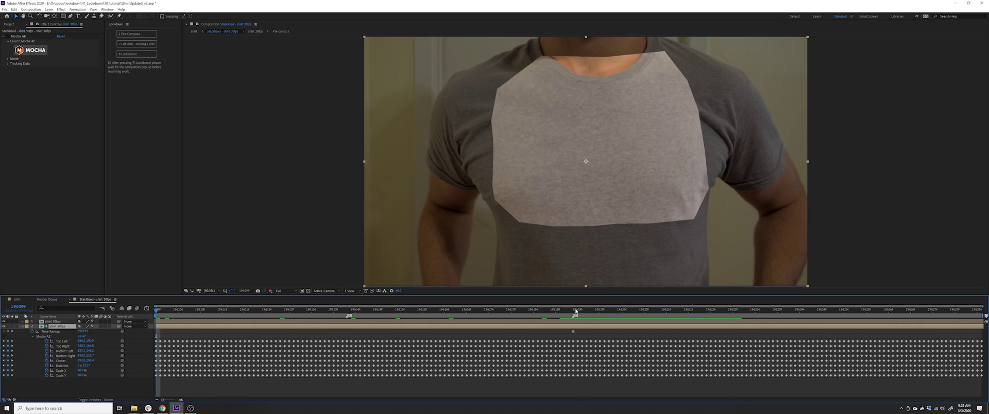
pyautogui.click(576, 311)
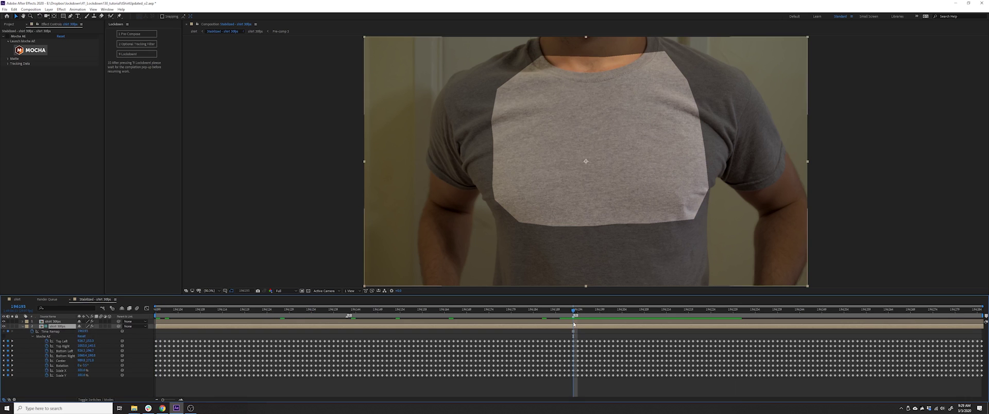
pyautogui.click(22, 326)
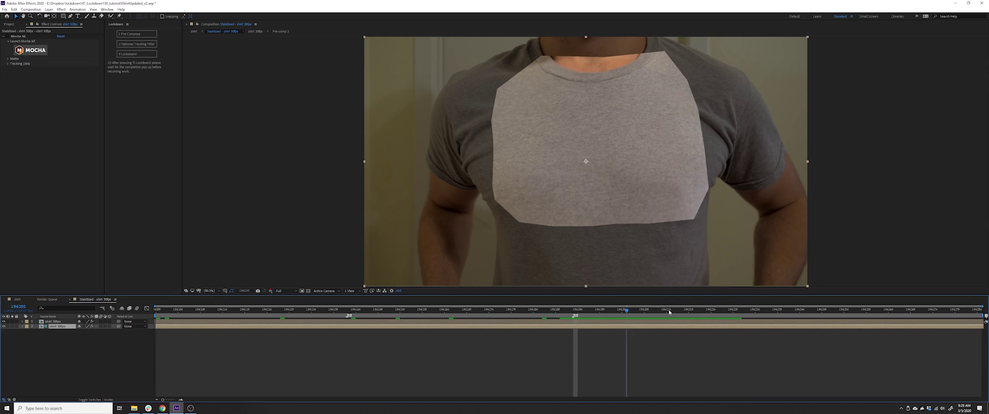
# Place the Loading comp as the top layer of the Stabilized comp, scaled down and rotated slightly counter-clockwise to fit the shirt.
pyautogui.click(10, 25)
pyautogui.moveTo(21, 81); pyautogui.dragTo(143, 355)
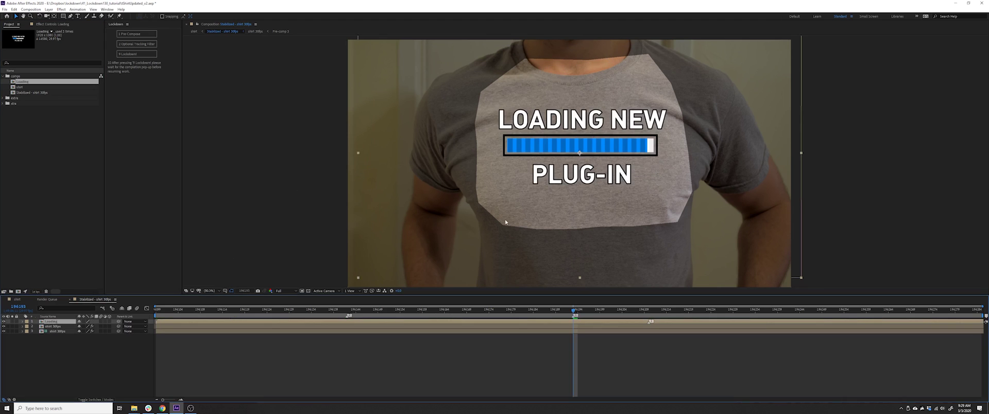
pyautogui.press('s')
pyautogui.moveTo(86, 326); pyautogui.dragTo(82, 326)
pyautogui.press('r')
pyautogui.click(287, 349)
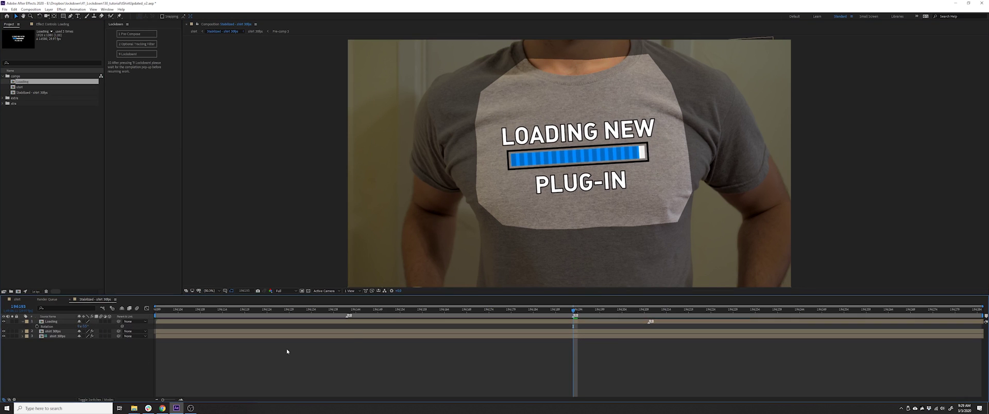
# Return to the main shirt comp and play back the loading graphic locked to the moving shirt.
pyautogui.press('Tab')
pyautogui.click(250, 349)
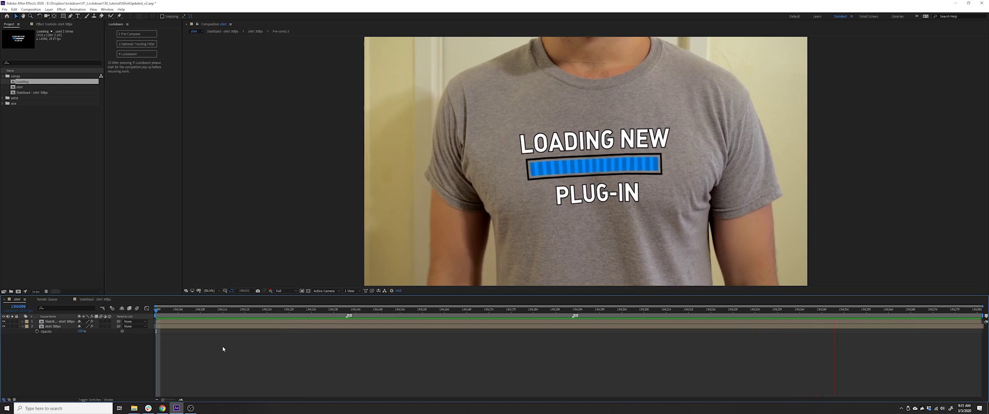
pyautogui.click(204, 310)
pyautogui.click(267, 310)
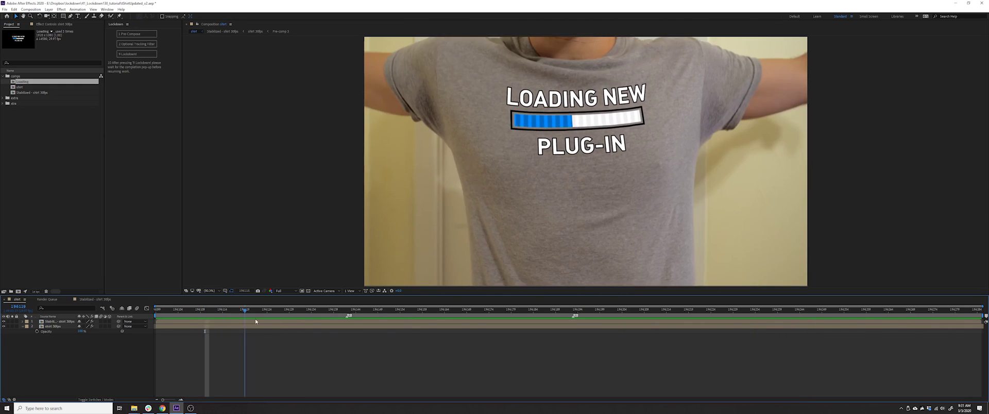
pyautogui.press('space')
pyautogui.press('space')
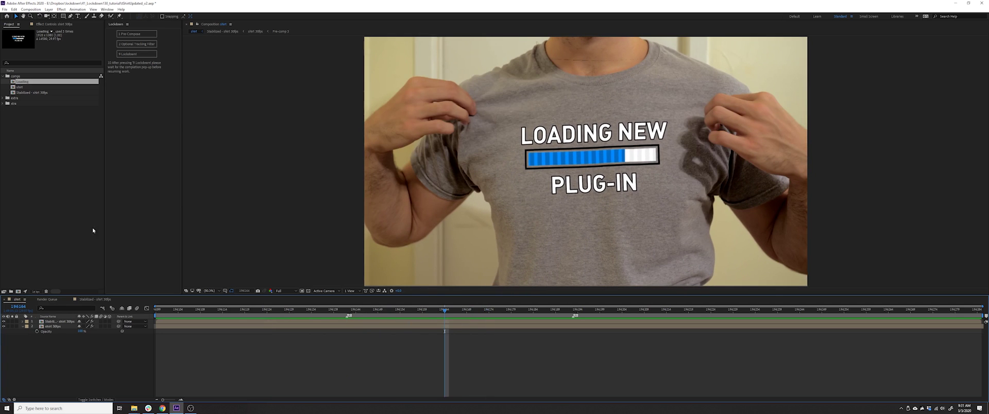
# Open the Stabilized comp, add a comp-sized black solid directly above the upper shirt layer and hide it.
pyautogui.doubleClick(66, 322)
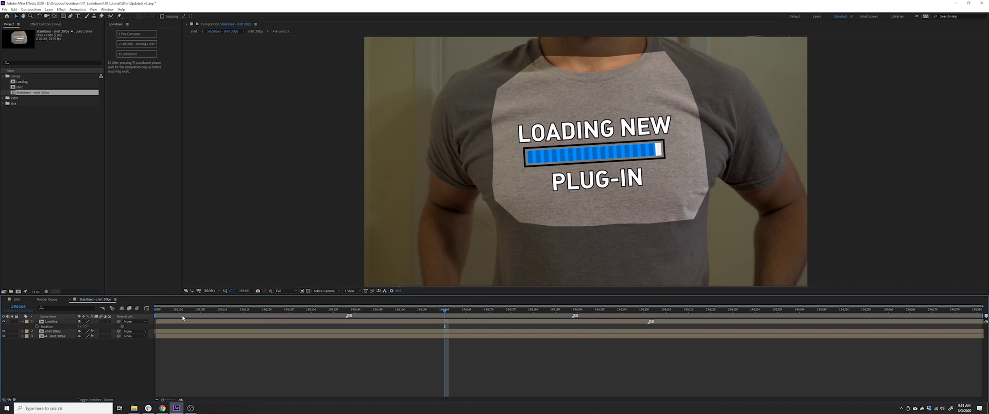
pyautogui.click(56, 332)
pyautogui.hotkey('ctrl', 'y')
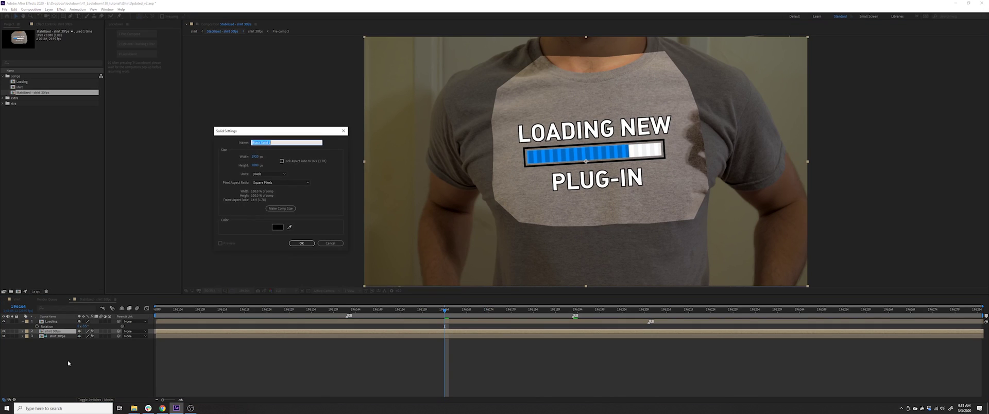
pyautogui.press('Return')
pyautogui.click(4, 331)
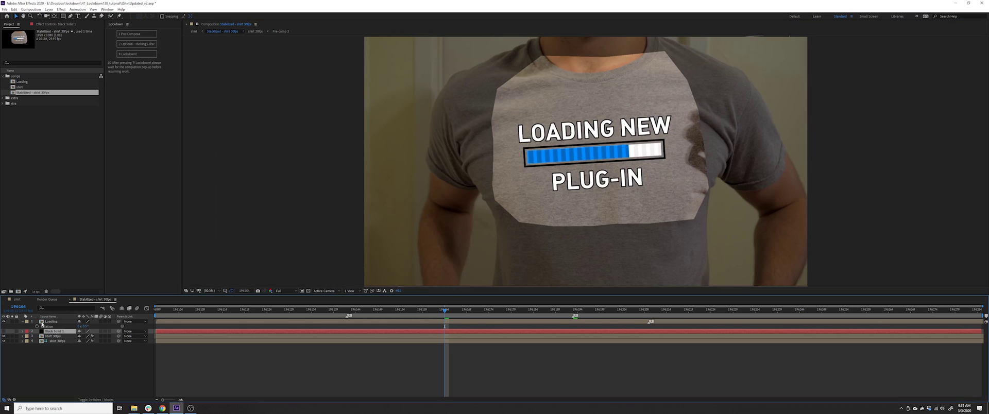
# Draw a closed Pen tool mask on the black solid, following just inside the edges of the stabilized shirt patch.
pyautogui.press('g')
pyautogui.click(521, 217)
pyautogui.click(500, 193)
pyautogui.click(498, 138)
pyautogui.click(501, 93)
pyautogui.click(534, 66)
pyautogui.click(578, 63)
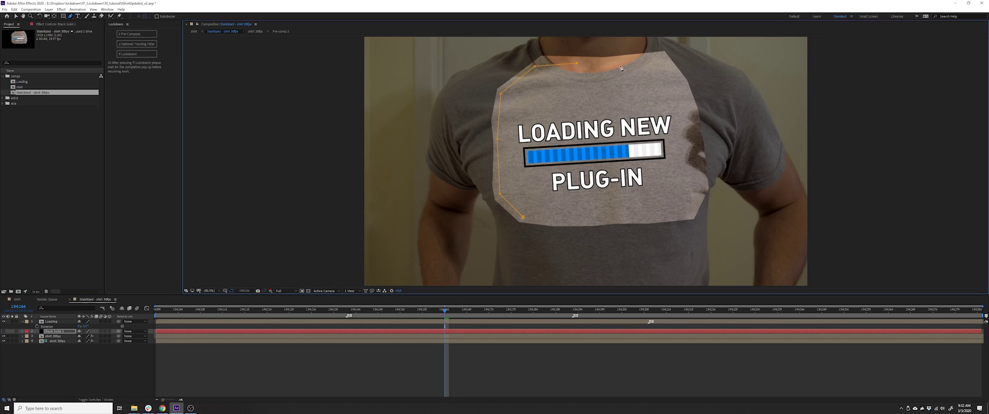
pyautogui.click(705, 173)
pyautogui.click(699, 200)
pyautogui.click(688, 212)
pyautogui.click(624, 218)
pyautogui.click(571, 221)
pyautogui.click(523, 217)
# Set the upper shirt layer's track matte to Alpha, using the masked black solid.
pyautogui.click(9, 400)
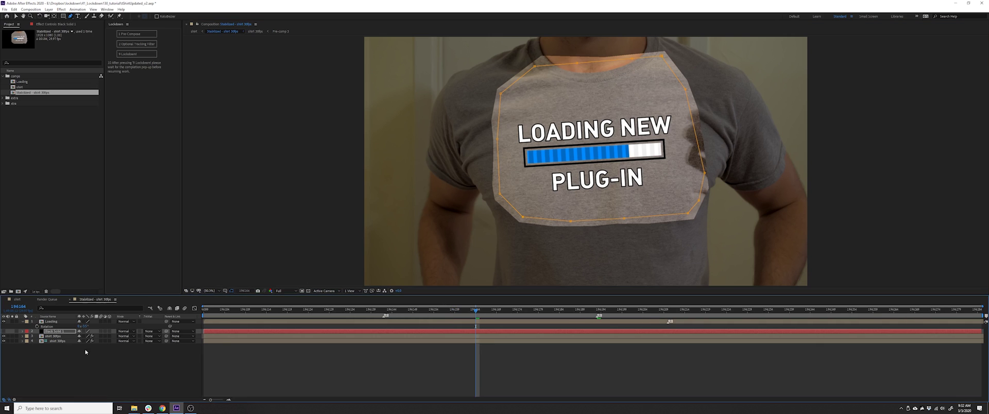
pyautogui.click(151, 336)
pyautogui.click(295, 363)
# Return to the main shirt comp, play the matted result from the beginning and go back to the start.
pyautogui.press('Tab')
pyautogui.click(263, 363)
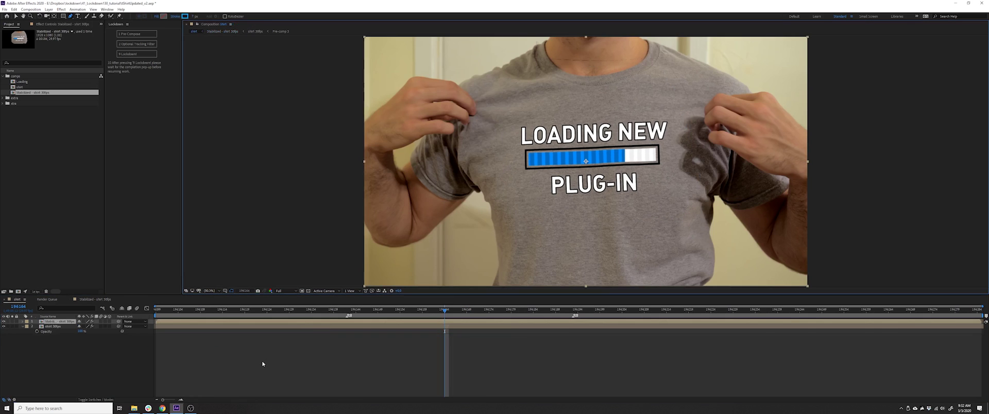
pyautogui.press('Home')
pyautogui.press('space')
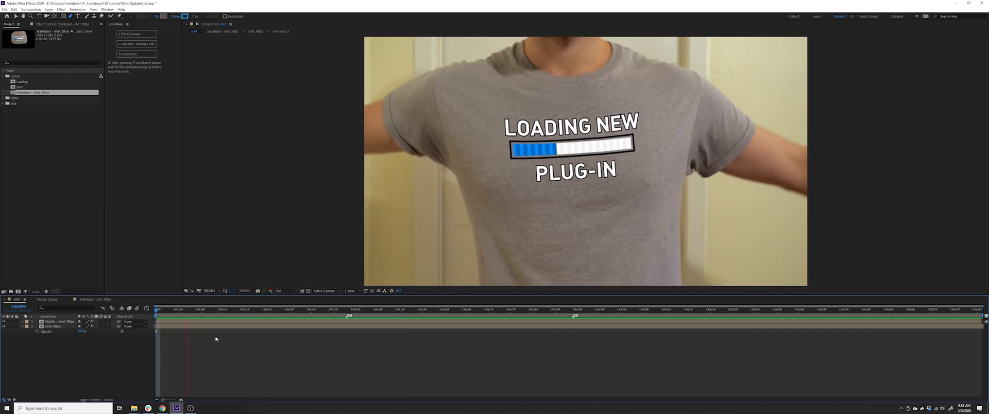
pyautogui.press('space')
pyautogui.moveTo(169, 311); pyautogui.dragTo(161, 315)
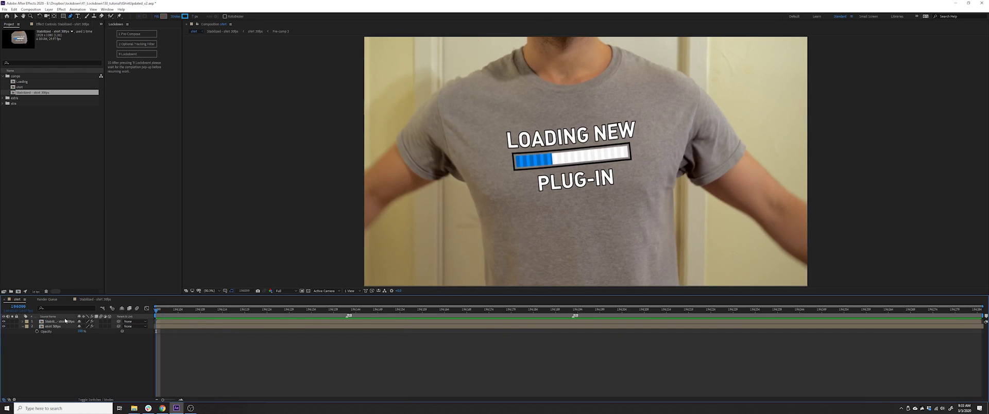
# In the Stabilized comp, delete the black solid and set the upper shirt layer's track matte to none.
pyautogui.doubleClick(293, 321)
pyautogui.press('space')
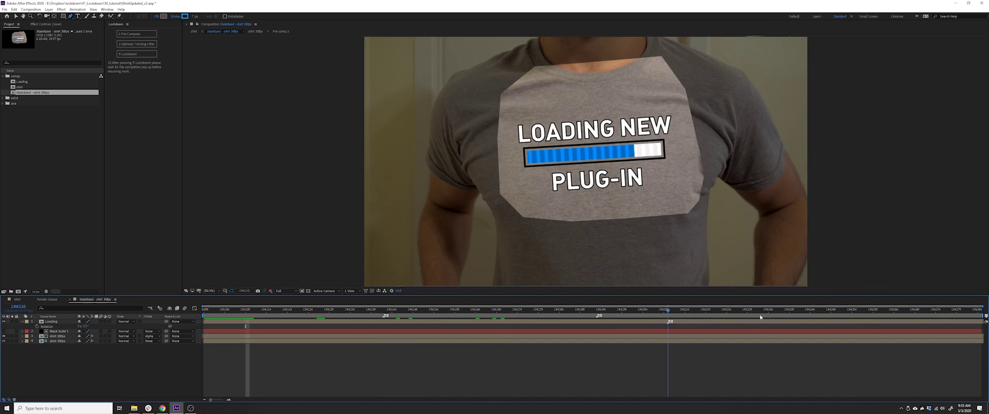
pyautogui.click(58, 331)
pyautogui.press('Delete')
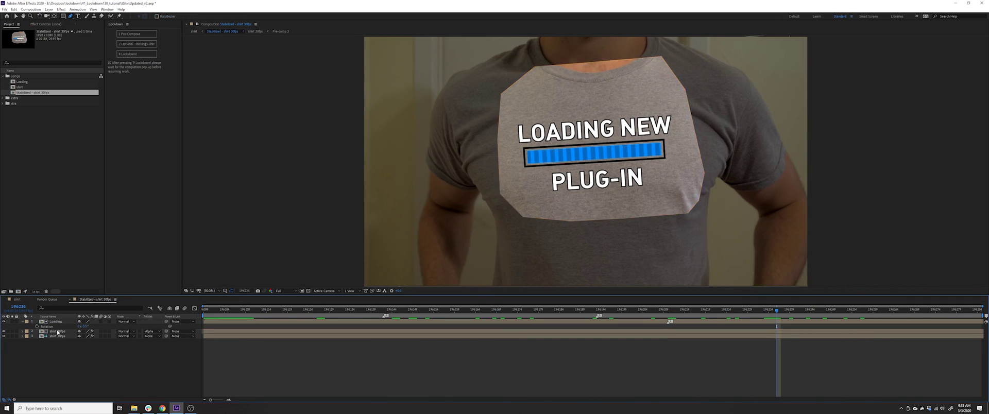
pyautogui.click(150, 331)
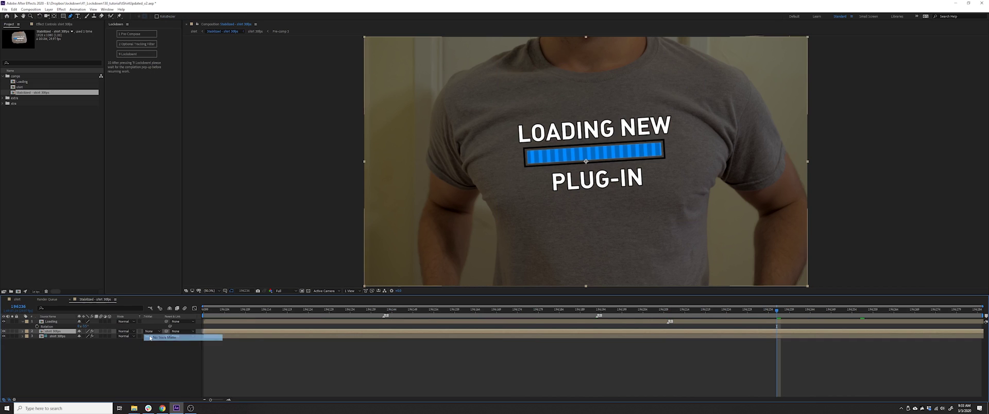
pyautogui.click(154, 336)
# Apply Simple Choker to the upper shirt layer, increase Choke Matte to pull in the patch edges, and return to the main comp.
pyautogui.click(61, 9)
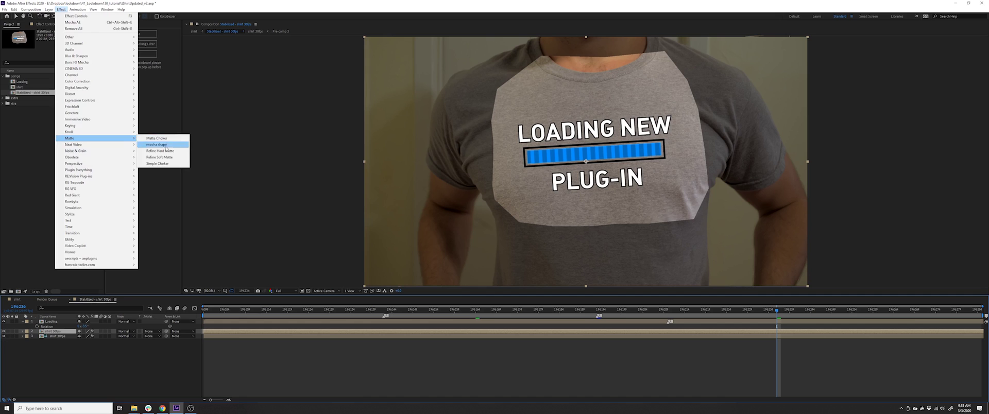
pyautogui.click(164, 164)
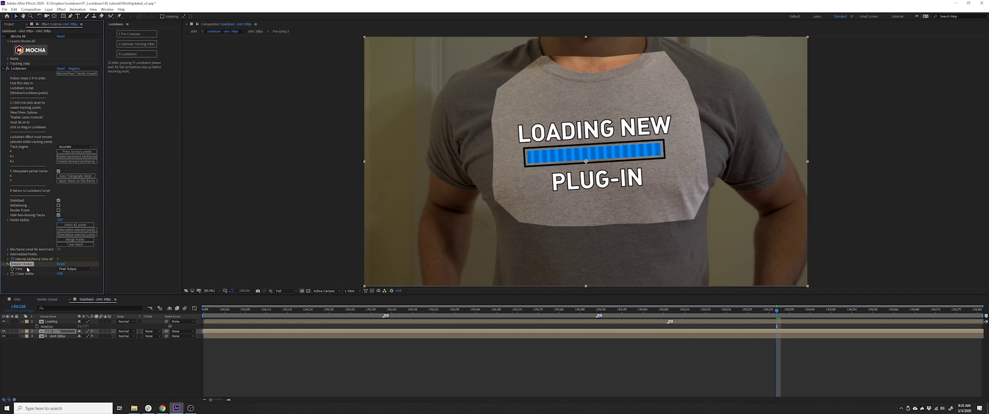
pyautogui.moveTo(60, 273); pyautogui.dragTo(158, 273)
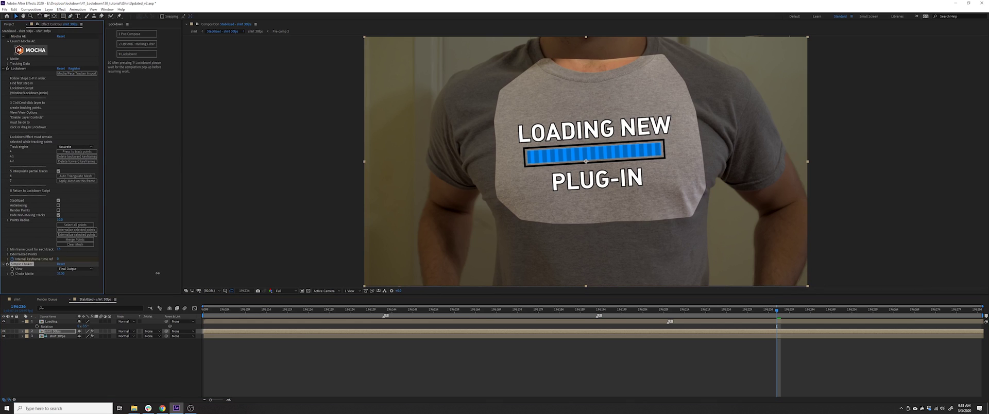
pyautogui.moveTo(309, 353); pyautogui.dragTo(254, 367)
pyautogui.hotkey('shift', 'Escape')
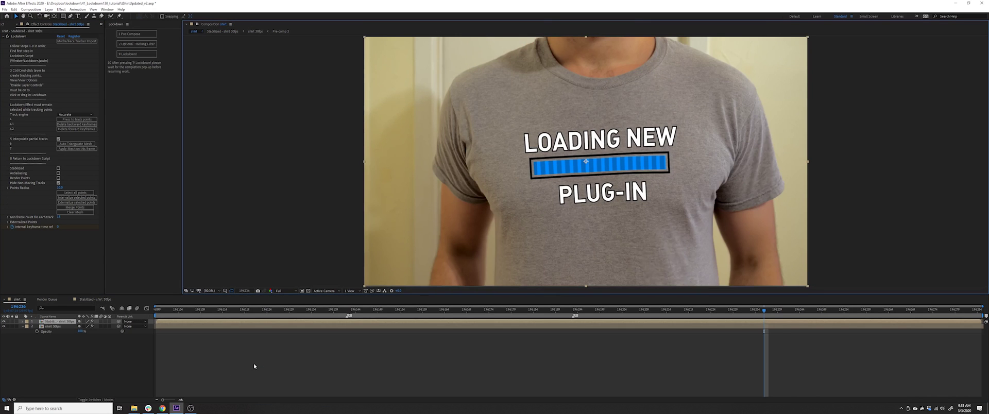
# Open the Stabilized comp and hide both shirt layers, leaving only the loading graphic, then scrub back in time.
pyautogui.doubleClick(51, 322)
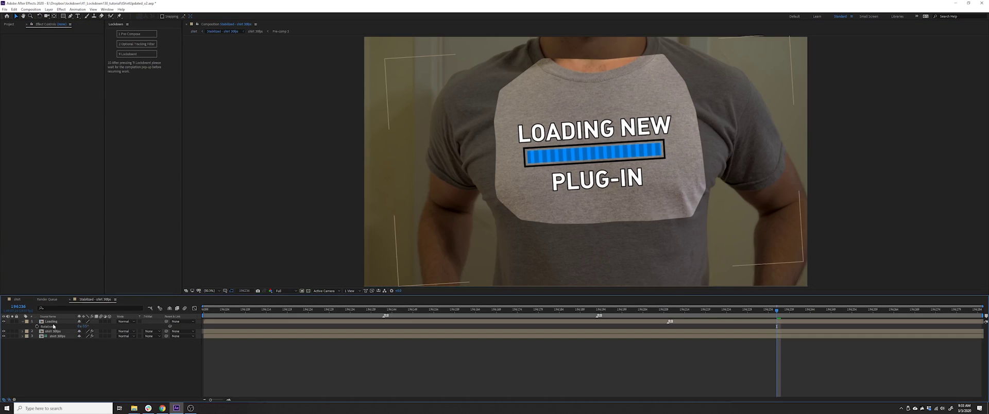
pyautogui.click(4, 331)
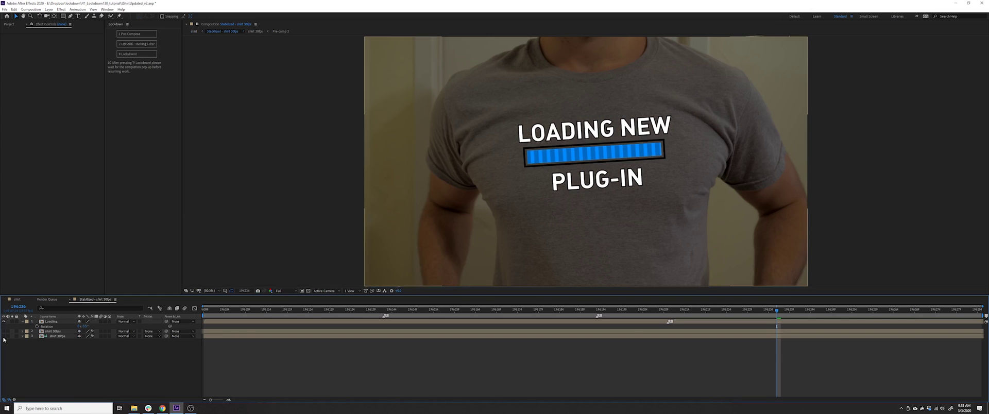
pyautogui.click(4, 336)
pyautogui.moveTo(517, 312); pyautogui.dragTo(263, 310)
# Switch to the main shirt comp and play it, soloing the stabilized layer to check the isolated loading graphic.
pyautogui.press('Tab')
pyautogui.click(405, 325)
pyautogui.press('space')
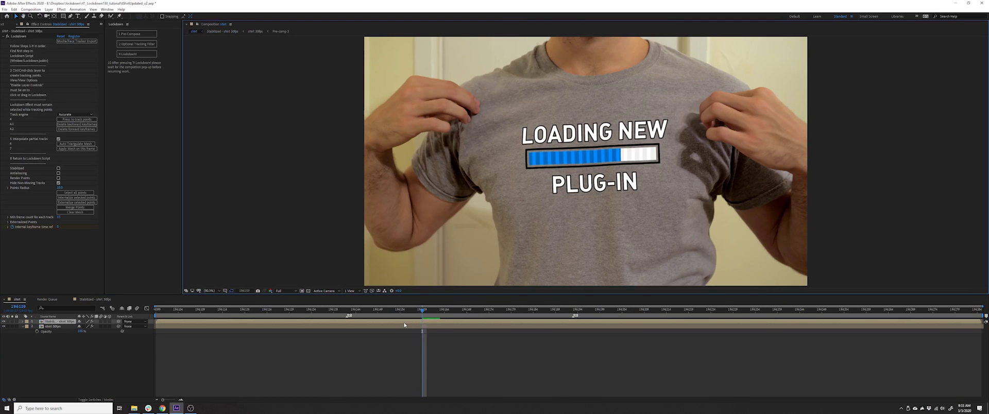
pyautogui.click(13, 321)
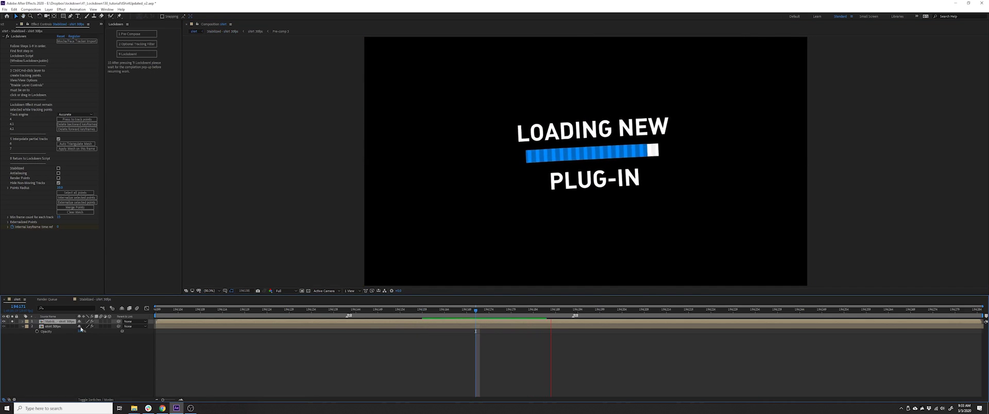
pyautogui.press('space')
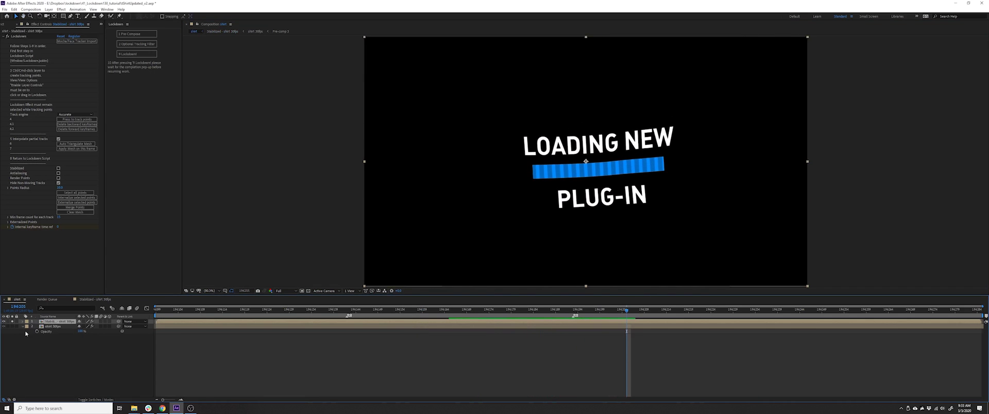
# Reopen the Stabilized comp, select the upper shirt layer and turn both shirt layers' visibility back on.
pyautogui.doubleClick(54, 321)
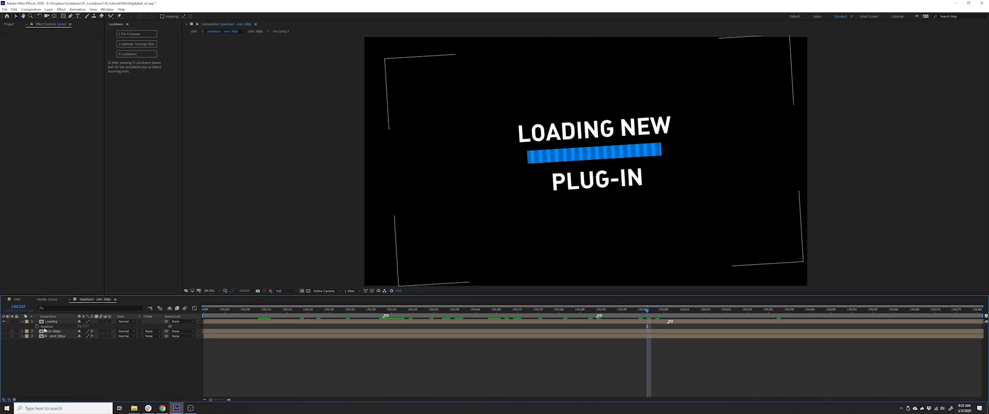
pyautogui.click(4, 331)
pyautogui.click(51, 331)
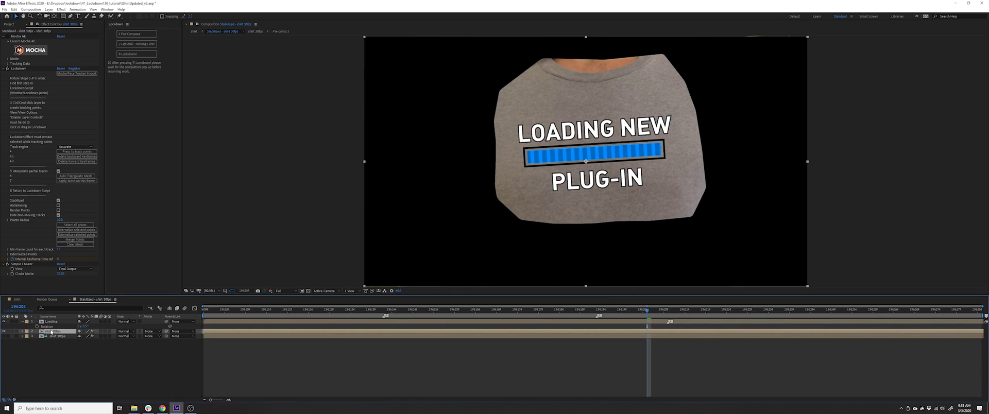
pyautogui.click(4, 335)
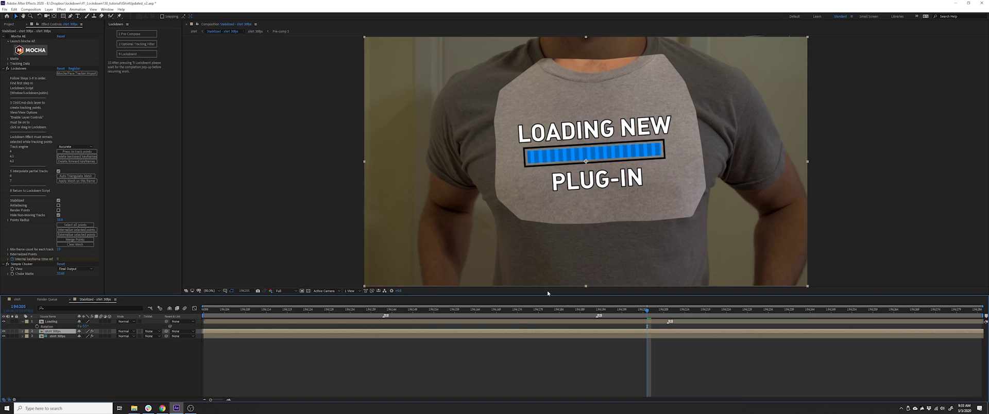
# Go back to the first frame and collapse all effects on the upper shirt layer.
pyautogui.moveTo(596, 309); pyautogui.dragTo(200, 310)
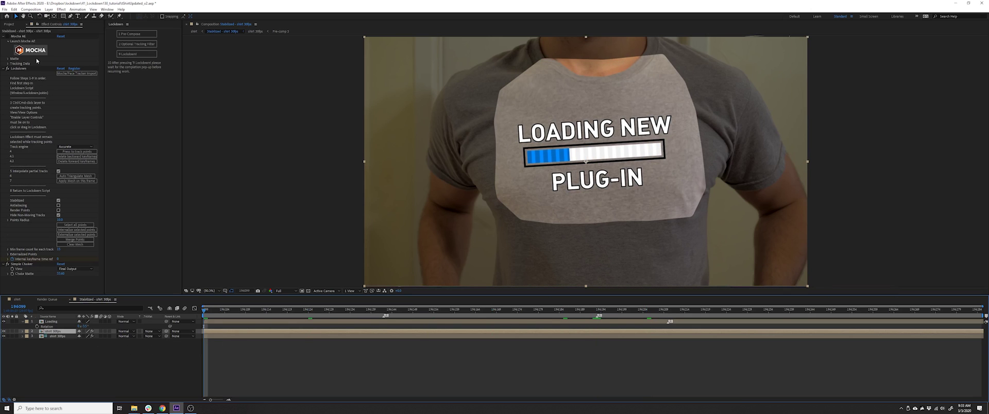
pyautogui.click(16, 71)
pyautogui.hotkey('ctrl', 'a')
pyautogui.hotkey('ctrl', '`')
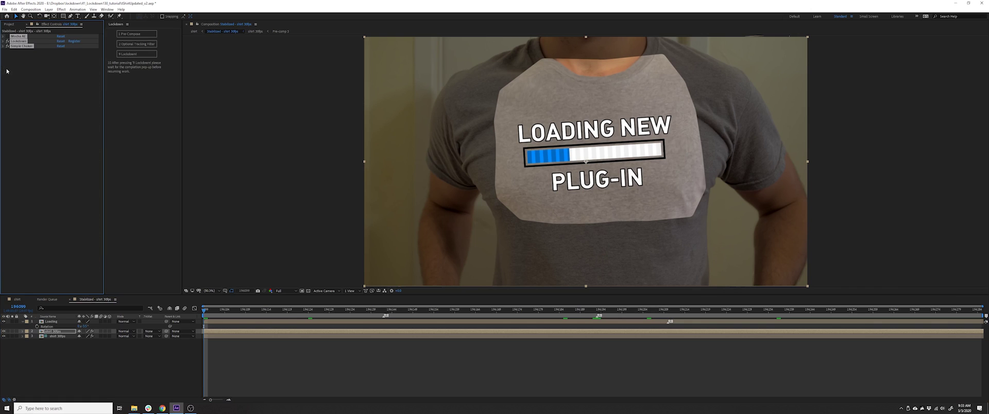
# Pre-compose the upper shirt layer, moving all attributes into the new composition.
pyautogui.click(50, 332)
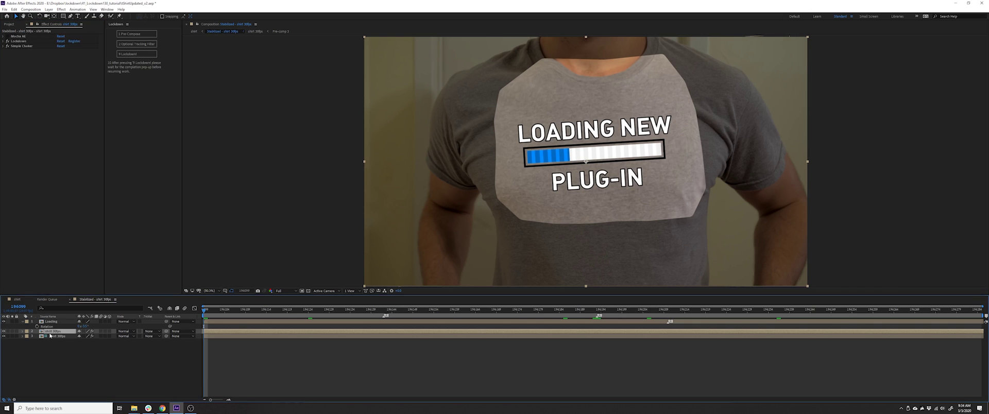
pyautogui.hotkey('ctrl', 'shift', 'c')
pyautogui.click(204, 159)
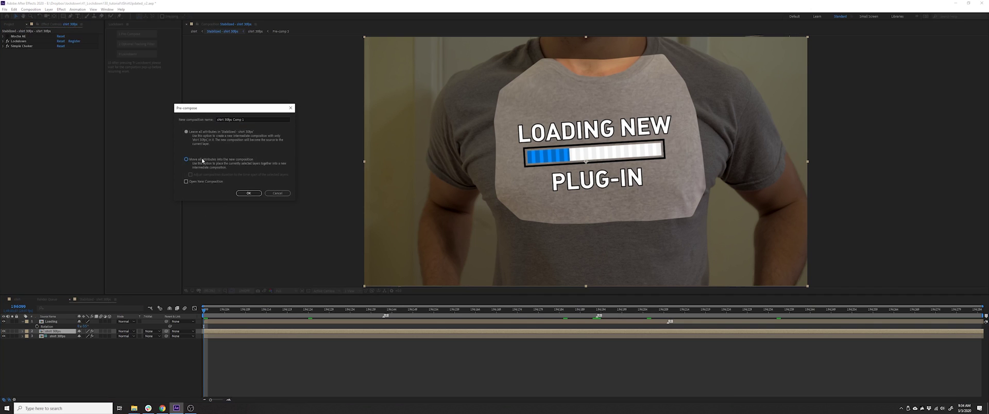
pyautogui.click(247, 193)
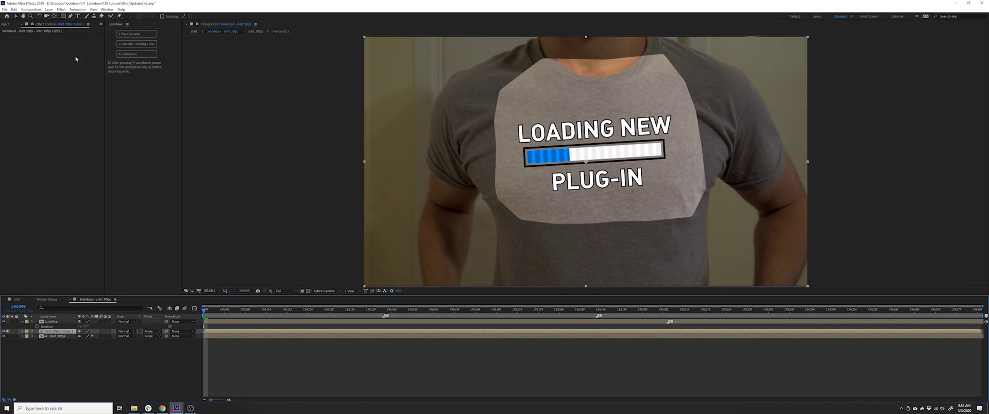
# Choose the Clone Stamp tool, open the pre-composed shirt layer in its own layer view and play through the stabilized patch.
pyautogui.click(94, 17)
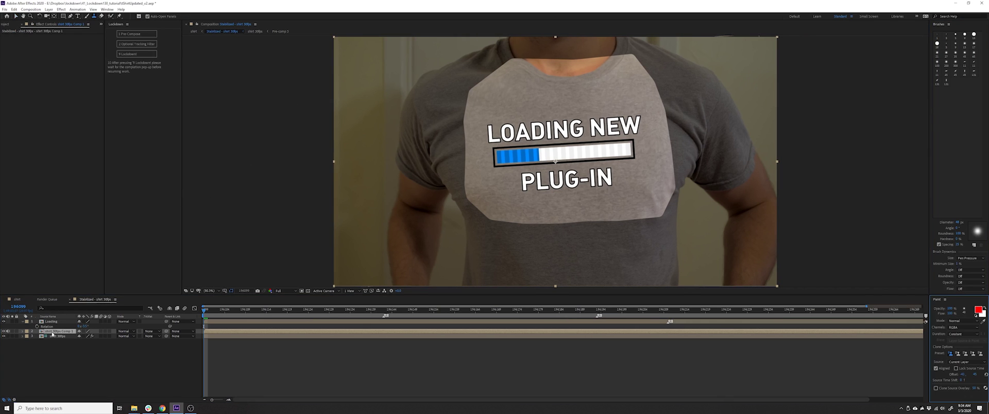
pyautogui.doubleClick(398, 163)
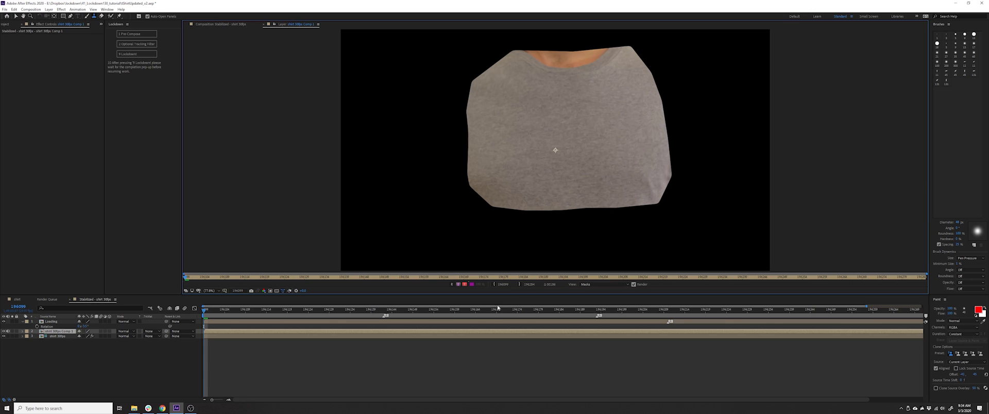
pyautogui.press('space')
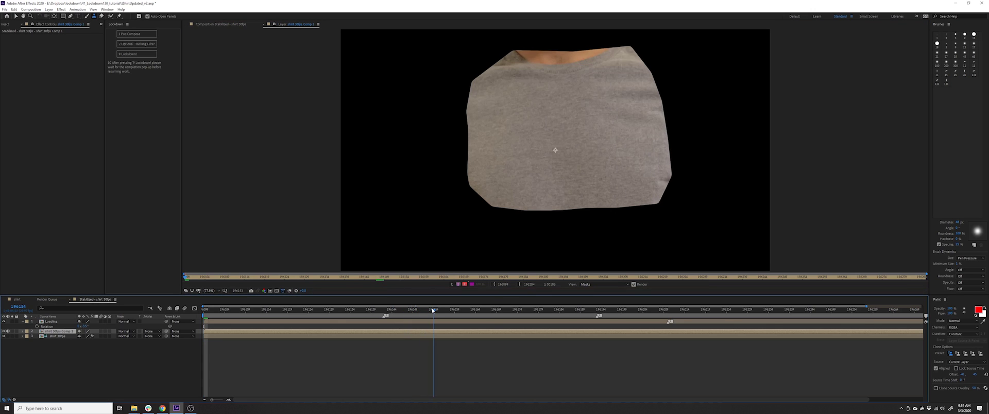
pyautogui.press('space')
pyautogui.scroll(1, 480, 161)
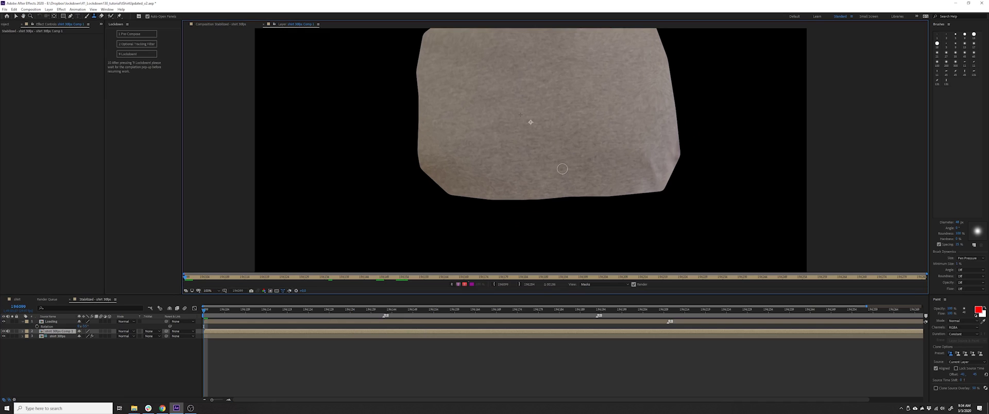
# Clone neighbouring fabric over a spot in the lower part of the shirt patch, expand the Paint properties and scrub through to check.
pyautogui.keyDown('alt'); pyautogui.click(546, 169); pyautogui.keyUp('alt')
pyautogui.click(561, 169)
pyautogui.click(22, 331)
pyautogui.click(28, 337)
pyautogui.click(32, 341)
pyautogui.moveTo(205, 310)
pyautogui.mouseDown()
pyautogui.moveTo(495, 287)
pyautogui.moveTo(742, 287)
pyautogui.mouseUp()
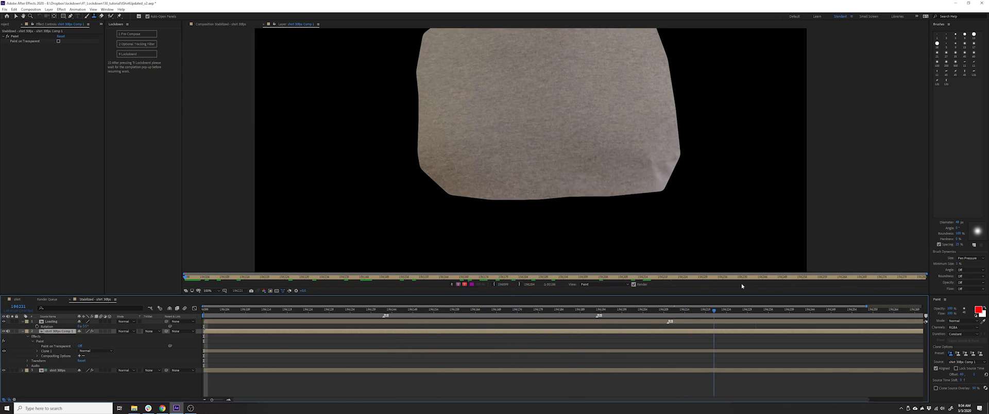
pyautogui.press('Home')
pyautogui.moveTo(509, 150); pyautogui.dragTo(500, 151)
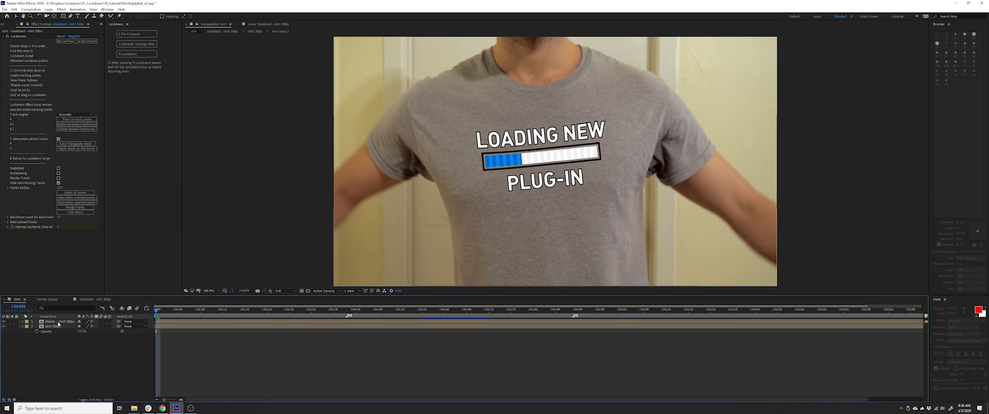
# Show the blending modes in the main comp and set the stabilized layer to Overlay.
pyautogui.click(9, 400)
pyautogui.click(124, 322)
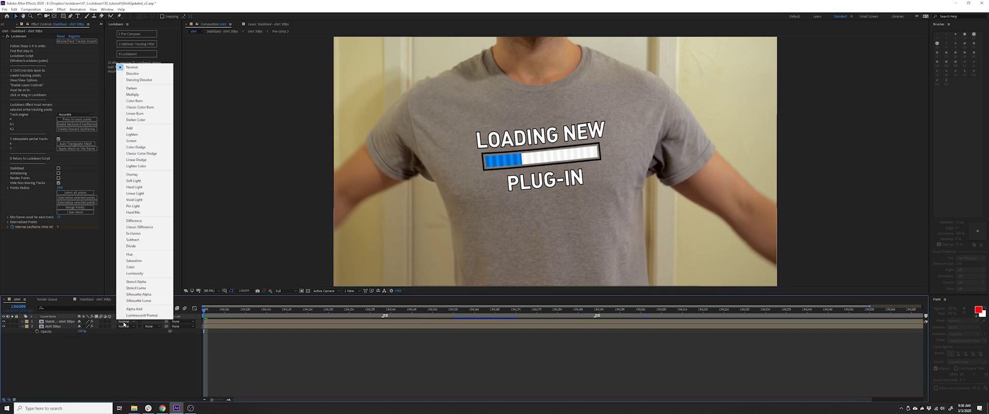
pyautogui.click(136, 174)
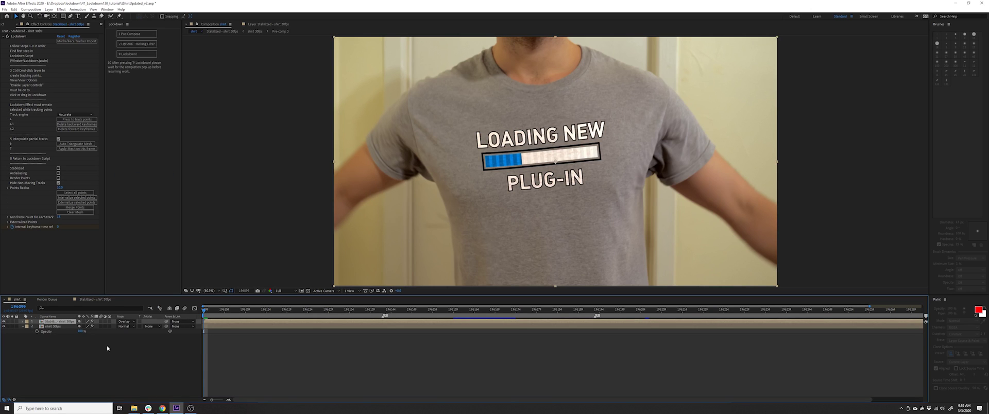
# Apply Fast Box Blur to the stabilized layer and enter a small Blur Radius to soften the graphic.
pyautogui.click(61, 9)
pyautogui.moveTo(81, 57)
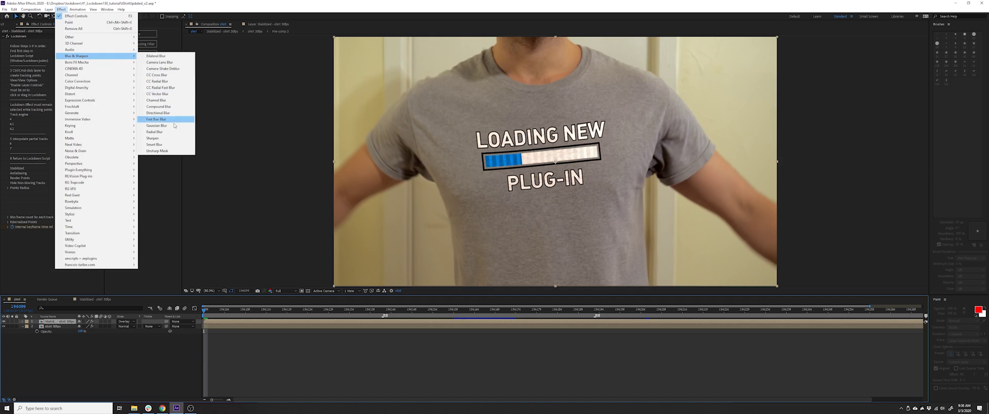
pyautogui.click(156, 119)
pyautogui.click(61, 236)
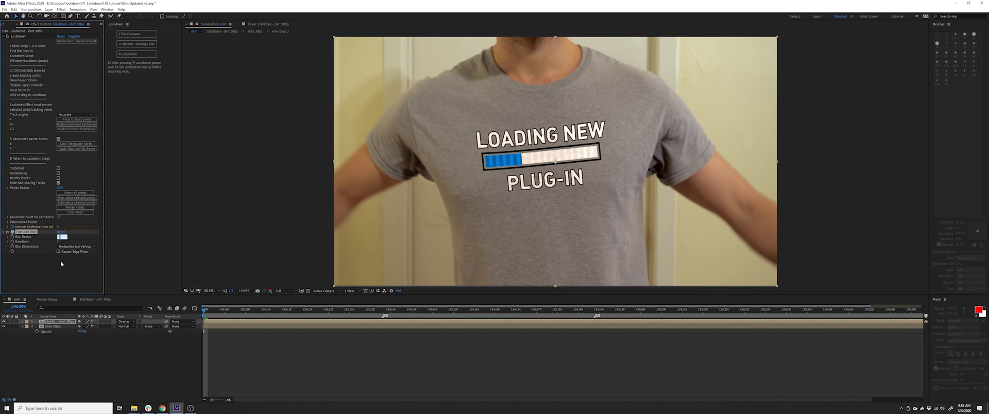
pyautogui.write('1')
pyautogui.press('Return')
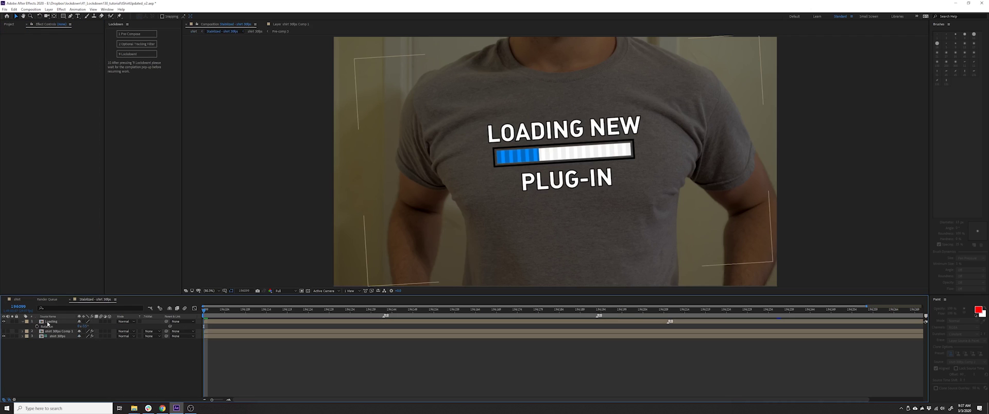
# Apply Roughen Edges to the Loading layer in the Stabilized comp and reduce its Border value.
pyautogui.click(49, 321)
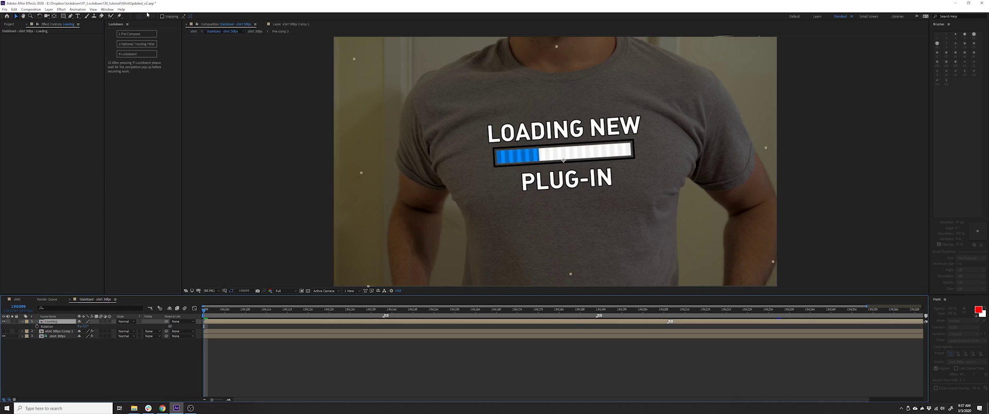
pyautogui.click(61, 9)
pyautogui.moveTo(111, 216)
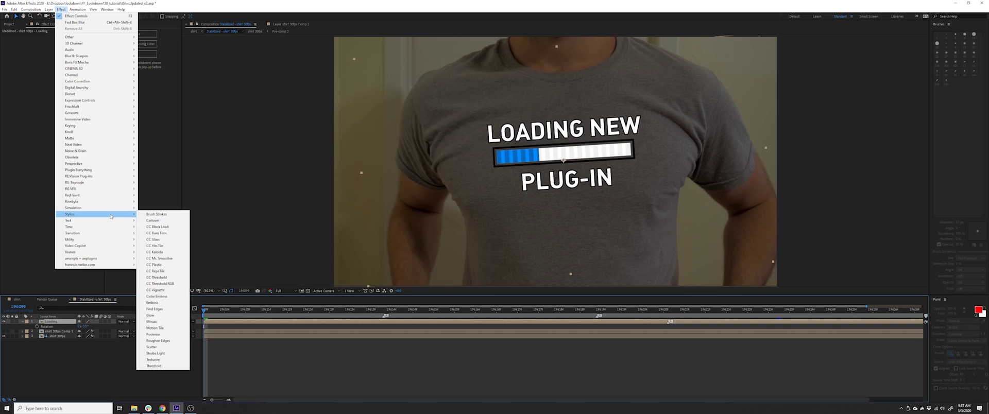
pyautogui.click(160, 340)
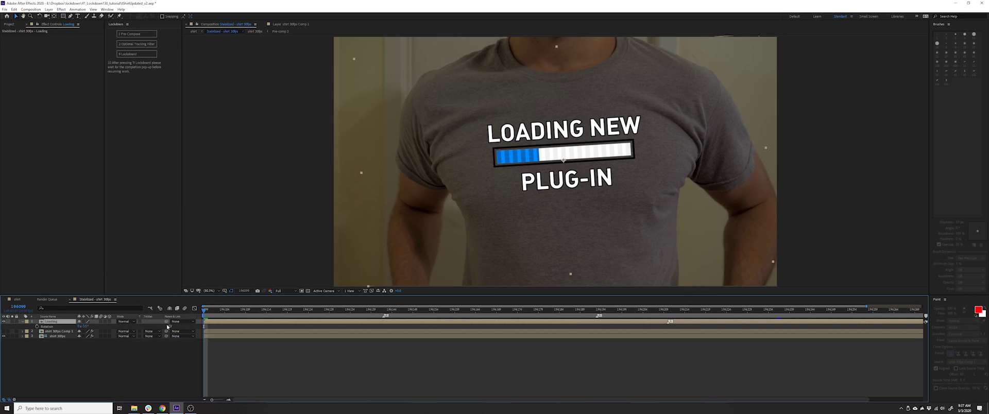
pyautogui.moveTo(61, 51); pyautogui.dragTo(38, 66)
pyautogui.click(127, 370)
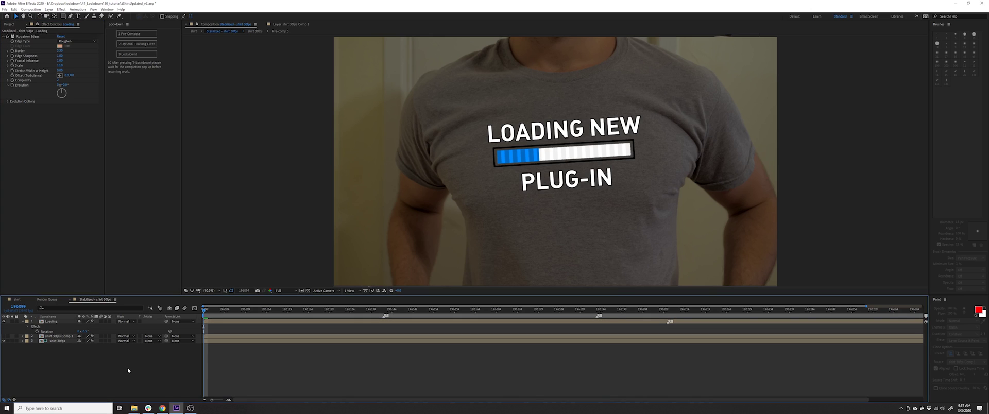
# Return to the main shirt comp and preview the softened, roughened graphic over the footage.
pyautogui.press('Tab')
pyautogui.click(95, 370)
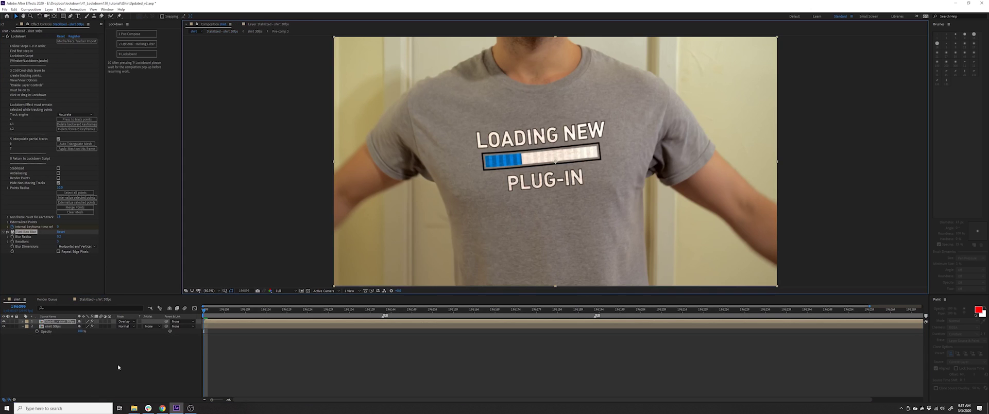
pyautogui.click(252, 364)
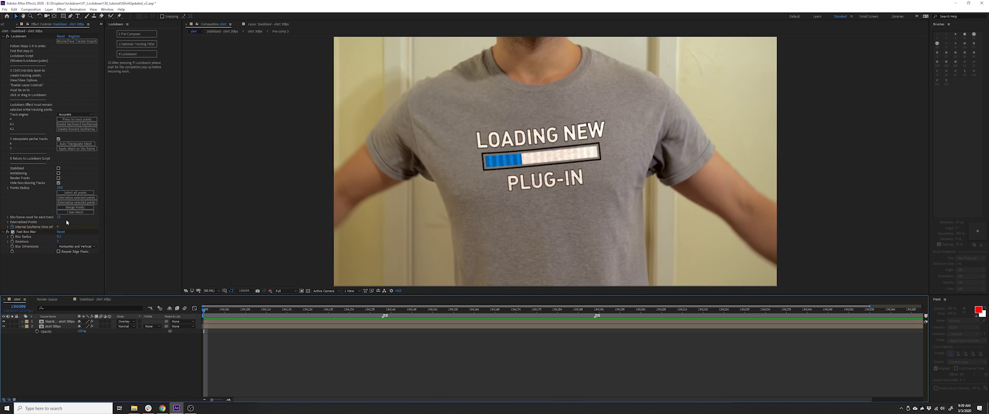
# Turn on Render Points in the stabilized layer's Lockdown effect, try smaller and larger Points Radius values, and turn the points off again.
pyautogui.click(59, 179)
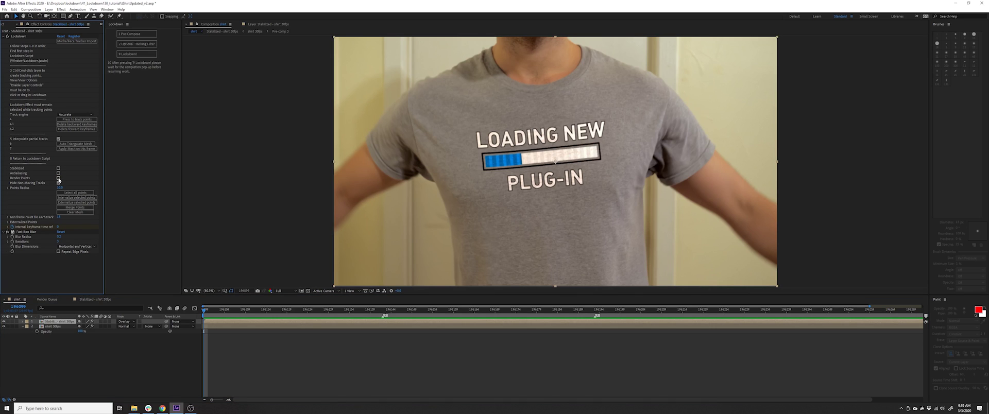
pyautogui.click(58, 179)
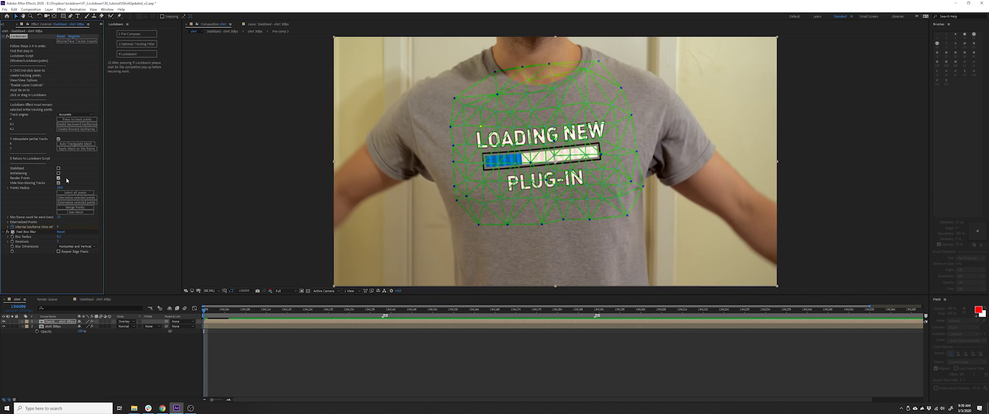
pyautogui.click(131, 55)
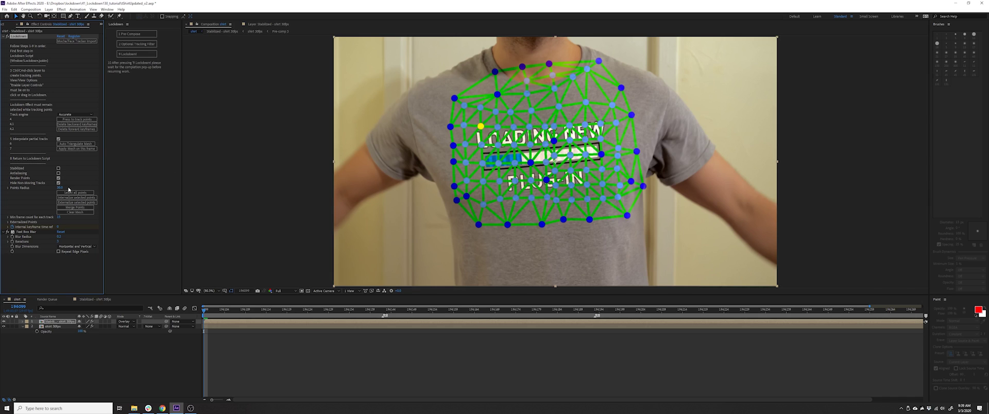
pyautogui.moveTo(60, 188); pyautogui.dragTo(52, 188)
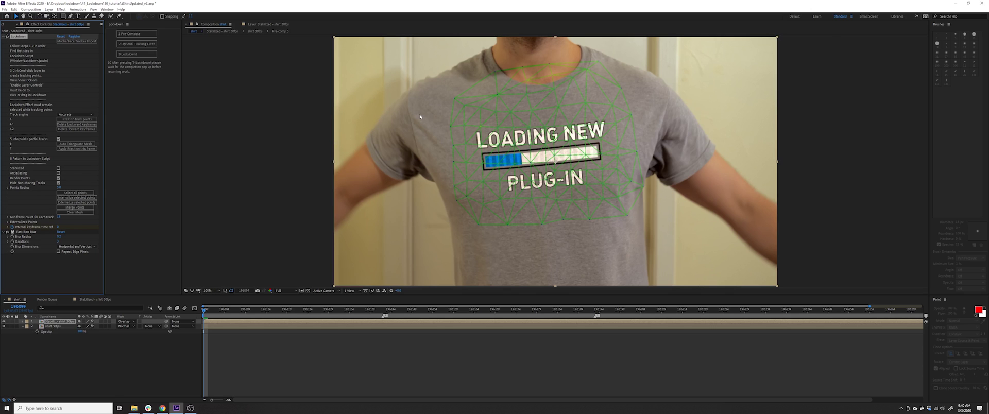
pyautogui.scroll(1, 419, 114)
pyautogui.moveTo(418, 110); pyautogui.dragTo(413, 120)
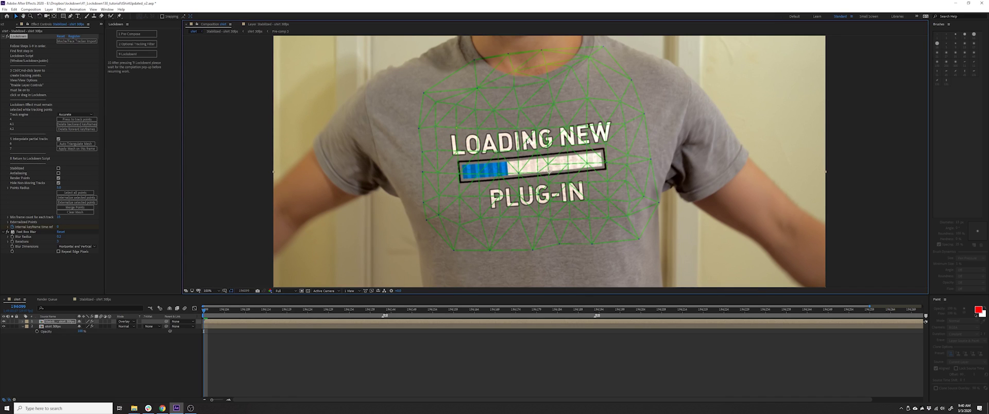
pyautogui.moveTo(58, 187); pyautogui.dragTo(64, 187)
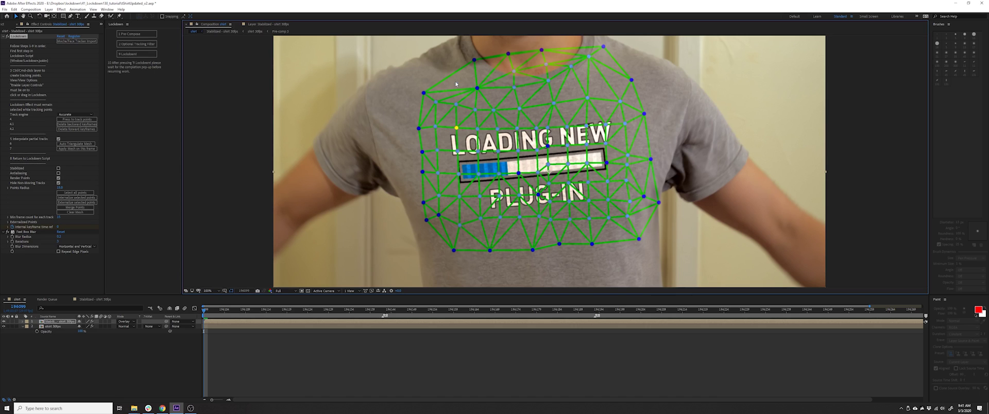
pyautogui.click(58, 179)
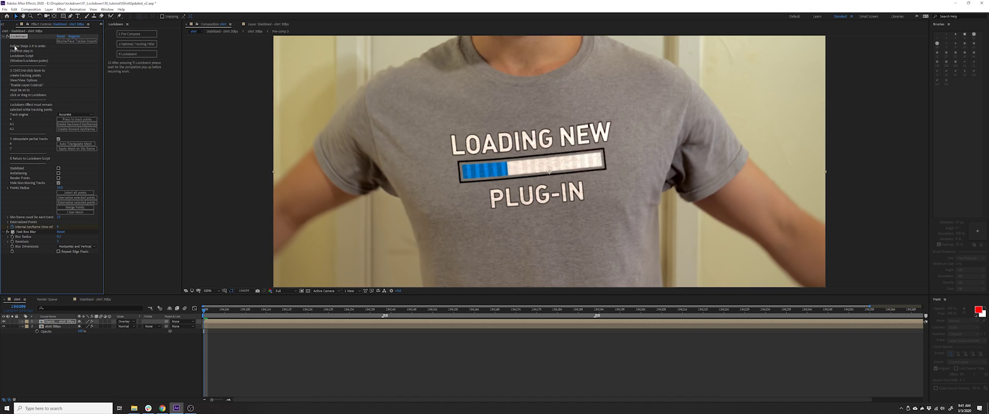
# Open the Stabilized comp, make the pre-composed shirt layer visible and open its composition.
pyautogui.doubleClick(48, 322)
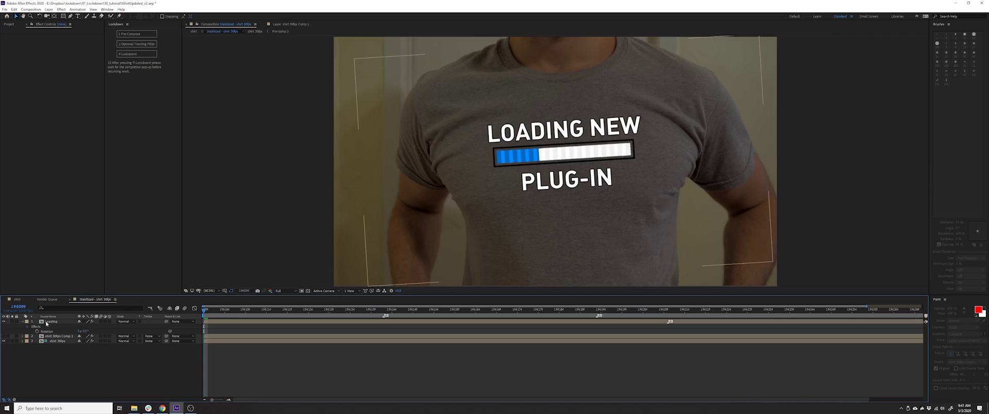
pyautogui.click(55, 335)
pyautogui.click(4, 335)
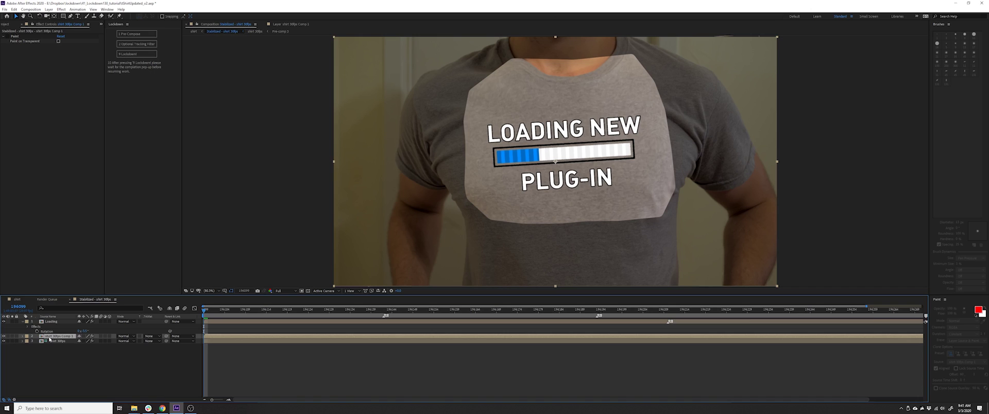
pyautogui.doubleClick(52, 335)
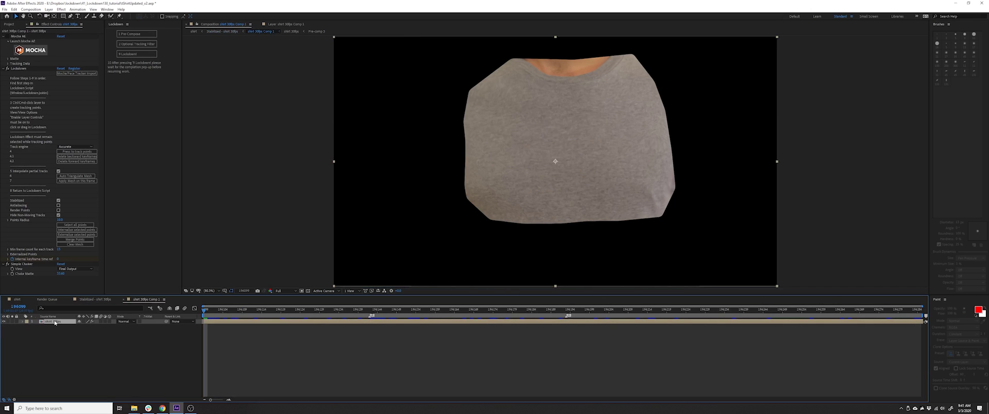
# Replace the shirt layer's Lockdown effect with a copy of the main comp's Lockdown effect and turn on Stabilized.
pyautogui.click(17, 68)
pyautogui.press('Delete')
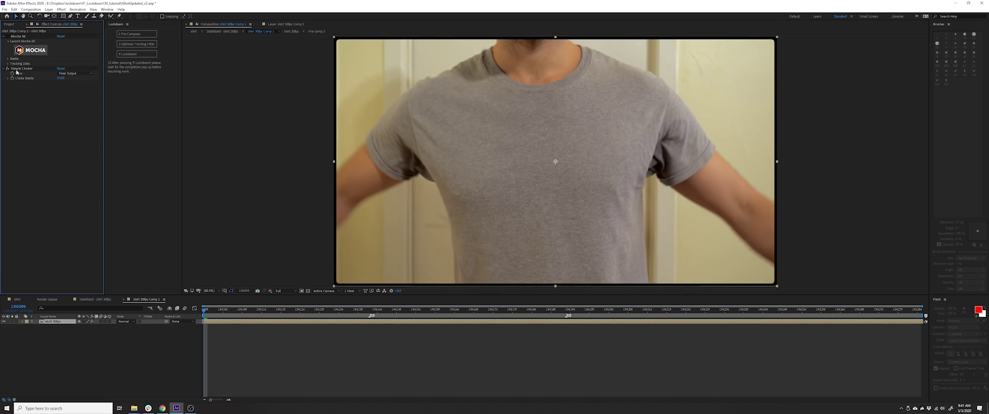
pyautogui.hotkey('ctrl', 'z')
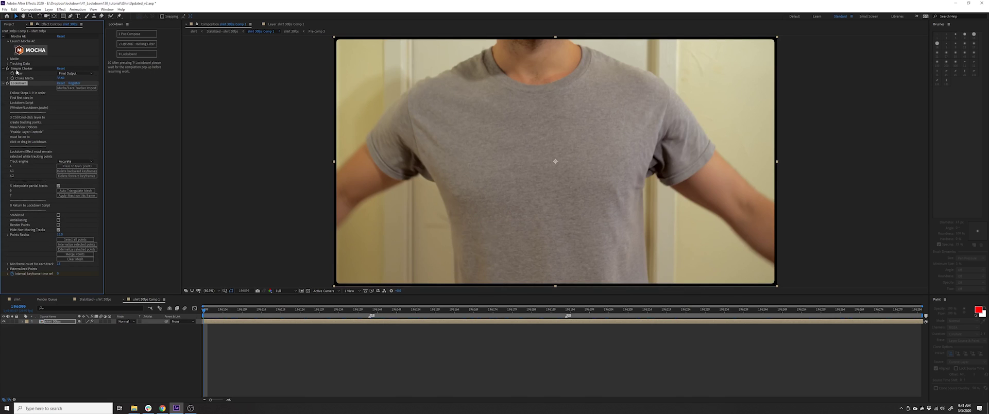
pyautogui.click(58, 215)
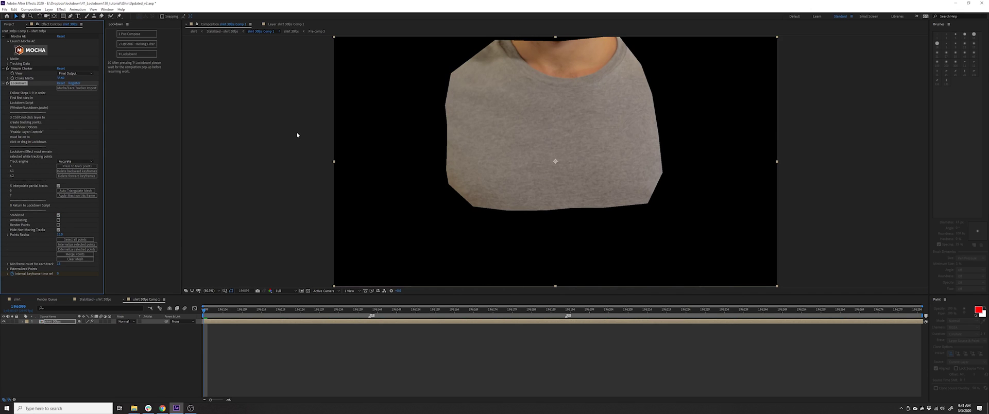
# Preview the stabilized shirt layer's playback and return to the main shirt comp.
pyautogui.press('space')
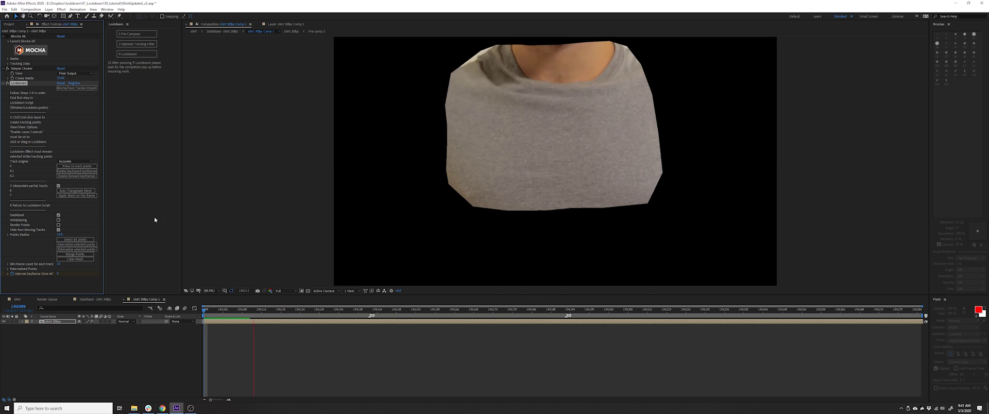
pyautogui.press('space')
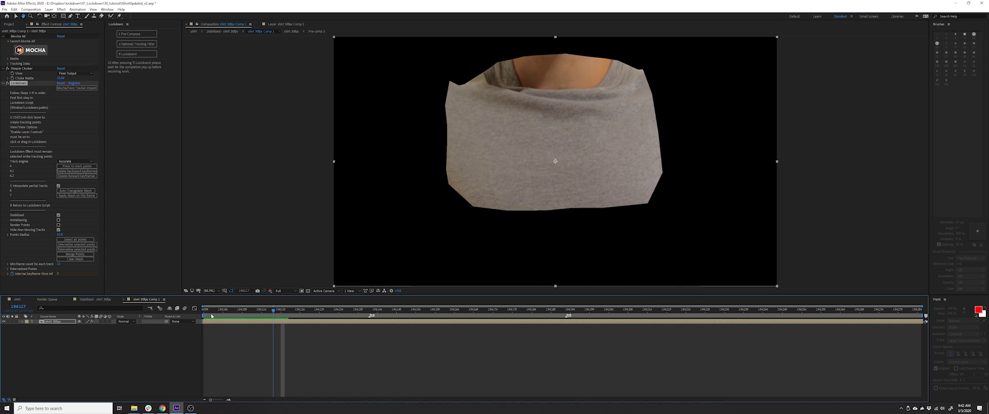
pyautogui.press('Home')
pyautogui.press('Tab')
pyautogui.click(208, 358)
pyautogui.press('Tab')
pyautogui.click(207, 349)
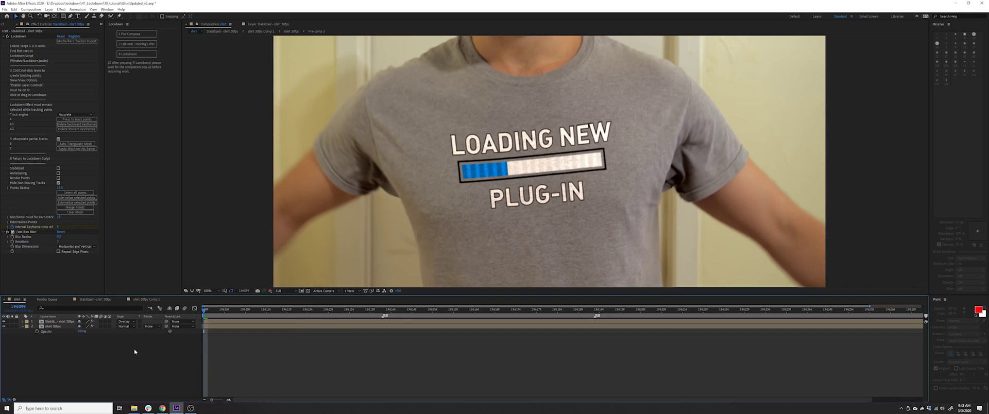
# Preview the loading-bar graphic over the moving shirt in the main comp and examine it up close where the shirt is pulled.
pyautogui.moveTo(395, 310); pyautogui.dragTo(490, 333)
pyautogui.press('space')
pyautogui.press('space')
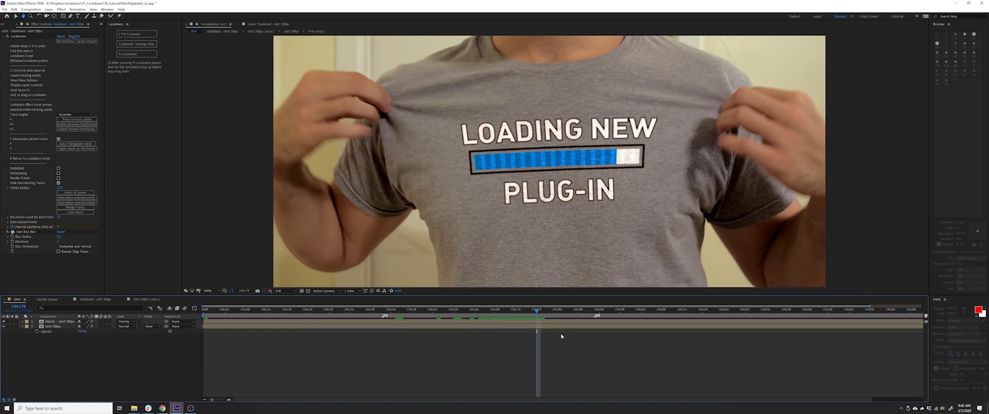
pyautogui.moveTo(536, 312); pyautogui.dragTo(507, 312)
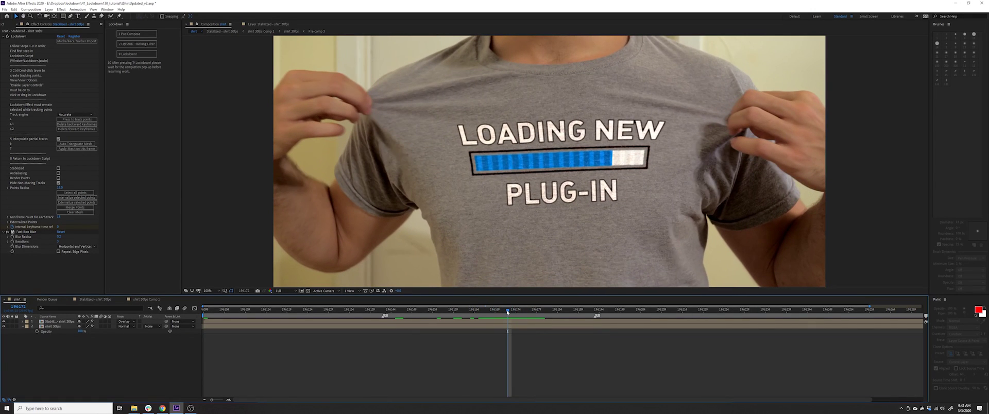
pyautogui.scroll(2, 533, 149)
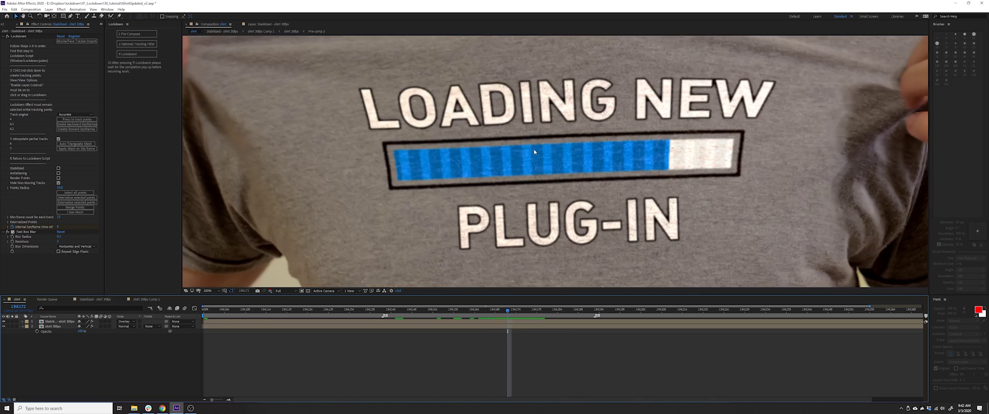
# Add CC Force Motion Blur to the stabilized graphic layer, turn off Override Shutter Angle and preview the layer.
pyautogui.click(4, 37)
pyautogui.click(17, 37)
pyautogui.click(60, 10)
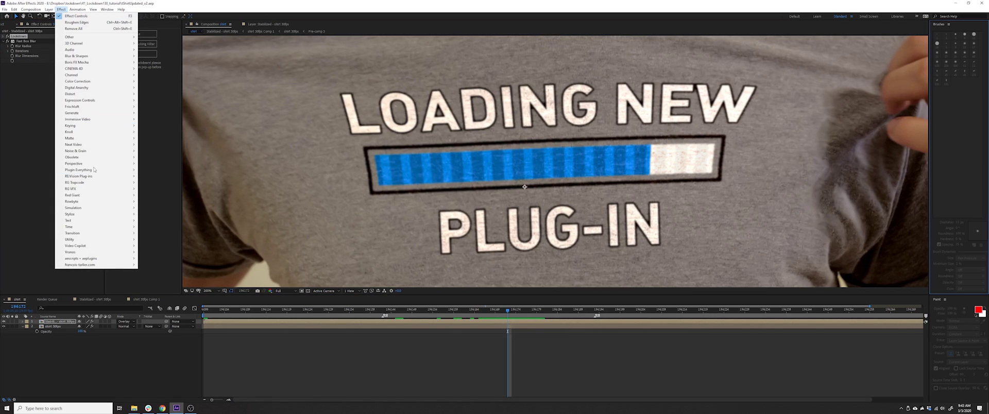
pyautogui.moveTo(102, 228)
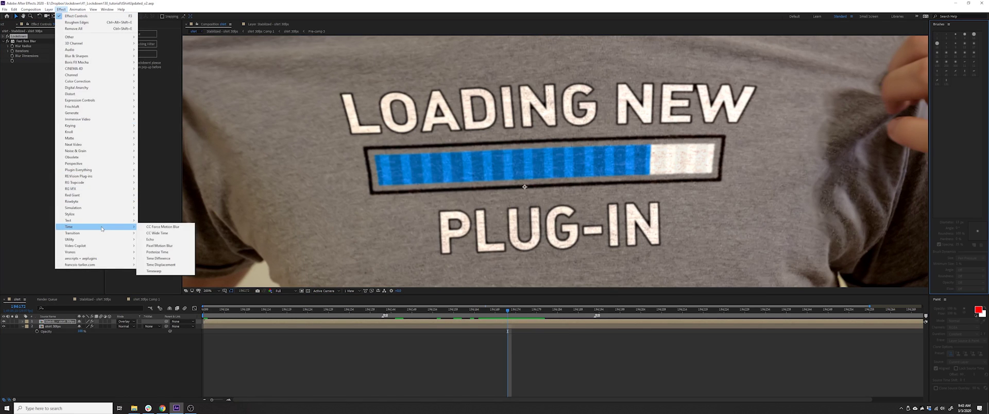
pyautogui.click(175, 227)
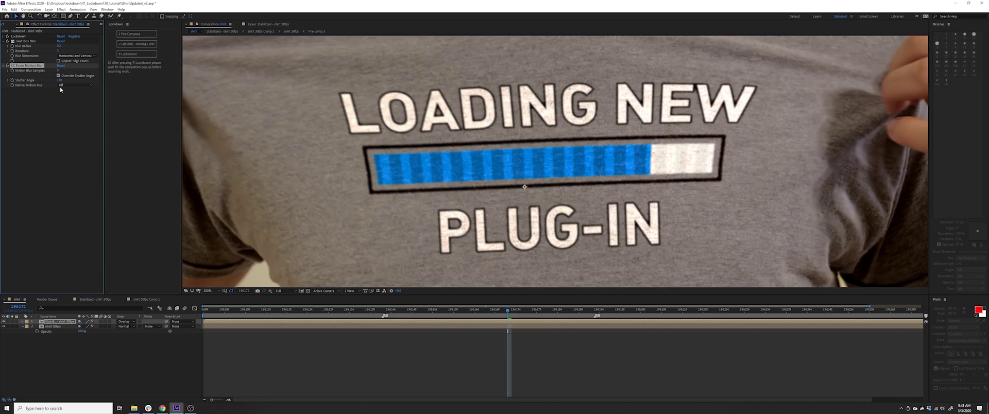
pyautogui.press('space')
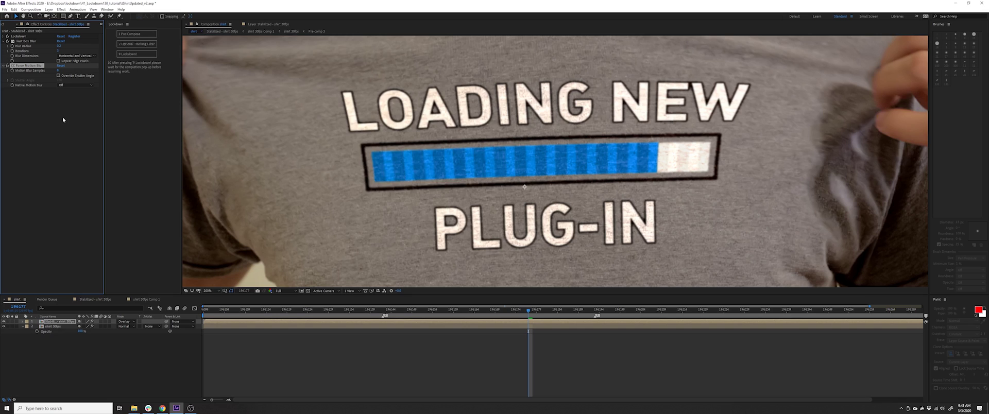
# Review the shutter angle and shutter phase in the main comp's advanced settings, and enable motion blur on the stabilized graphic layer.
pyautogui.hotkey('ctrl', 'k')
pyautogui.click(376, 143)
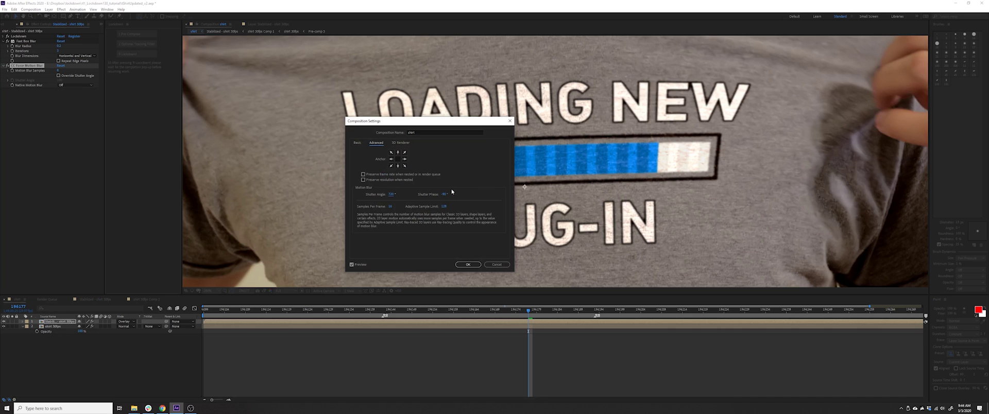
pyautogui.click(444, 194)
pyautogui.click(468, 264)
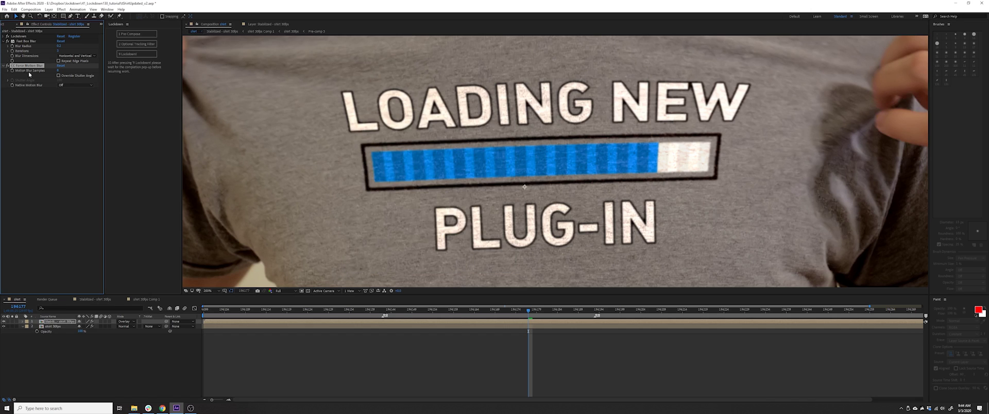
pyautogui.click(101, 321)
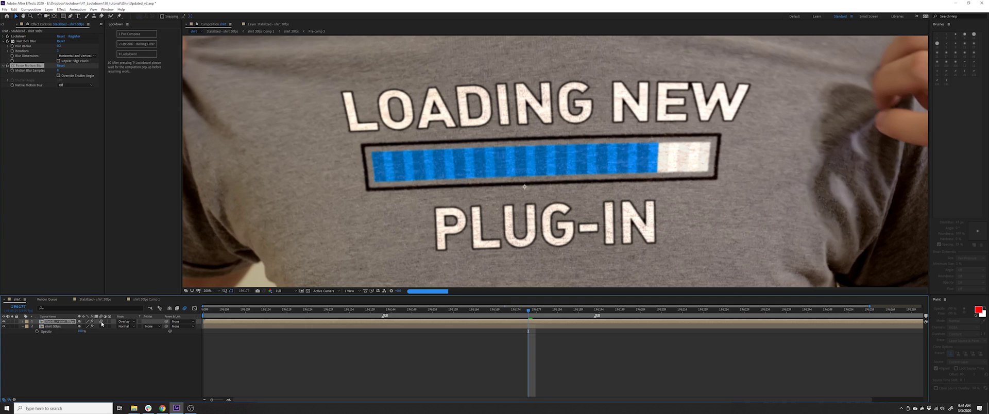